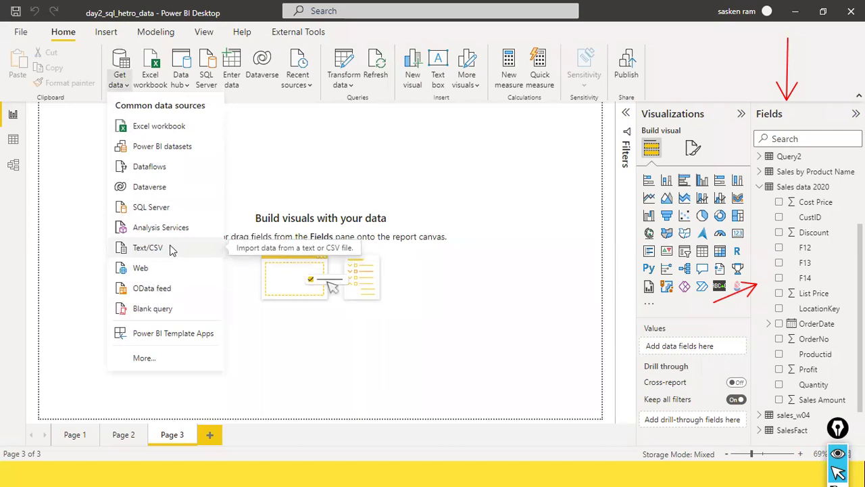
- Preview the data in sales_w04.csv through the Text/CSV source and cancel the import without loading it
left_click(169, 249)
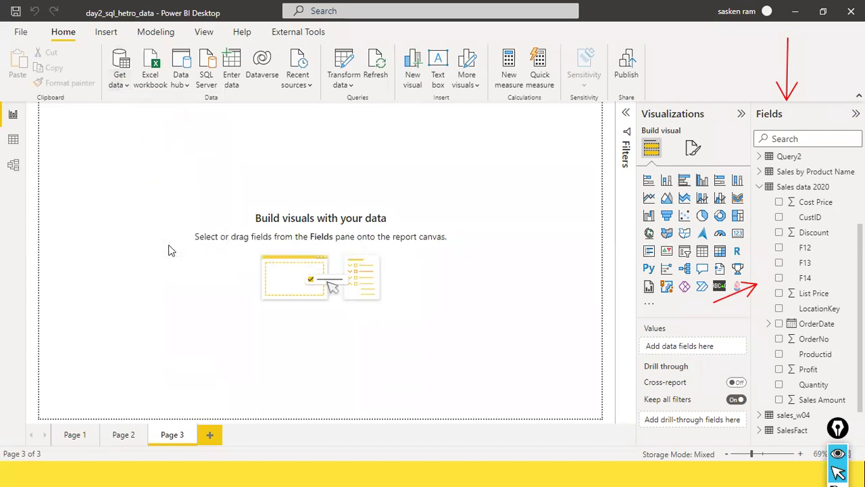
left_click(135, 128)
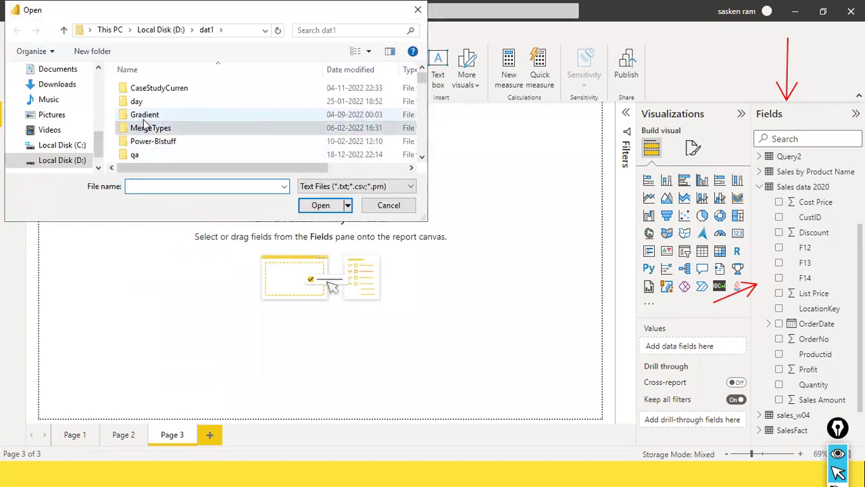
type("sales")
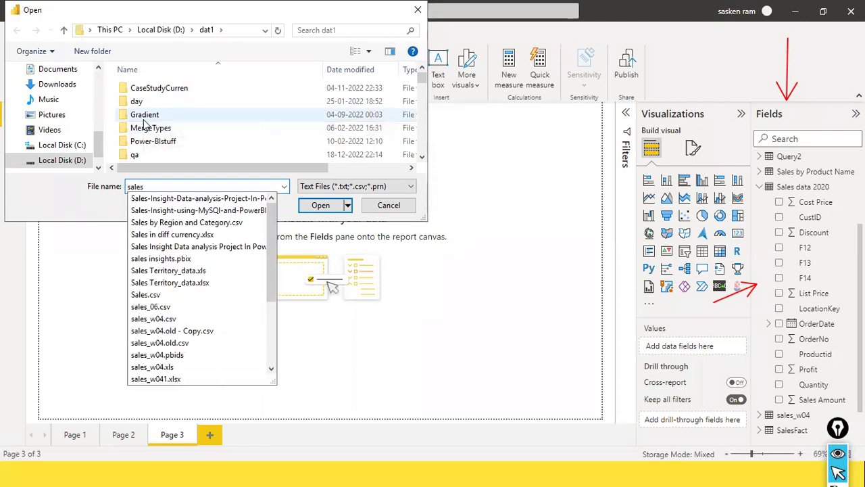
type("_w")
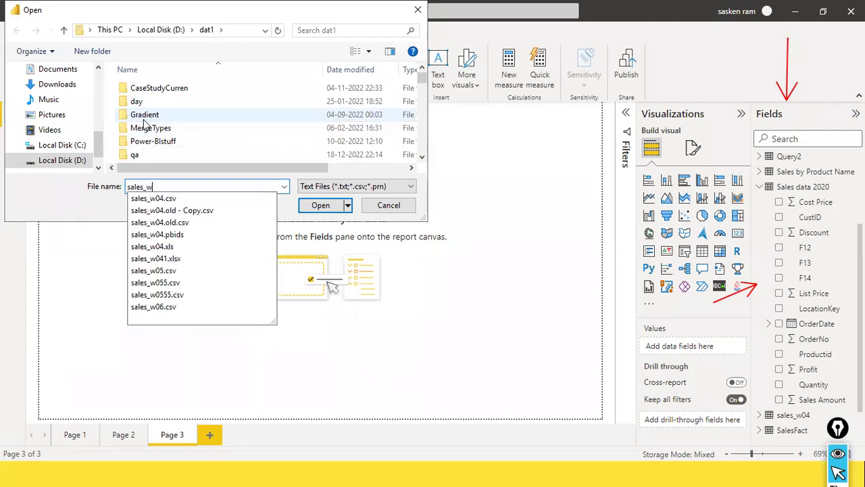
type("04.csv")
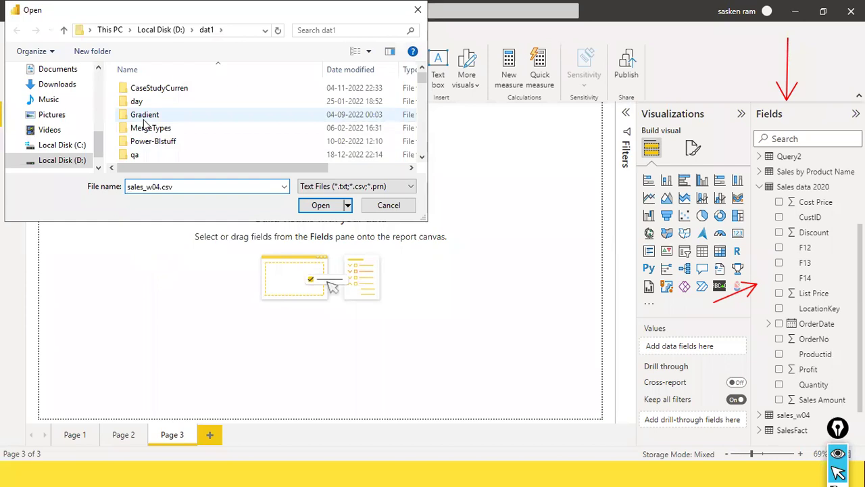
left_click(321, 205)
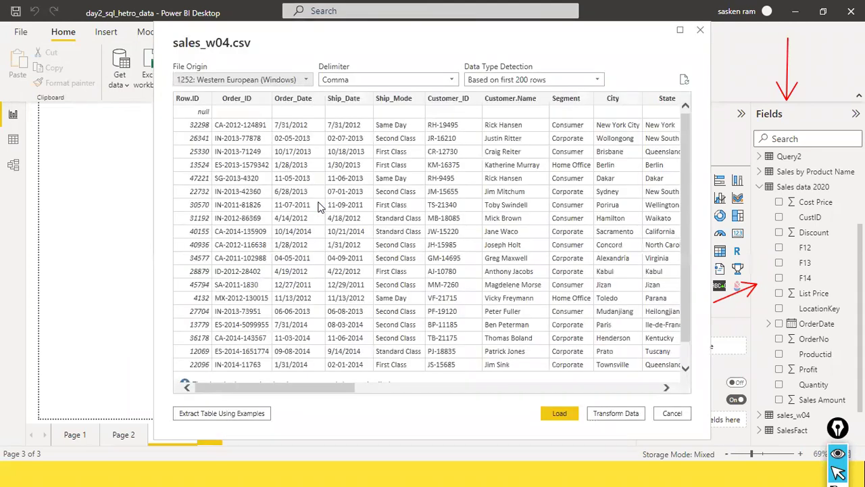
left_click(672, 413)
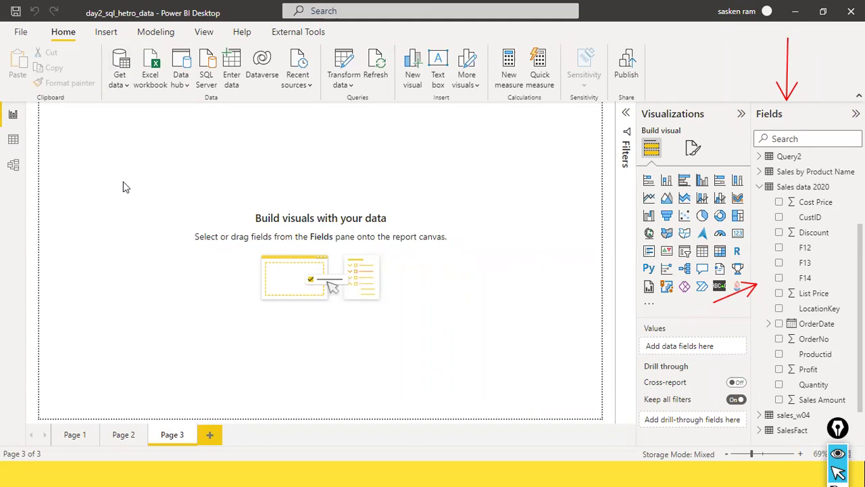
left_click(125, 91)
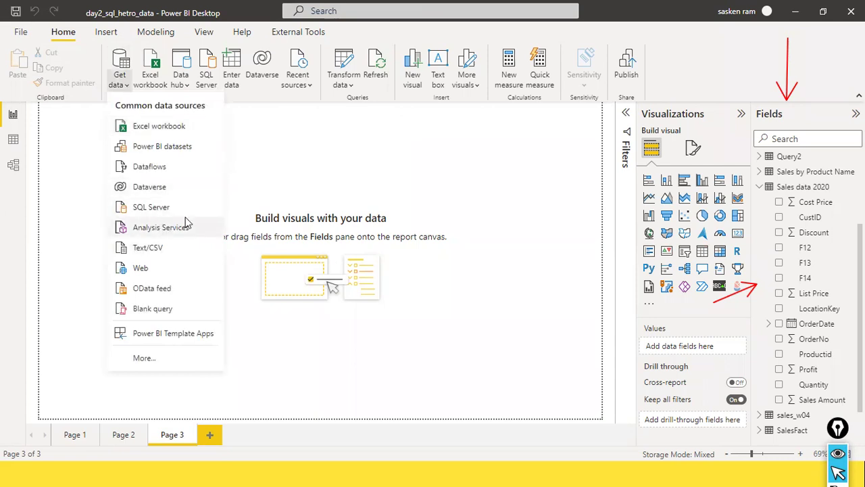
left_click(428, 153)
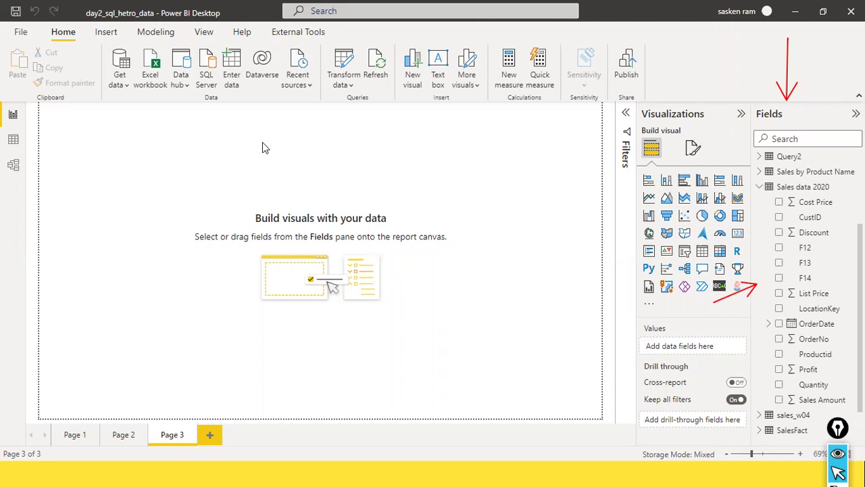
left_click(123, 88)
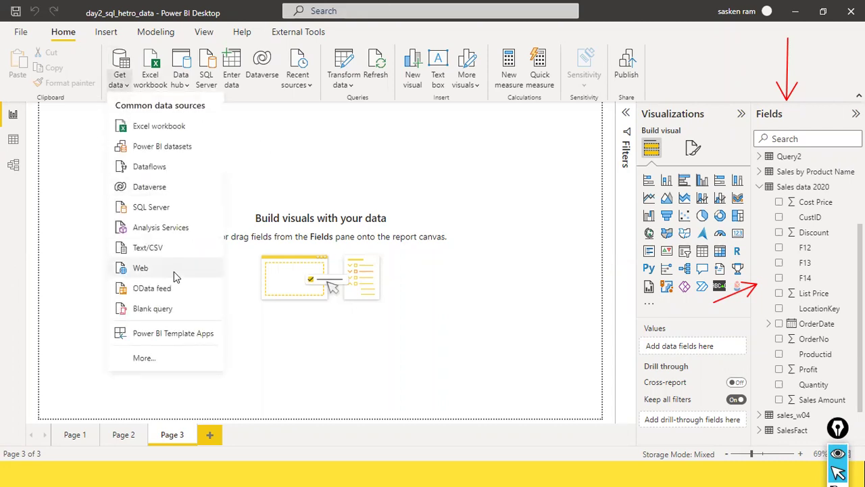
left_click(154, 358)
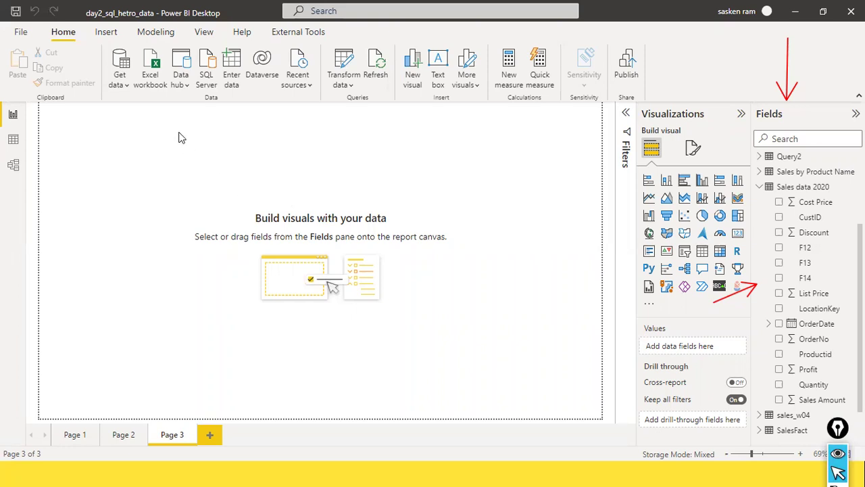
left_click(107, 80)
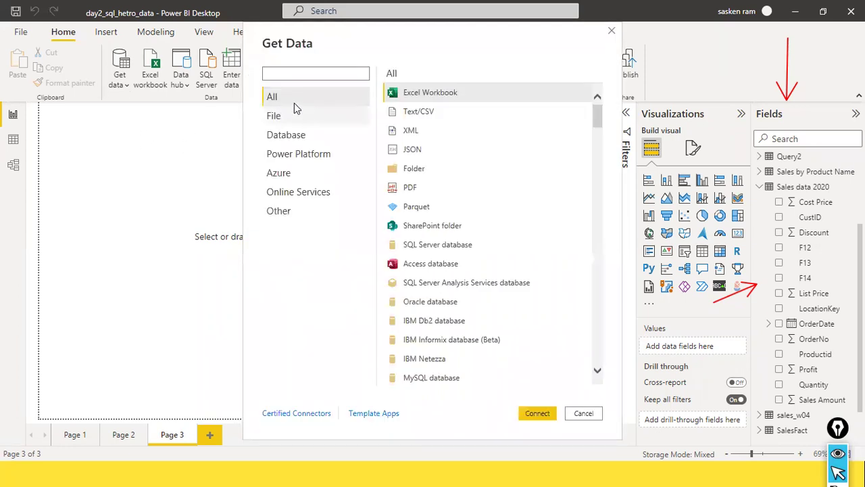
left_click(426, 169)
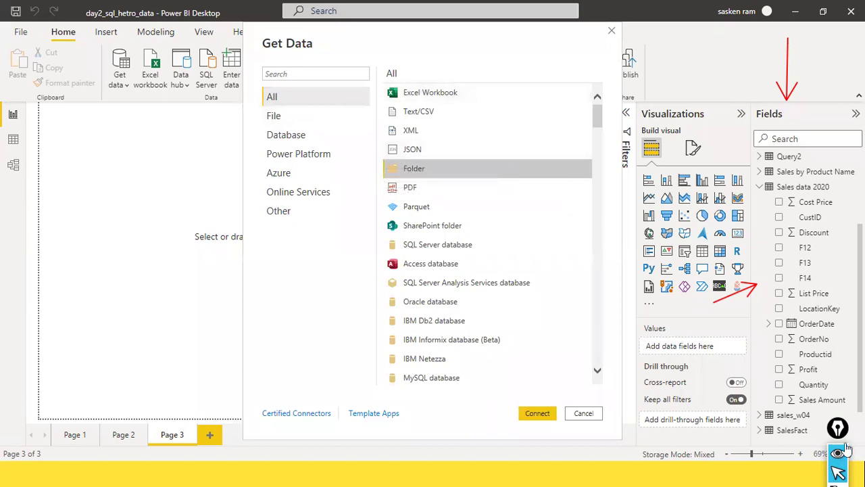
left_click_drag(274, 63, 76, 71)
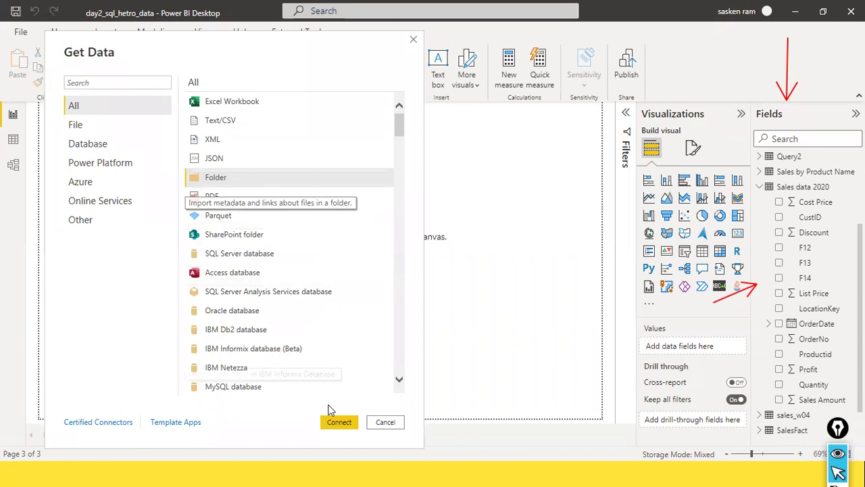
left_click(383, 423)
- Start a new data connection of type Folder from the full list of file data sources
left_click(121, 89)
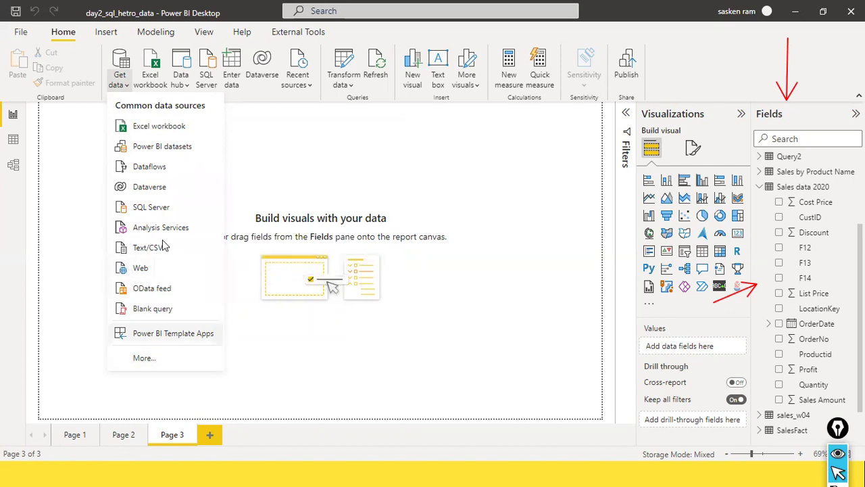
left_click(152, 364)
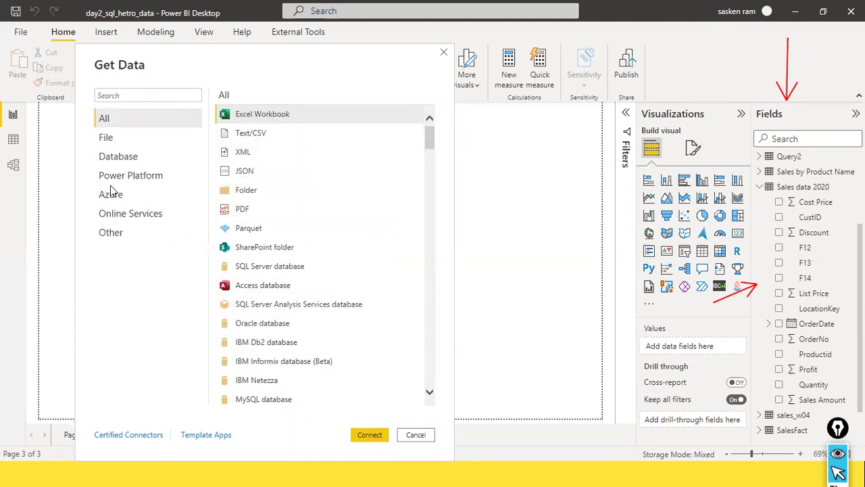
left_click(108, 138)
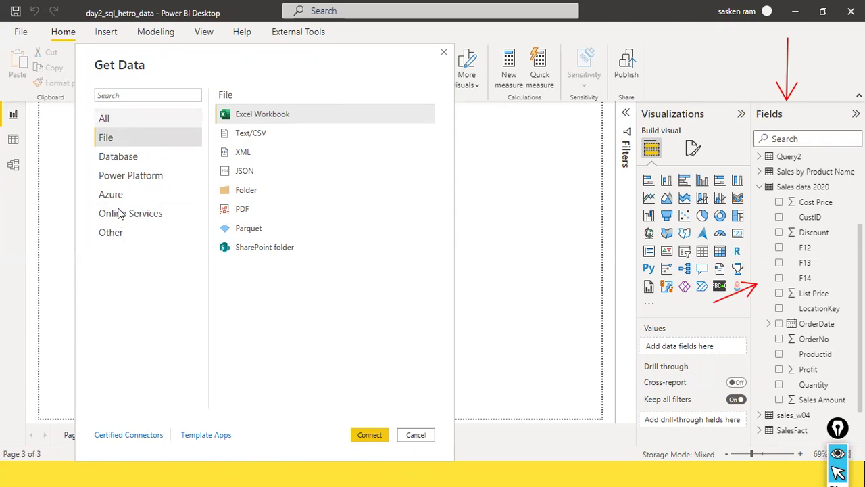
double_click(231, 193)
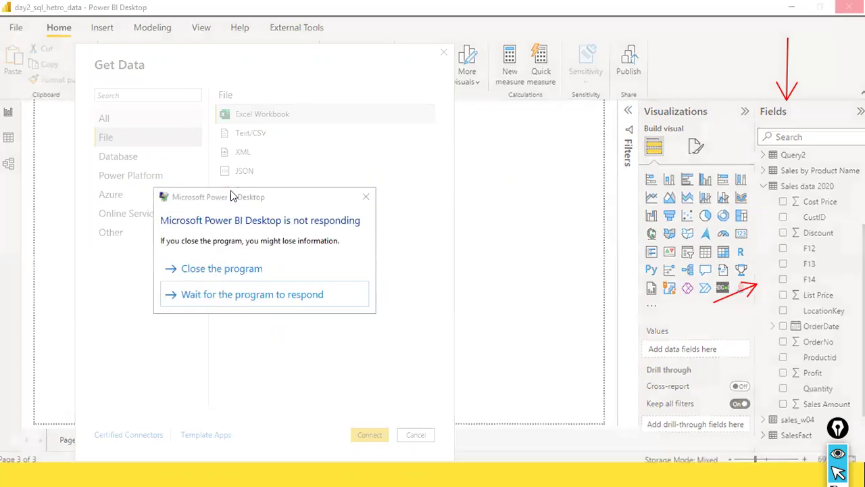
double_click(242, 192)
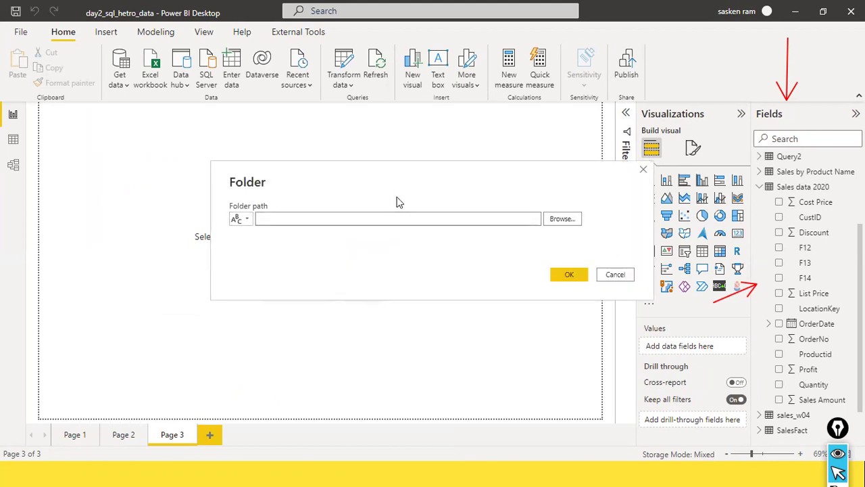
- Switch to File Explorer and open the NCDailysales folder on Local Disk (D:)
key("super")
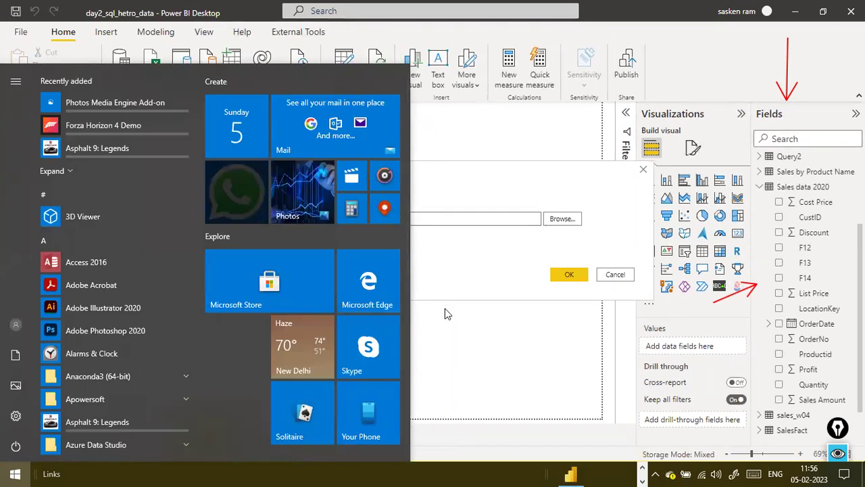
type("file exlp")
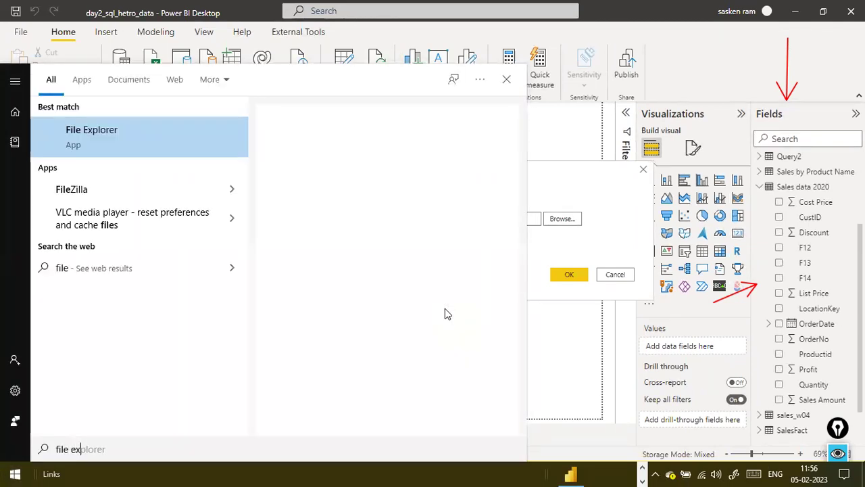
key("BackSpace")
key("BackSpace")
type("plorer")
key("Return")
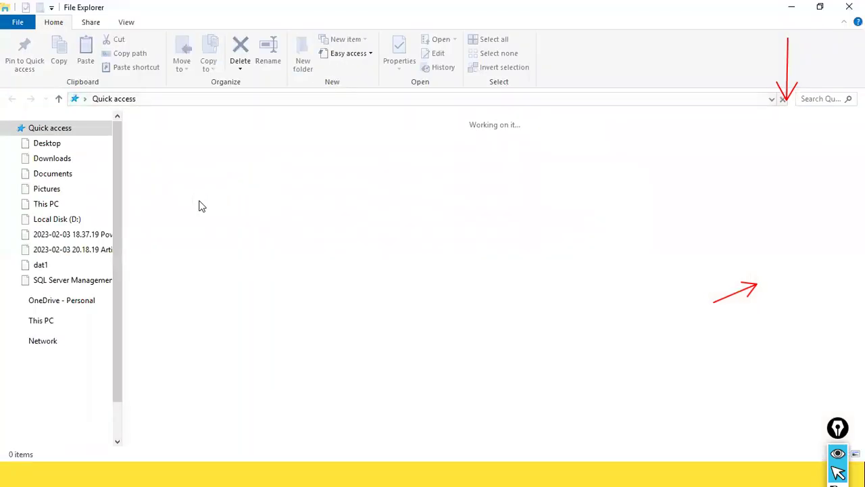
left_click(62, 219)
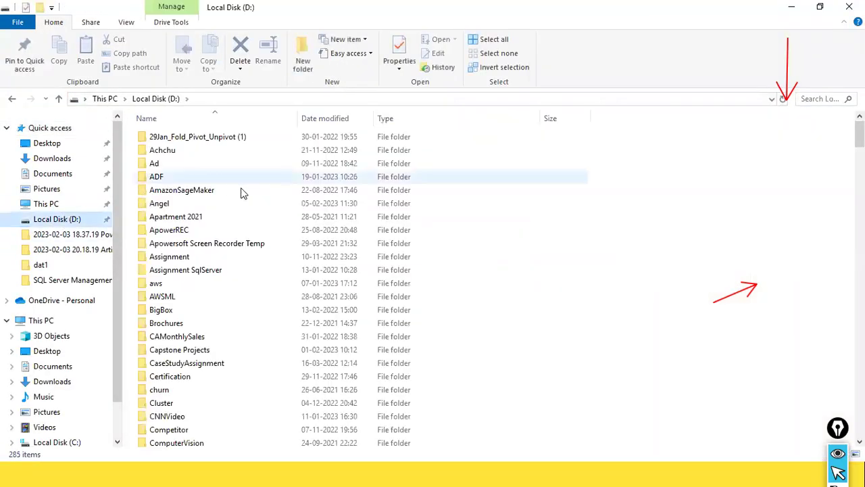
left_click(289, 230)
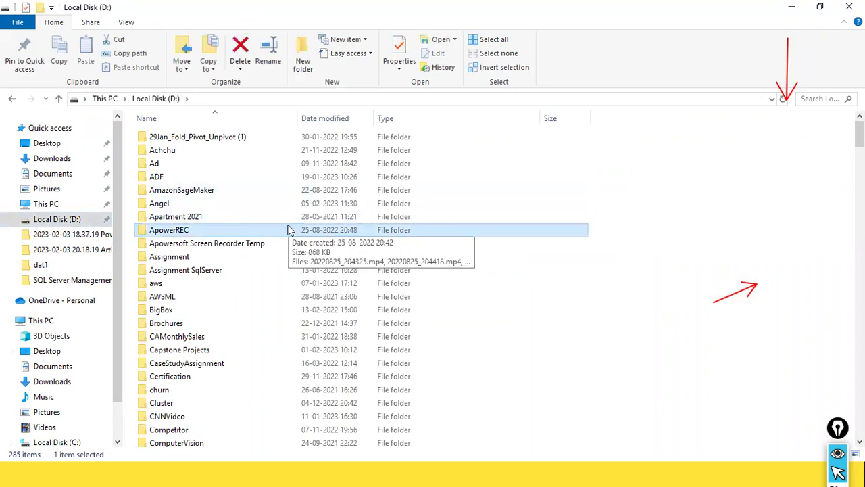
key("n")
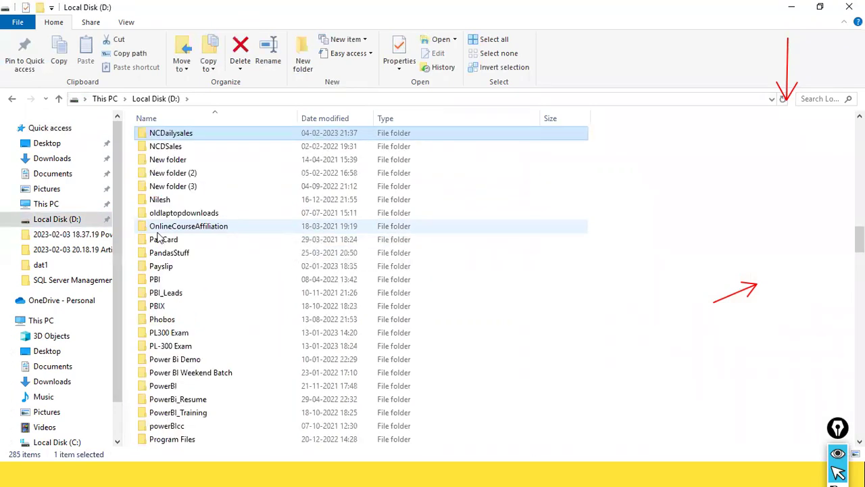
double_click(157, 134)
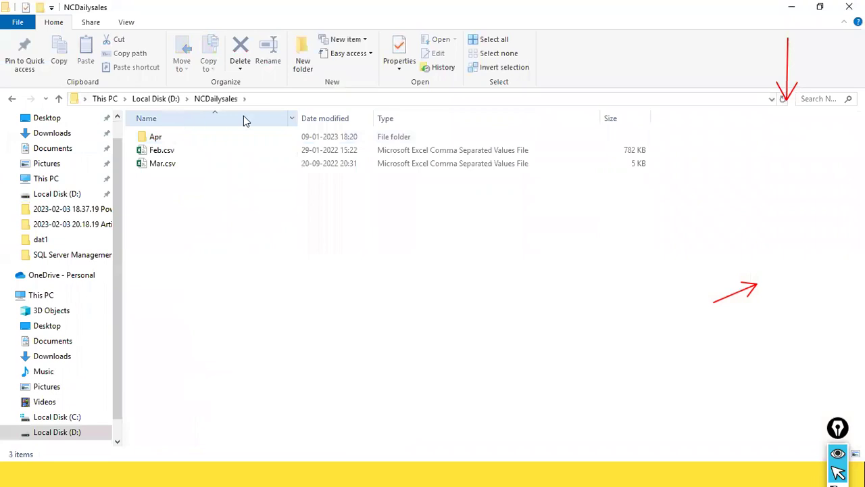
- Copy the path D:\NCDailysales and paste it as the folder path of the Folder connection in Power BI Desktop
left_click(296, 95)
key("ctrl+c")
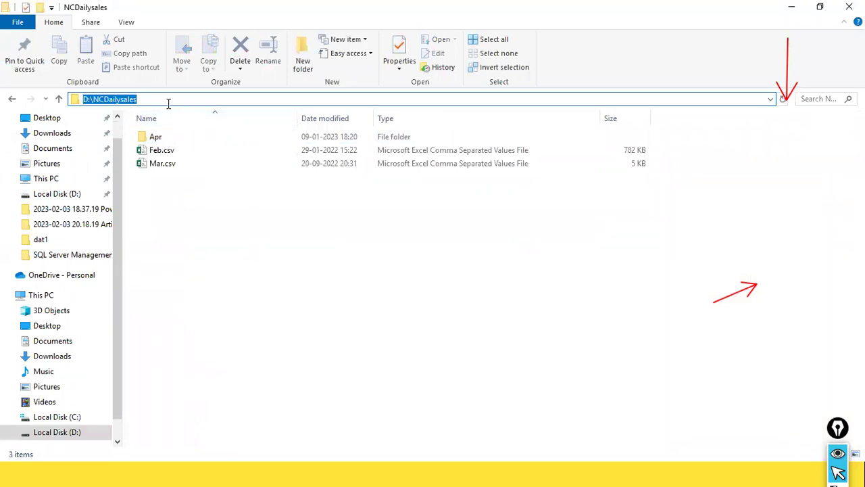
key("alt+Tab")
left_click(273, 218)
key("ctrl+v")
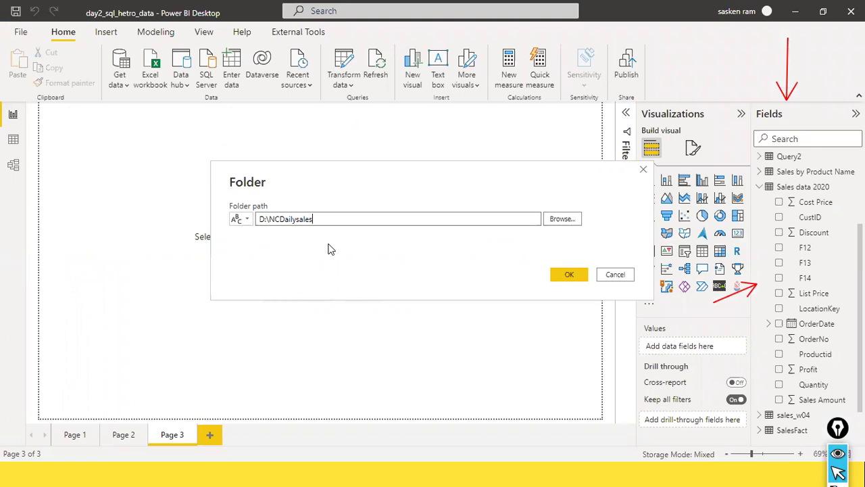
- Check the contents of the Apr subfolder in File Explorer, and confirm the D:\NCDailysales folder connection in Power BI Desktop
key("alt+Tab")
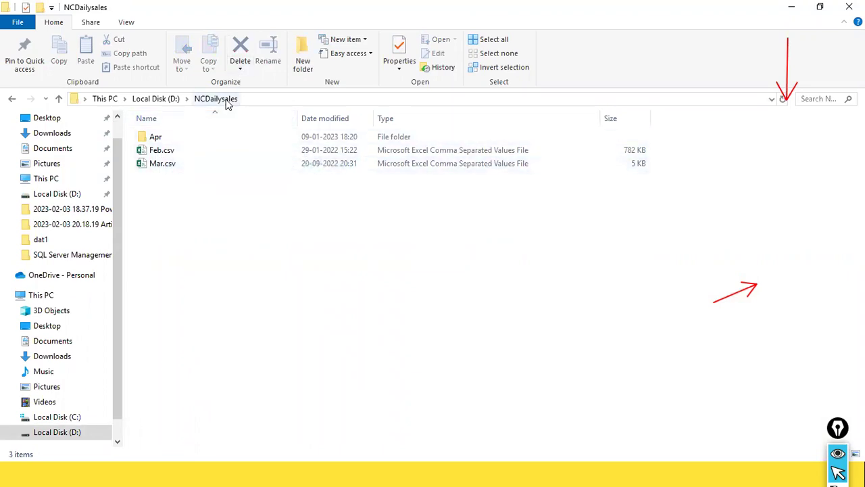
double_click(157, 139)
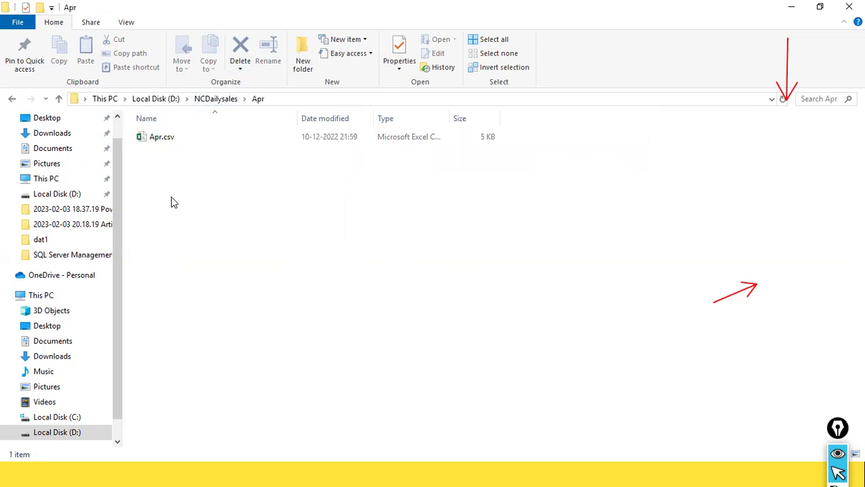
left_click(217, 100)
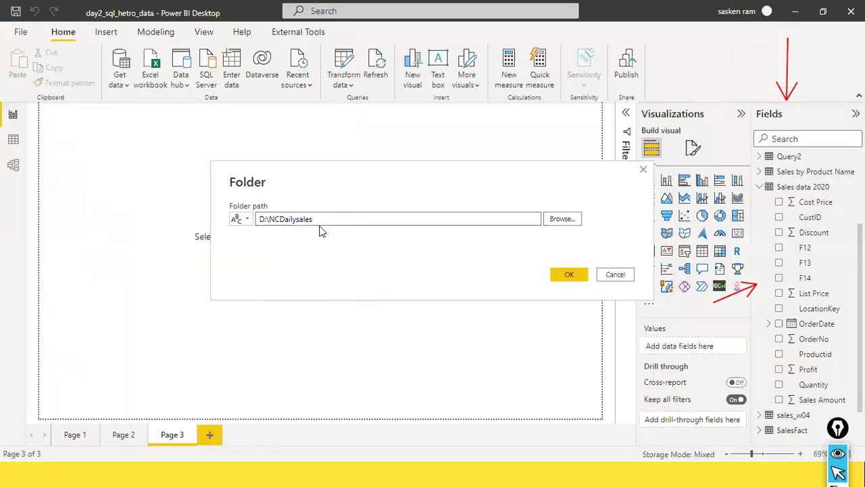
left_click(574, 276)
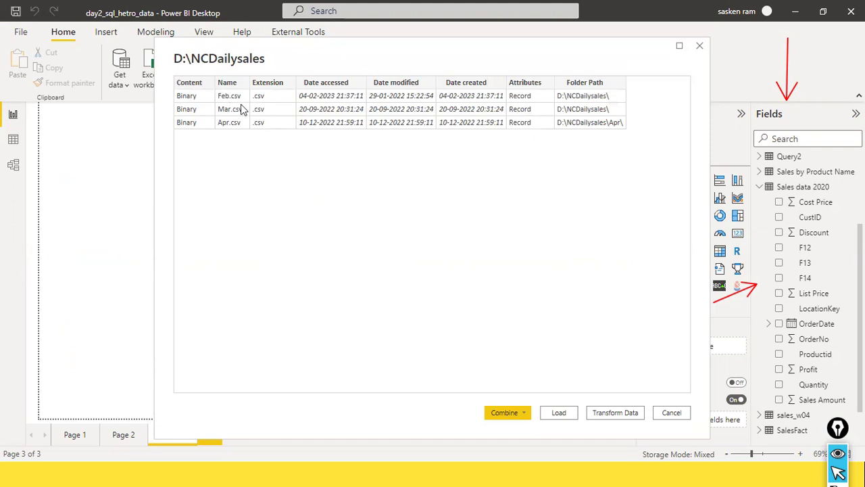
- Compare the file list in the D:\NCDailysales preview with the NCDailysales folder and its Apr subfolder in File Explorer
key("alt+Tab")
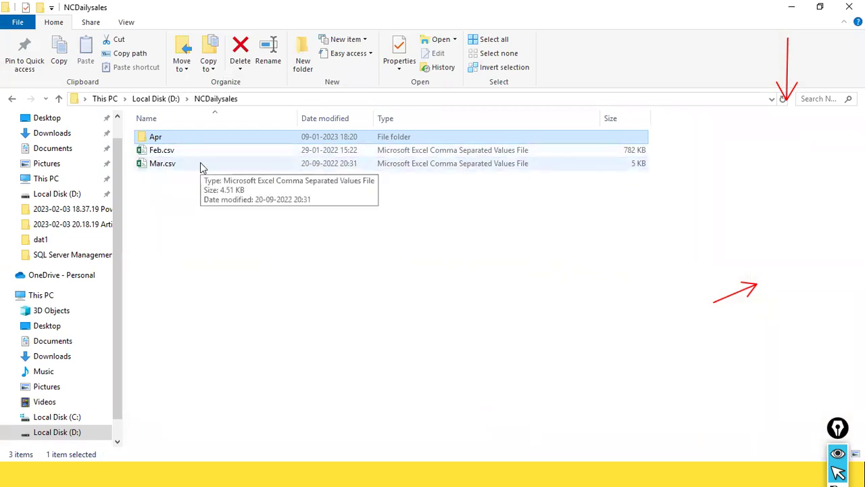
key("alt+Tab")
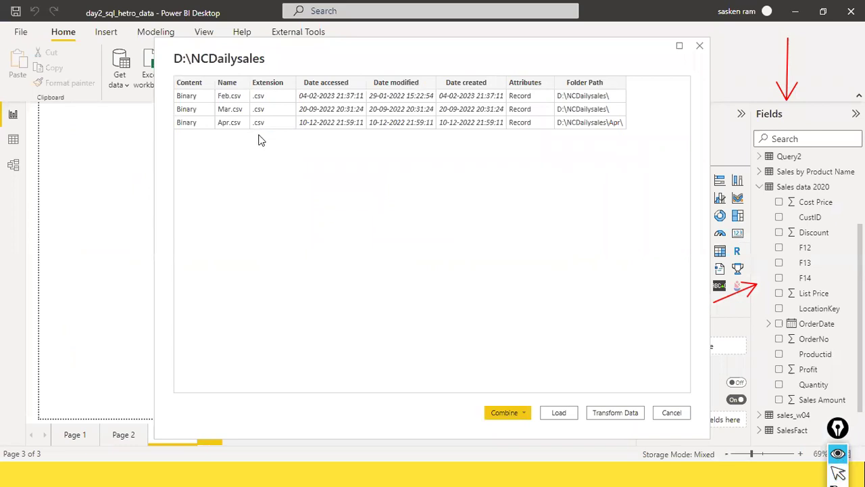
left_click_drag(685, 127, 625, 124)
key("alt+Tab")
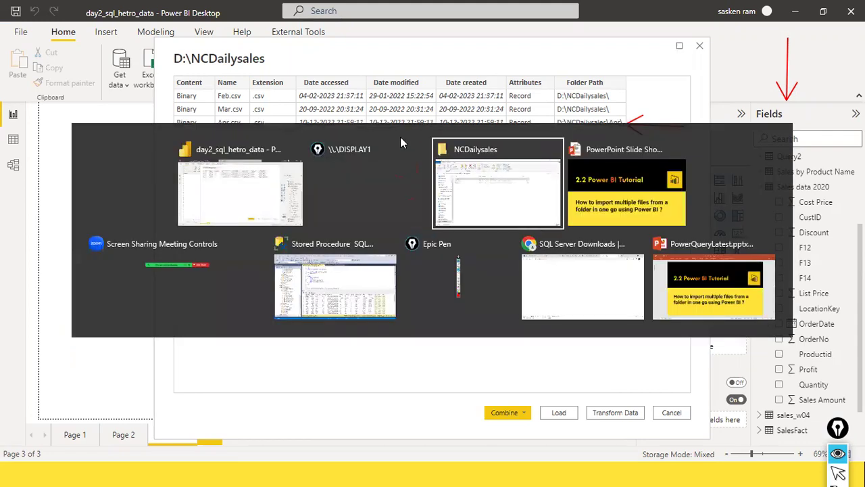
key("Return")
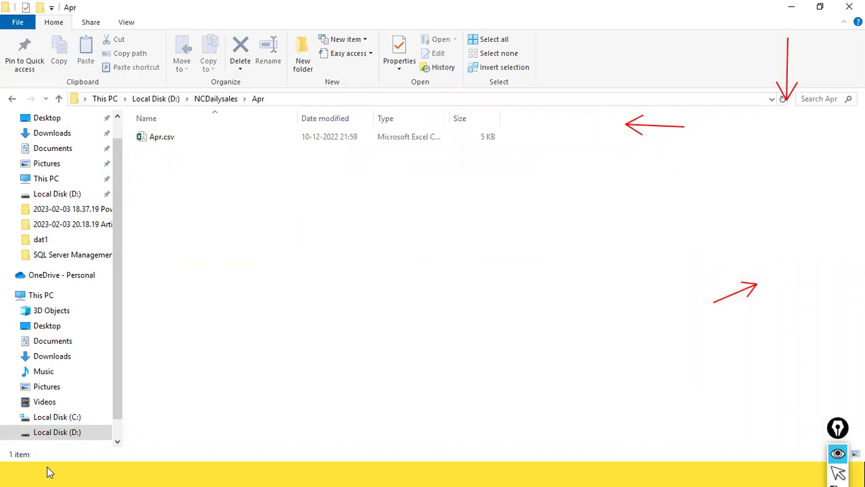
key("Down")
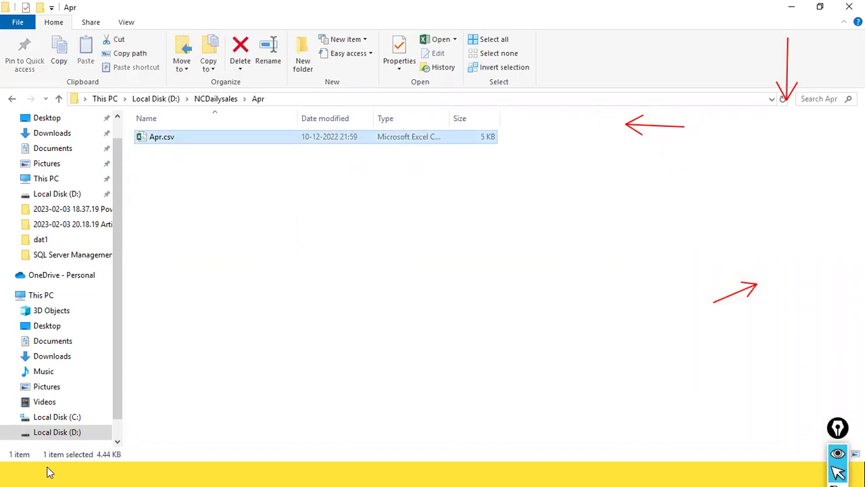
left_click(217, 99)
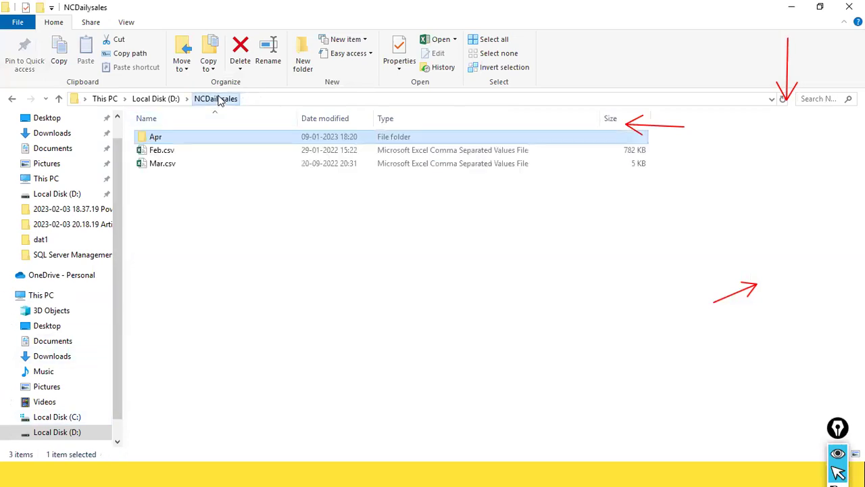
key("alt+Tab")
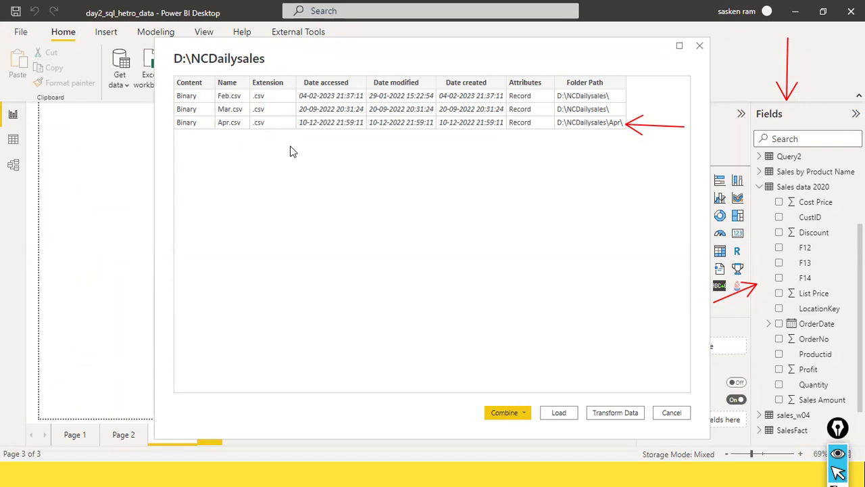
left_click_drag(539, 258, 577, 297)
mouse_move(615, 348)
left_mouse_down()
mouse_move(667, 371)
mouse_move(666, 401)
left_mouse_up()
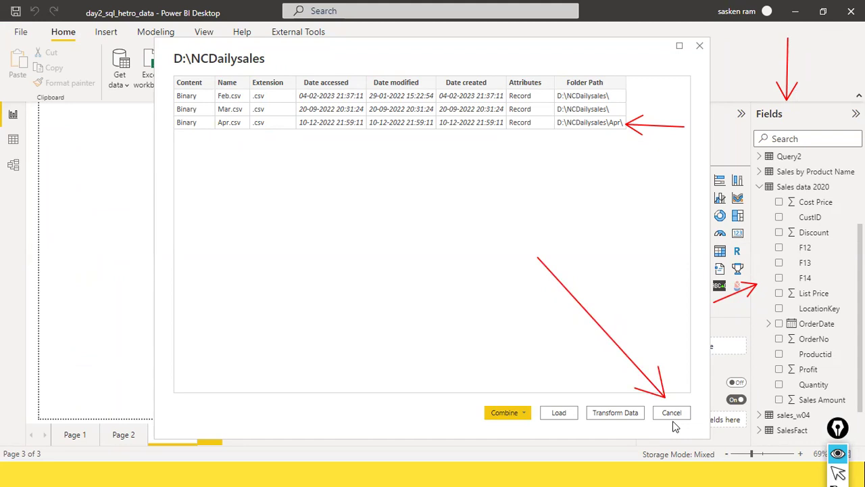
mouse_move(514, 307)
left_mouse_down()
mouse_move(589, 376)
mouse_move(607, 409)
left_mouse_up()
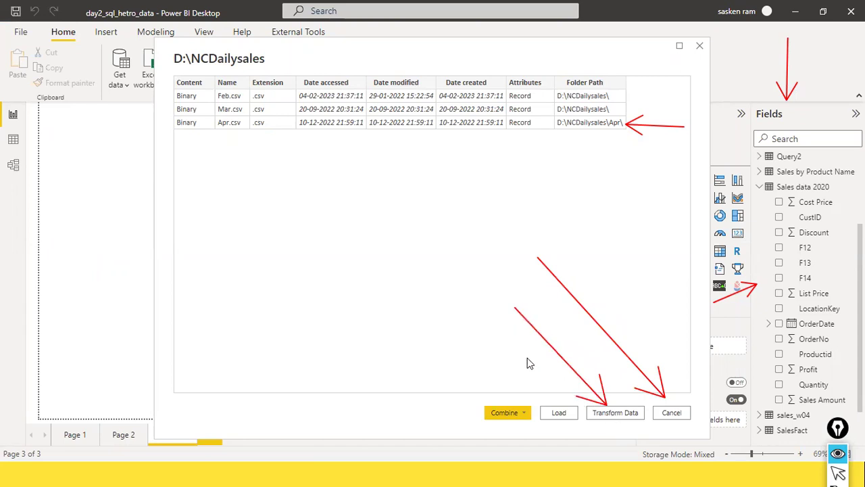
left_click_drag(520, 354, 513, 399)
key("ctrl+shift+1")
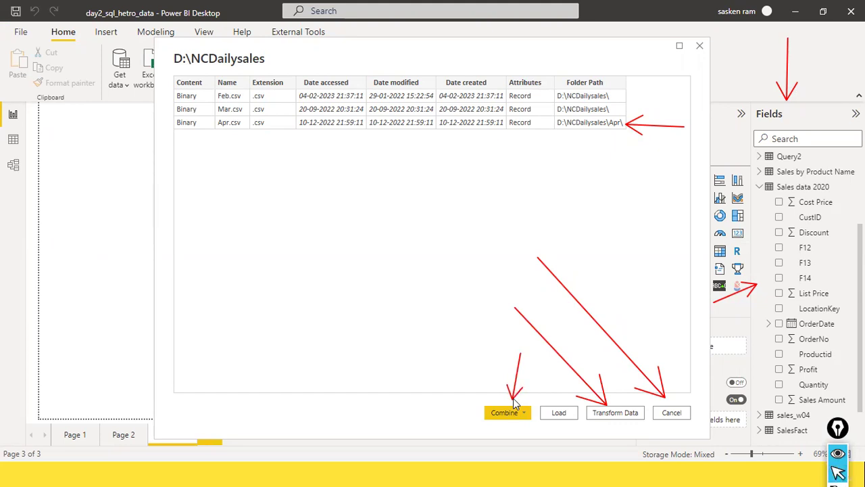
- Check the Combine options of the D:\NCDailysales preview, and load the file list without combining the files
left_click(520, 413)
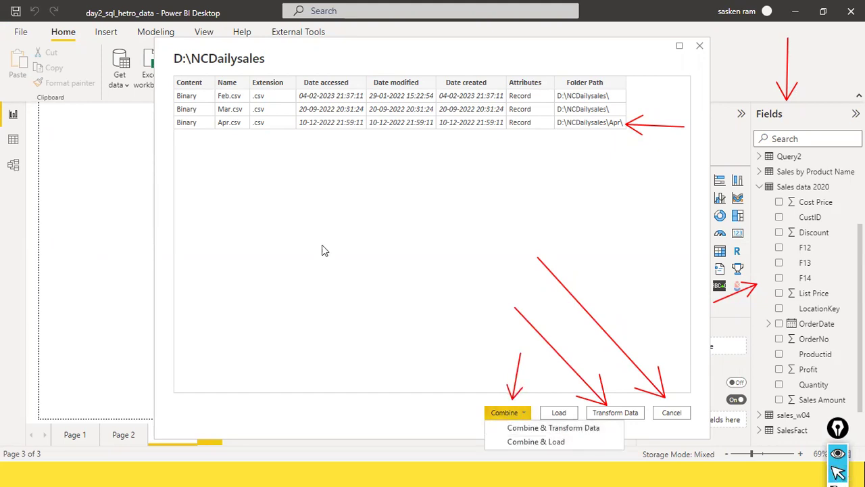
left_click(663, 462)
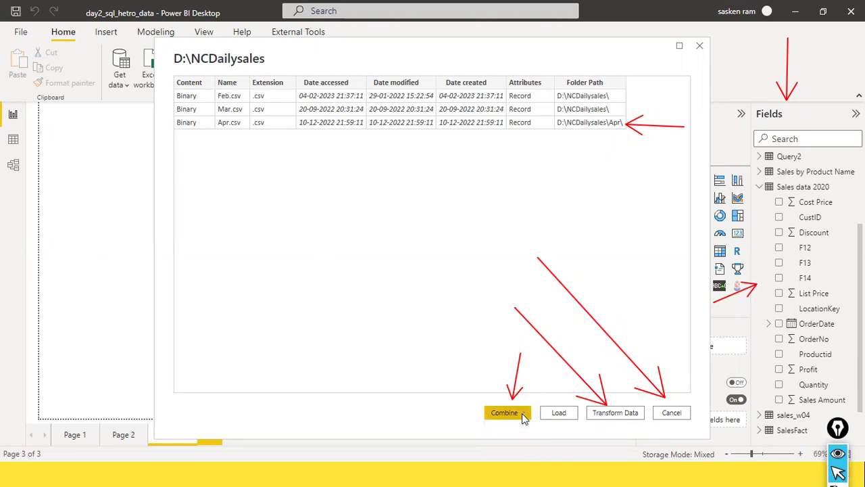
left_click(524, 419)
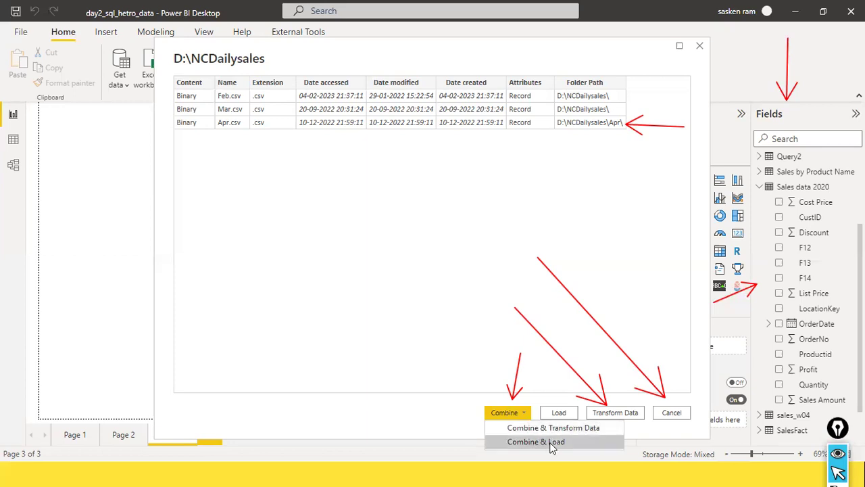
left_click(518, 237)
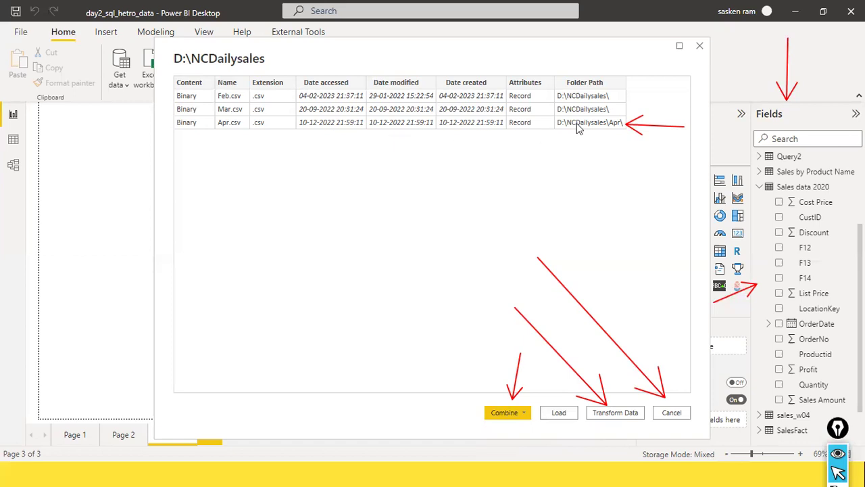
left_click(559, 414)
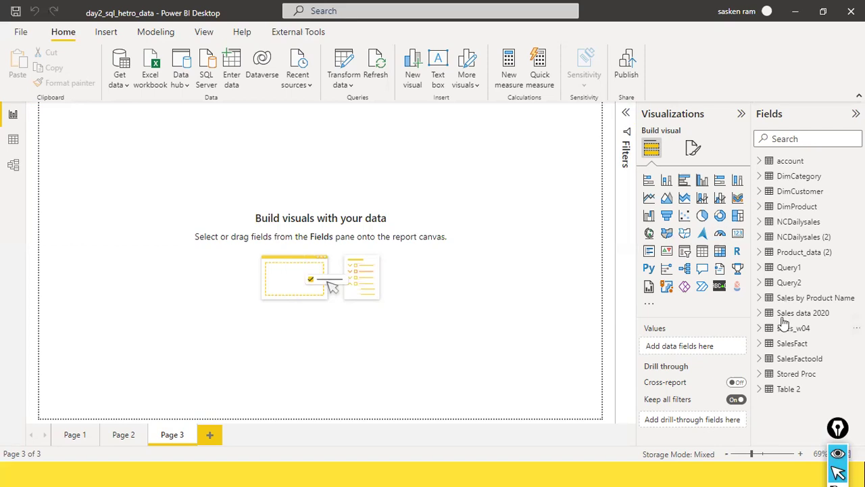
- Examine the fields of the NCDailysales (2) table and compare them with the fields of the sales_w04 table
left_click(768, 238)
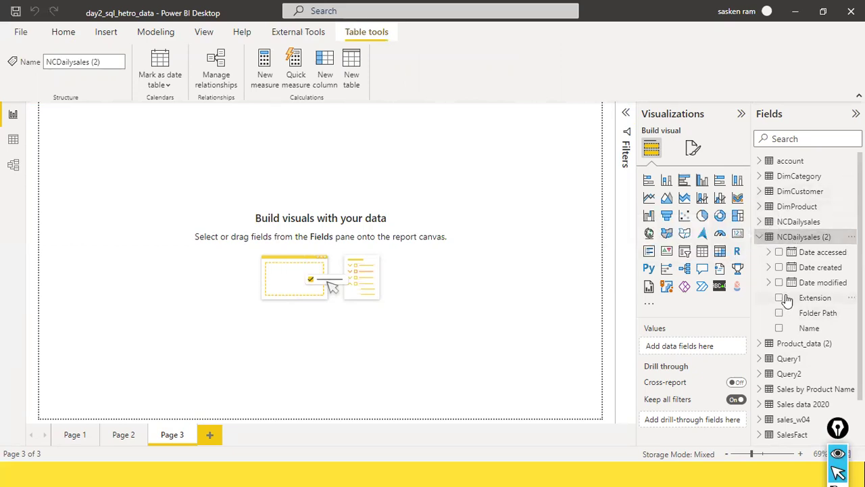
scroll(784, 298, "down", 1)
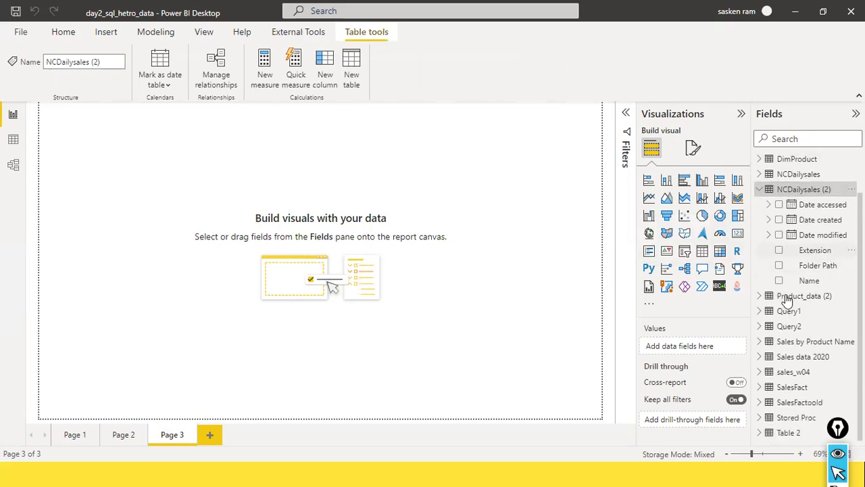
left_click(761, 373)
scroll(767, 339, "down", 3)
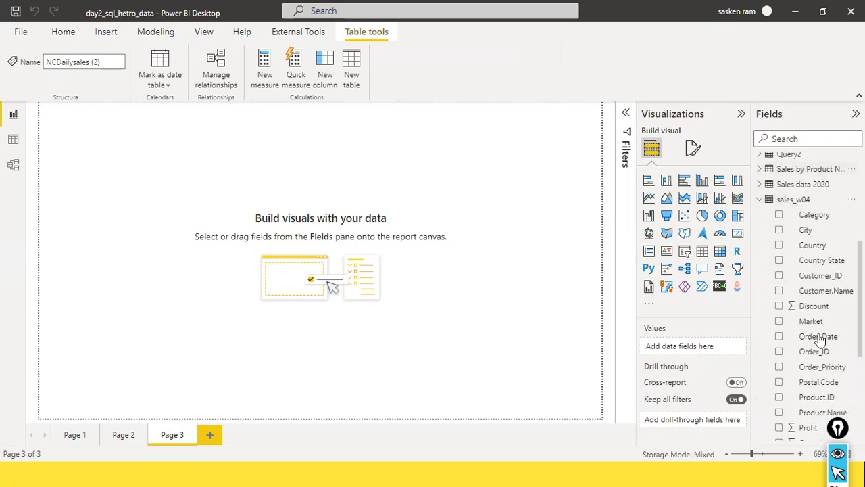
scroll(781, 230, "down", 2)
scroll(782, 245, "up", 2)
scroll(784, 250, "down", 3)
scroll(785, 257, "up", 2)
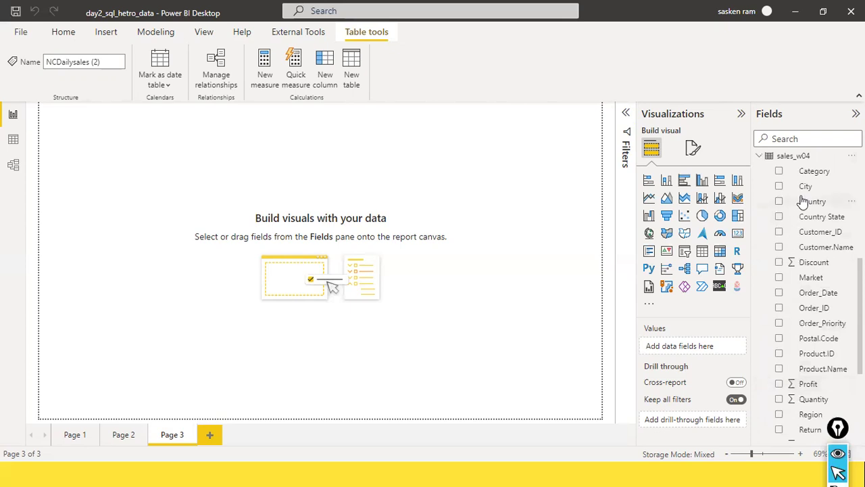
scroll(774, 257, "up", 1)
scroll(798, 249, "up", 1)
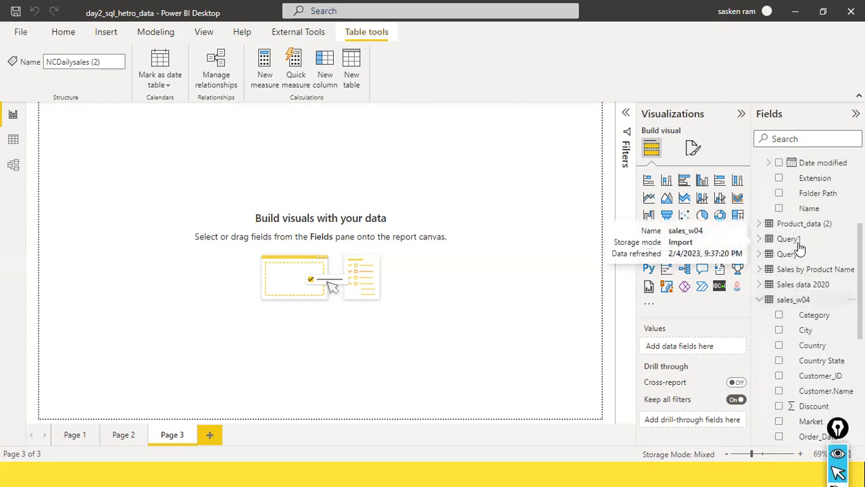
scroll(799, 223, "up", 1)
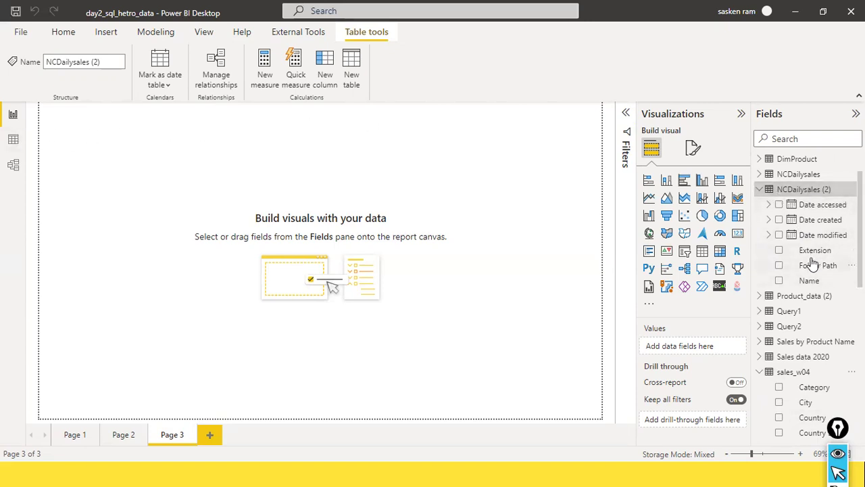
- View the rows of the NCDailysales (2) table in Data view, and return to Report view
left_click(13, 140)
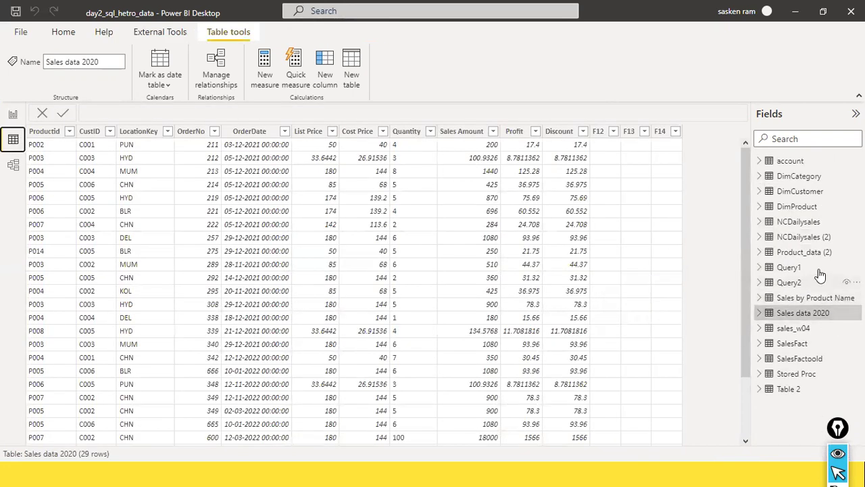
left_click(803, 240)
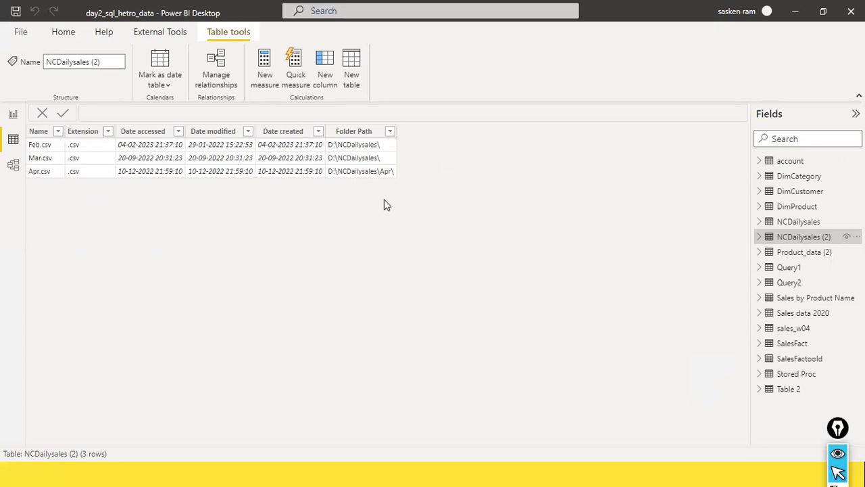
left_click(12, 115)
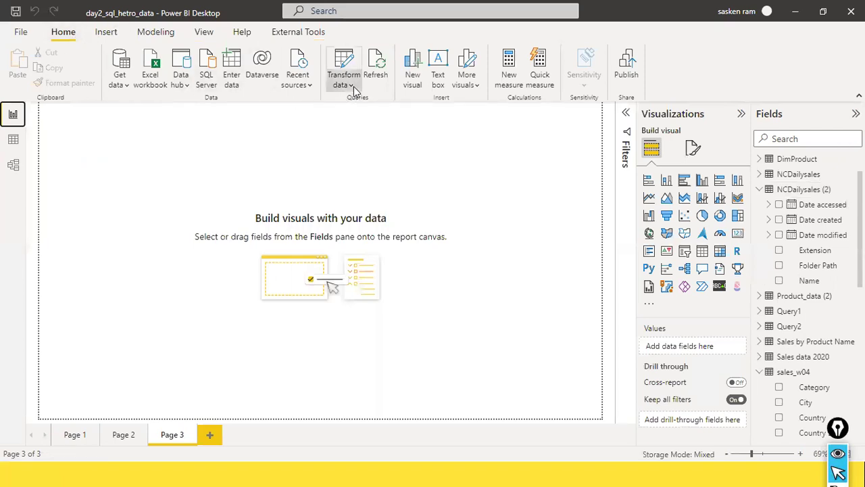
- Open the Power Query Editor through Transform data and select the NCDailysales (2) query
left_click(353, 86)
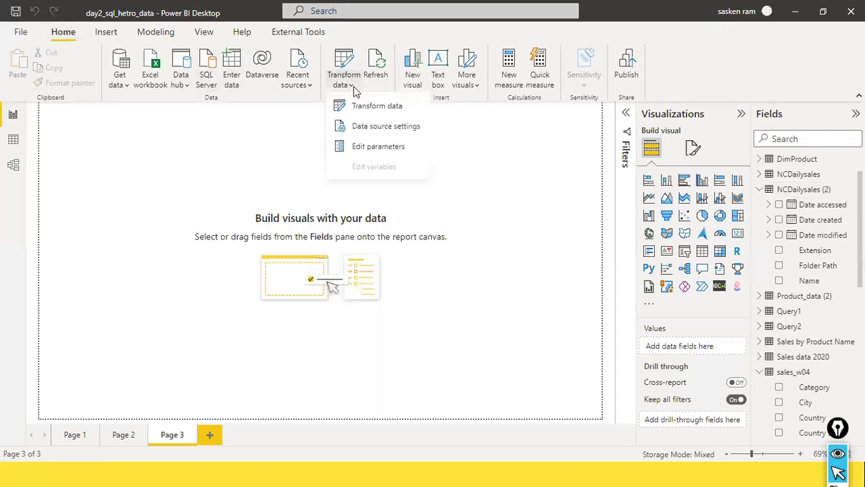
left_click(398, 108)
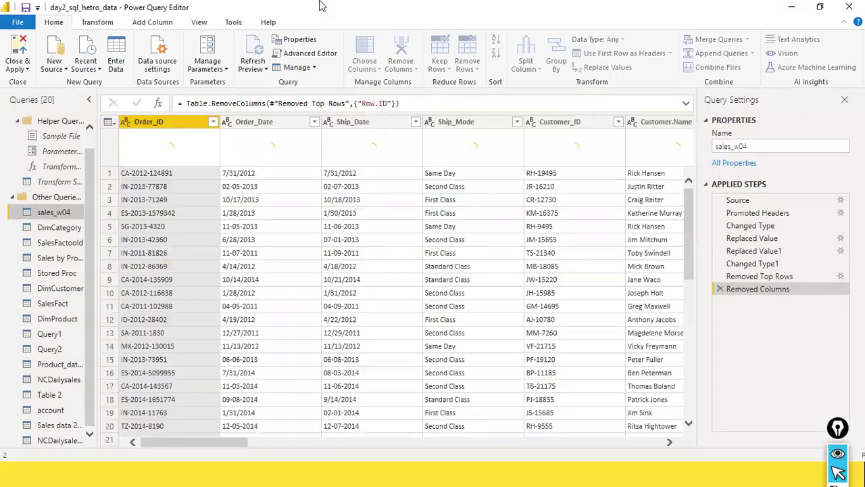
double_click(322, 6)
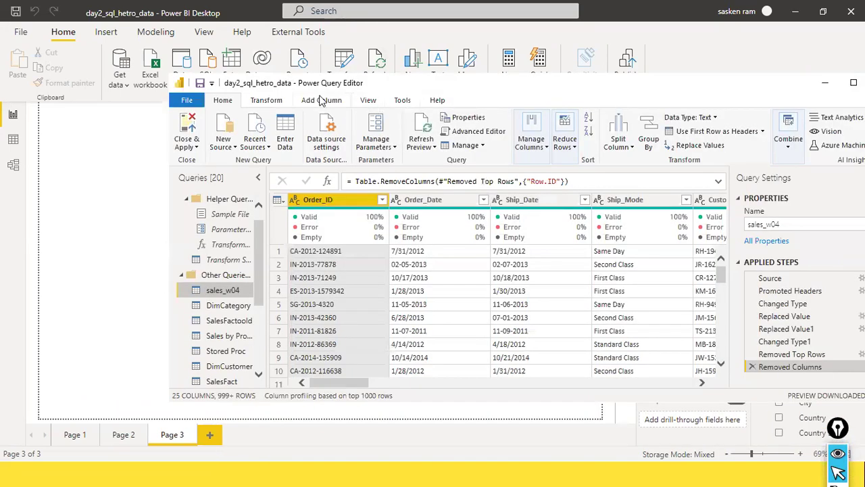
double_click(403, 87)
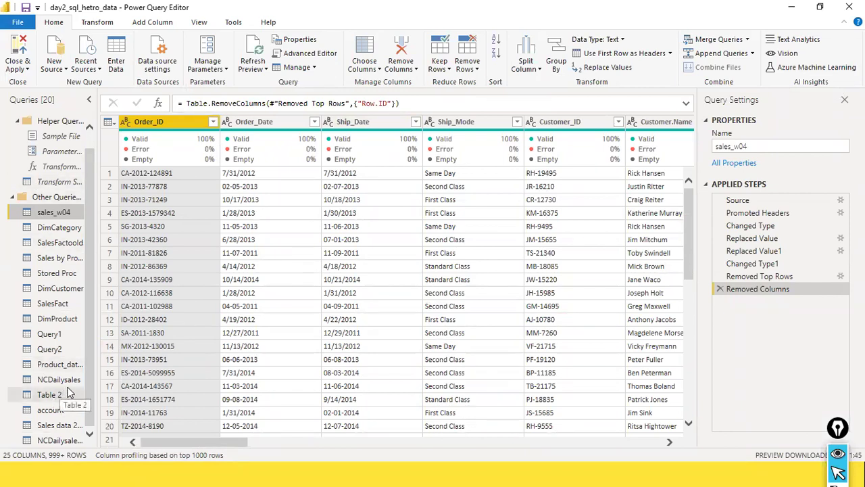
left_click(61, 440)
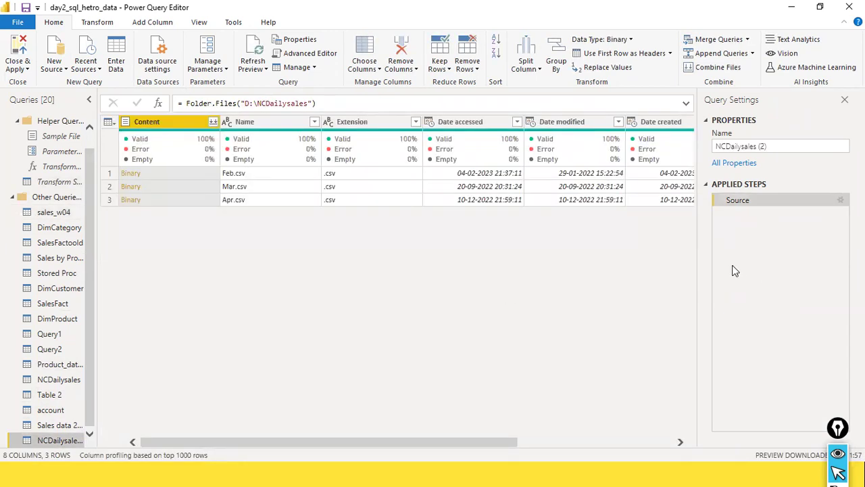
- Compare the NCDailysales (2) table in Data view with the same query in the maximized Power Query Editor
key("alt+Tab")
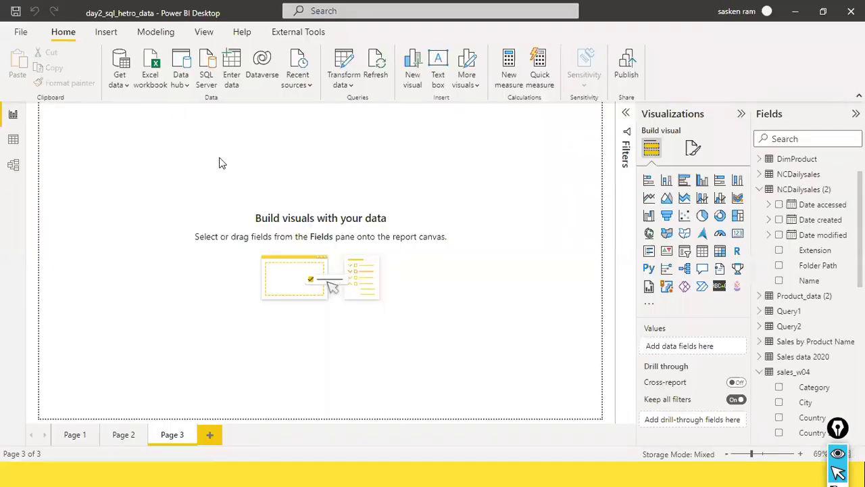
left_click(13, 140)
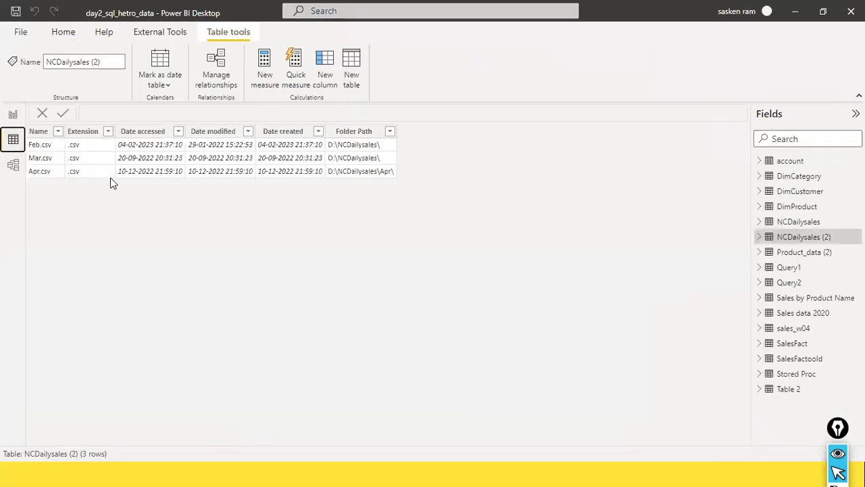
key("alt+Tab")
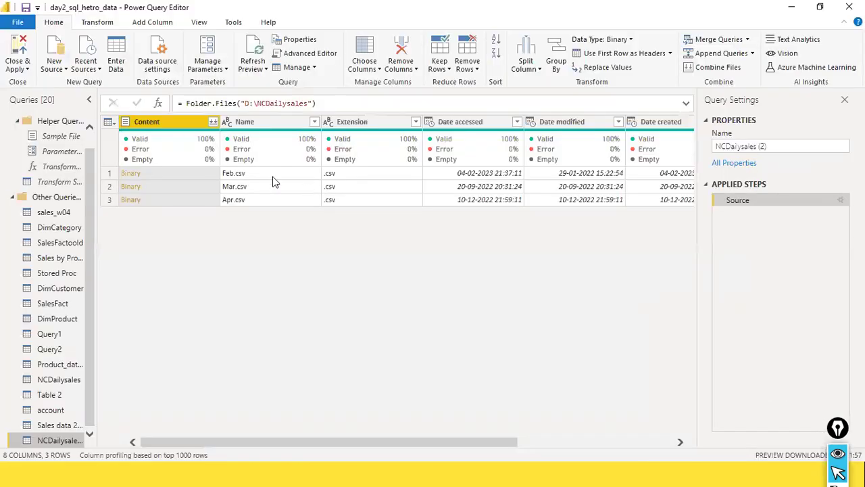
double_click(155, 5)
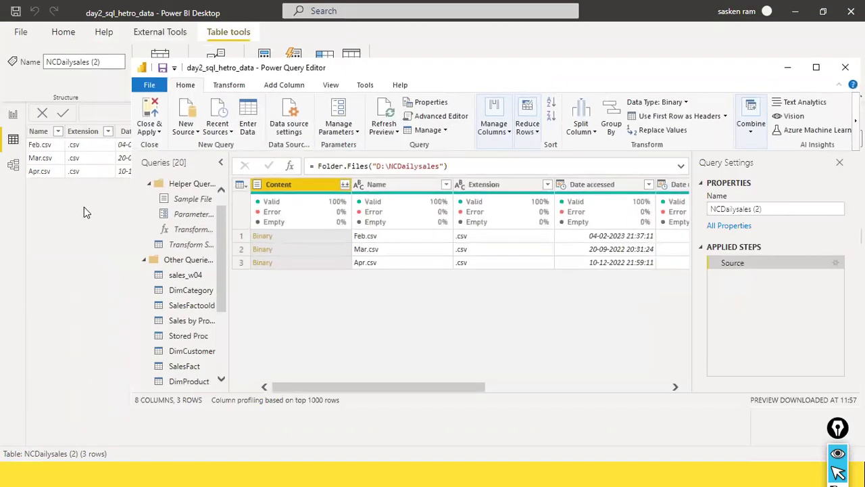
left_click(84, 207)
key("alt+Tab")
left_click(816, 69)
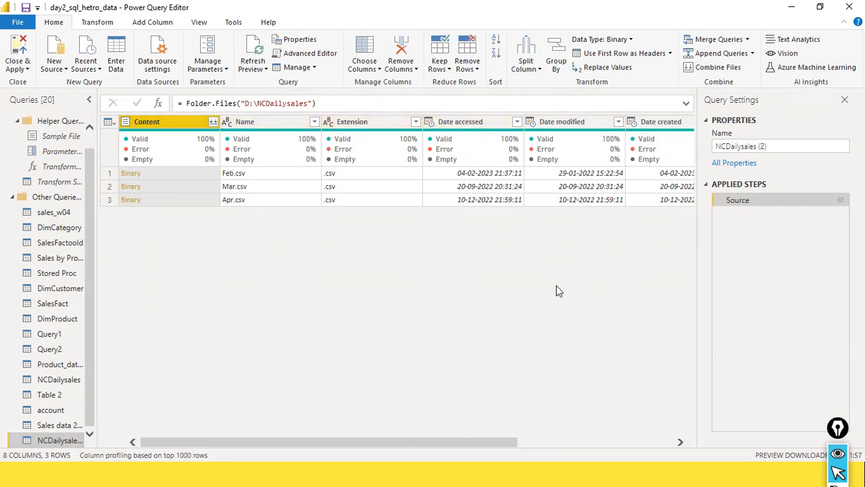
left_click(262, 117, "ctrl")
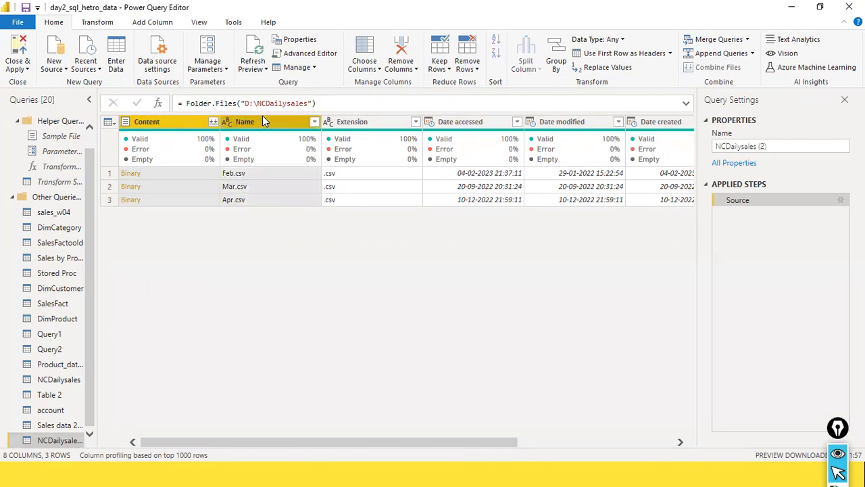
left_click(347, 117, "ctrl")
left_click(348, 115, "ctrl")
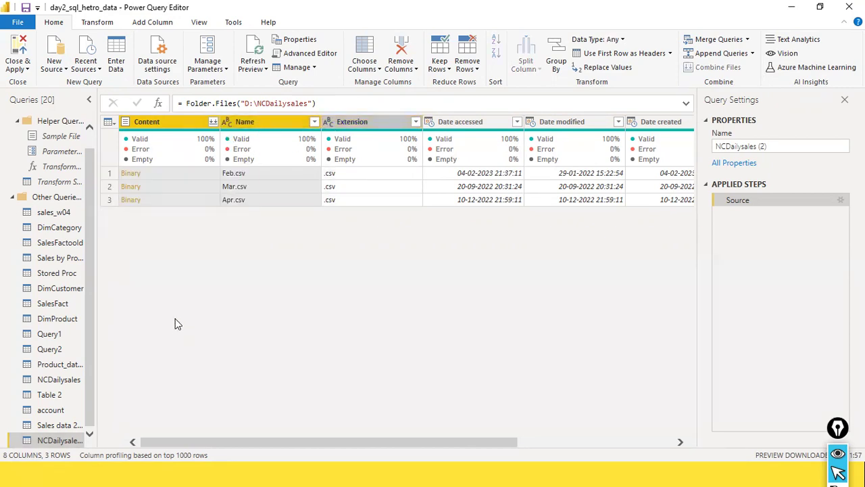
left_click(295, 124, "ctrl")
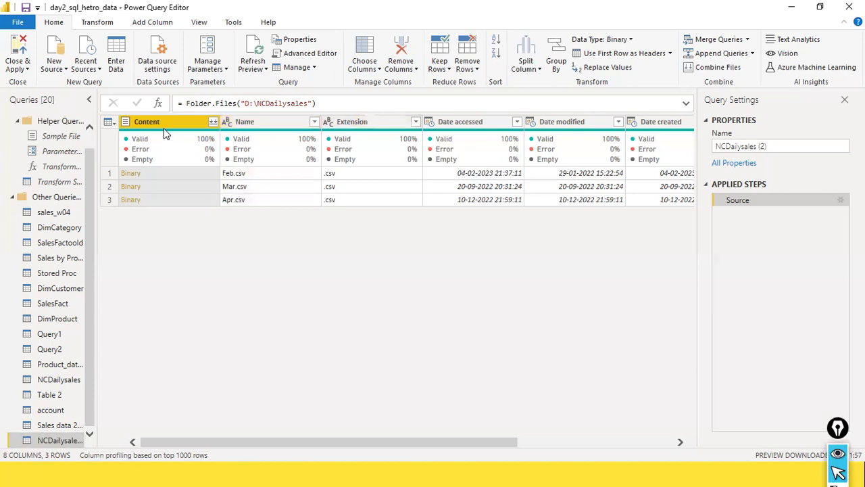
left_click(169, 127, "ctrl")
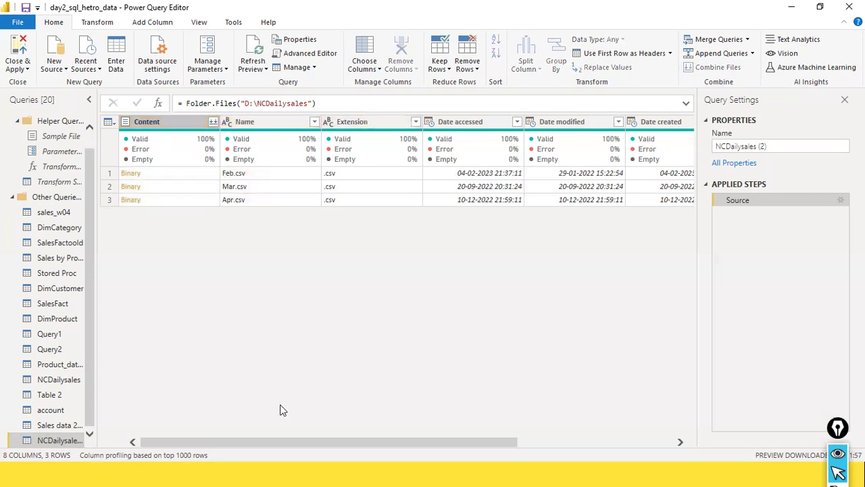
- Keep only the Name and Content columns of the NCDailysales (2) query, with Name first, by removing the other columns
left_click(187, 120)
left_click(271, 132)
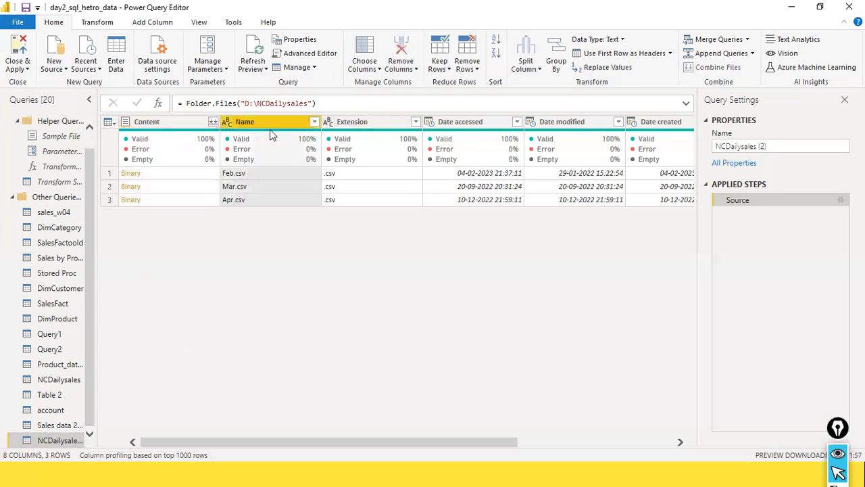
left_click(169, 129, "ctrl")
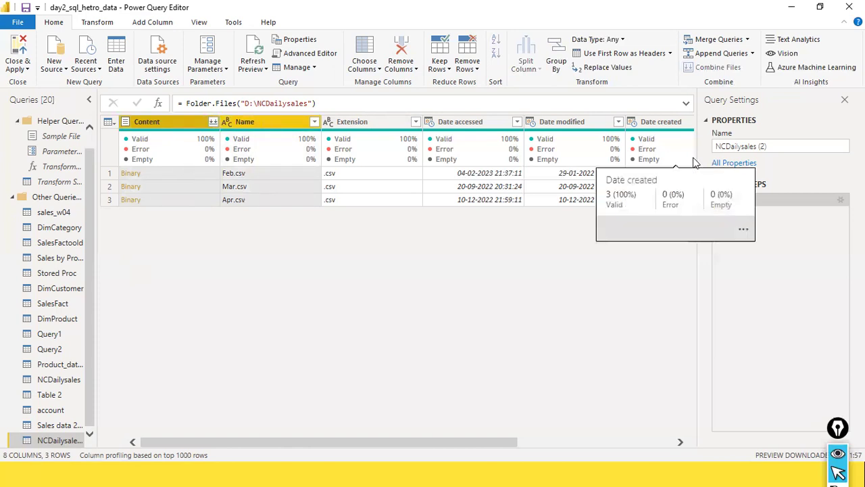
right_click(277, 128)
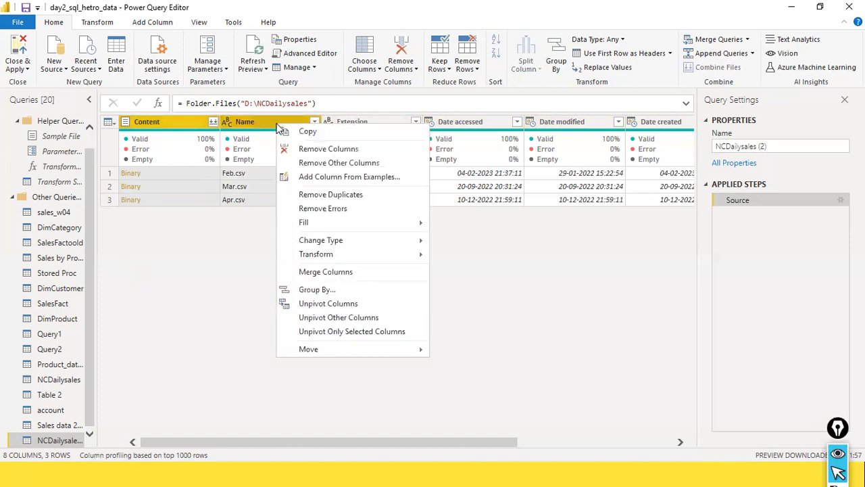
left_click(350, 164)
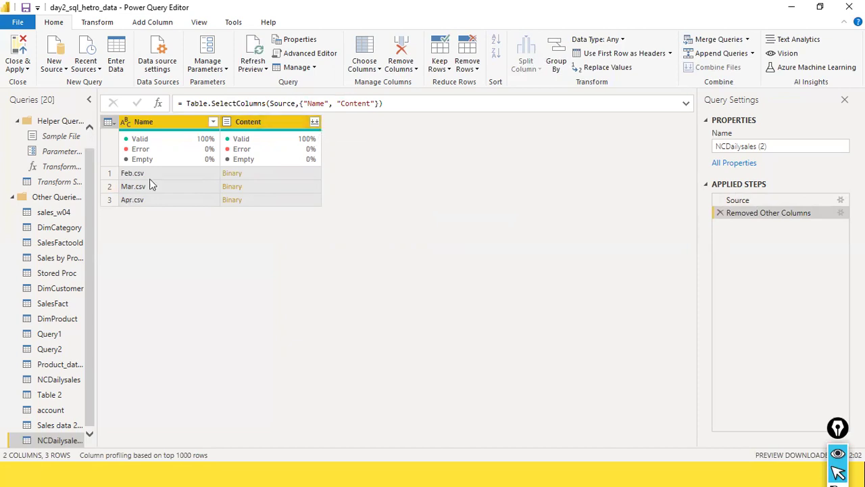
- Start combining the files from the Content column and review the preview and settings for the first file
left_click(315, 123)
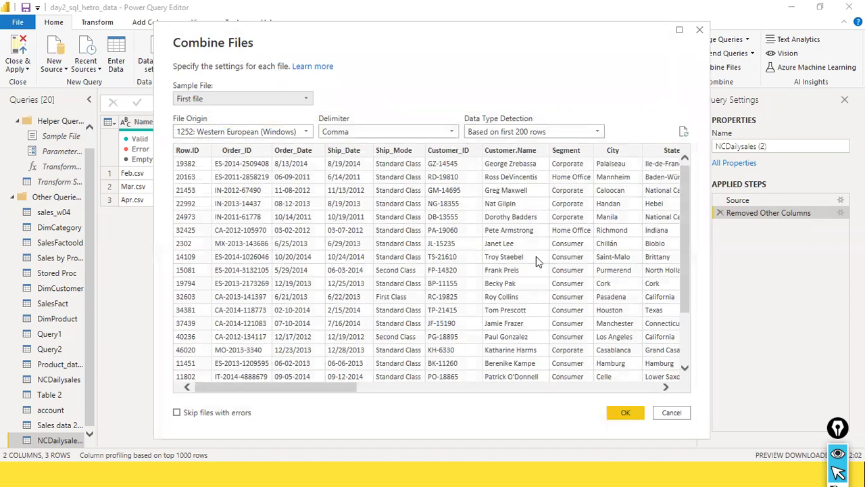
scroll(359, 237, "down", 10)
scroll(359, 237, "up", 10)
left_click_drag(278, 390, 180, 358)
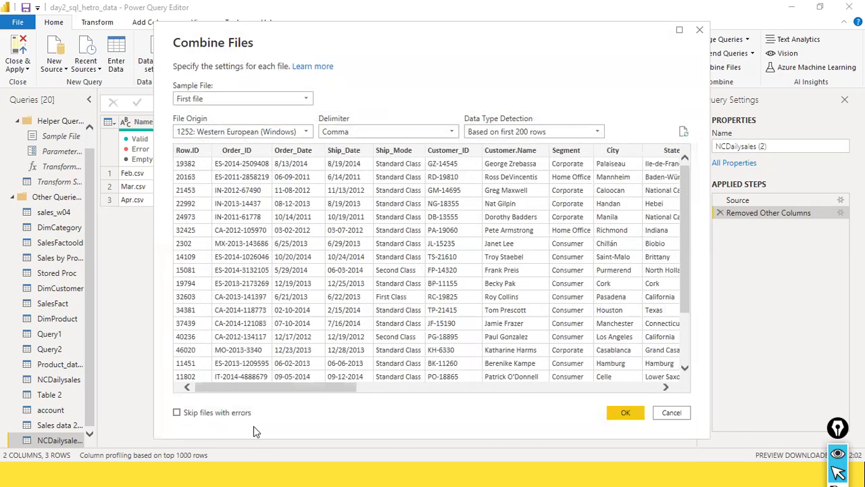
left_click_drag(360, 417, 193, 407)
left_click_drag(218, 423, 195, 409)
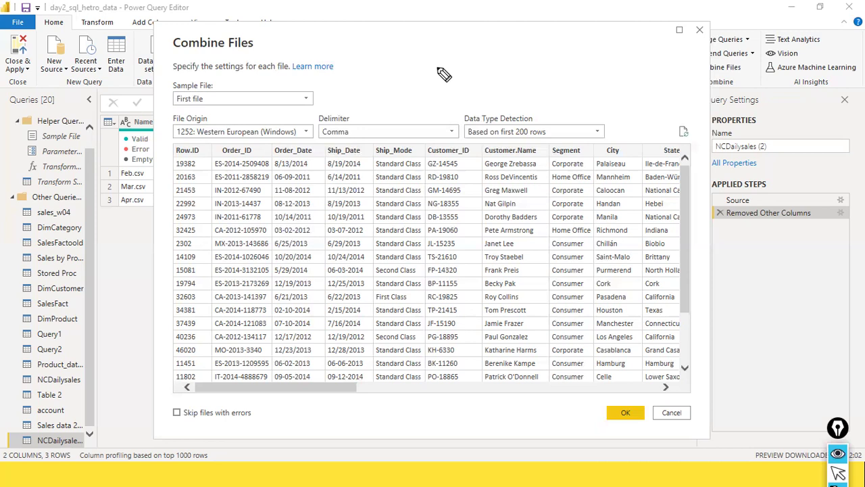
mouse_move(448, 83)
left_mouse_down()
mouse_move(448, 74)
mouse_move(485, 76)
left_mouse_up()
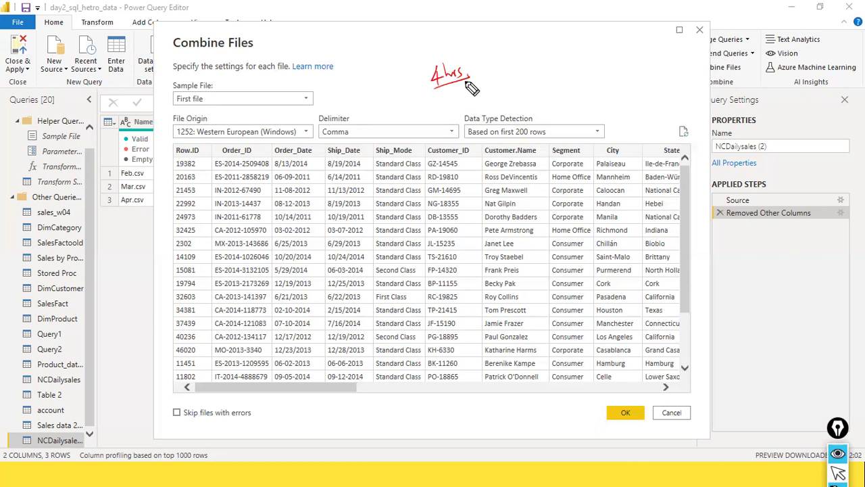
mouse_move(472, 79)
left_mouse_down()
mouse_move(489, 59)
mouse_move(498, 75)
mouse_move(517, 66)
left_mouse_up()
left_click(502, 73)
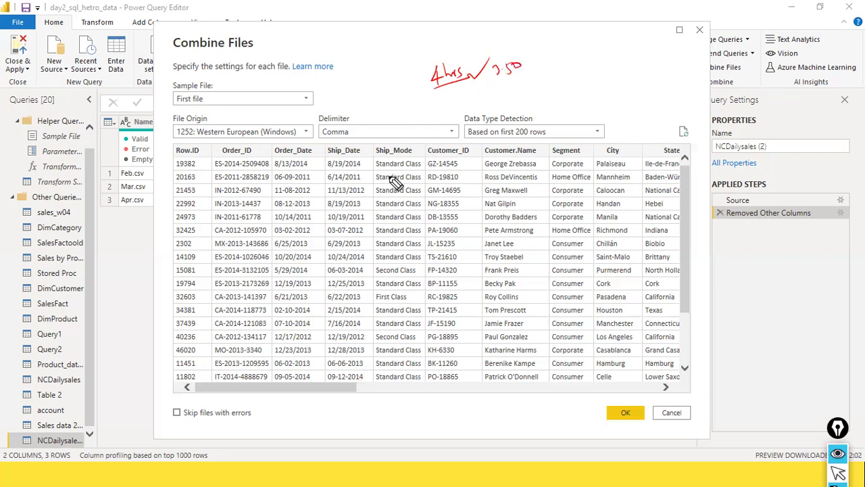
left_click_drag(498, 79, 530, 74)
left_click_drag(548, 66, 596, 73)
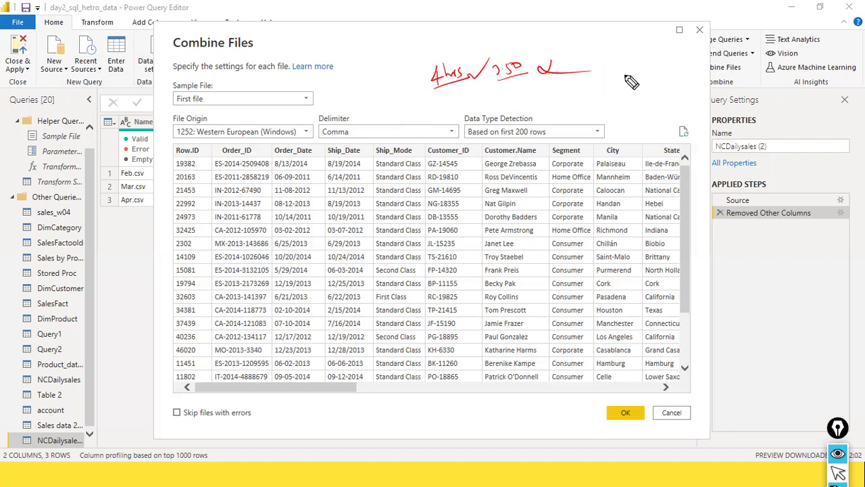
left_click_drag(103, 170, 127, 154)
left_click_drag(500, 79, 523, 73)
mouse_move(668, 81)
left_mouse_down()
mouse_move(669, 96)
mouse_move(693, 76)
mouse_move(670, 98)
left_mouse_up()
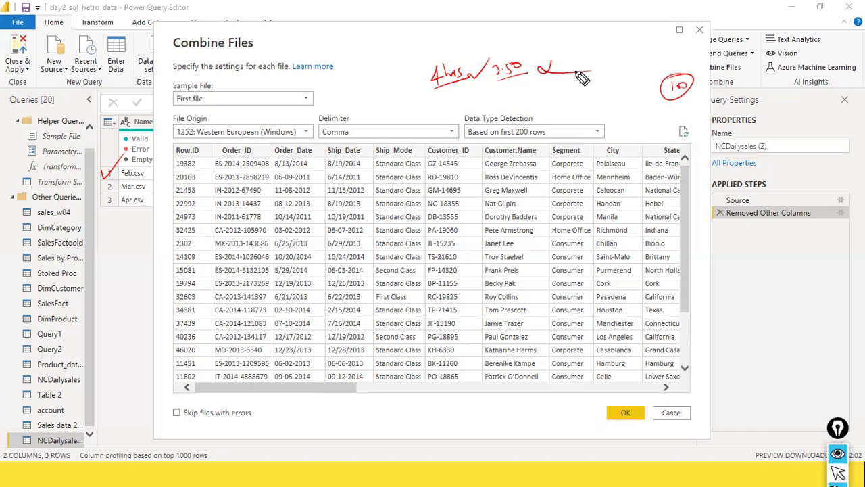
left_click_drag(472, 87, 499, 55)
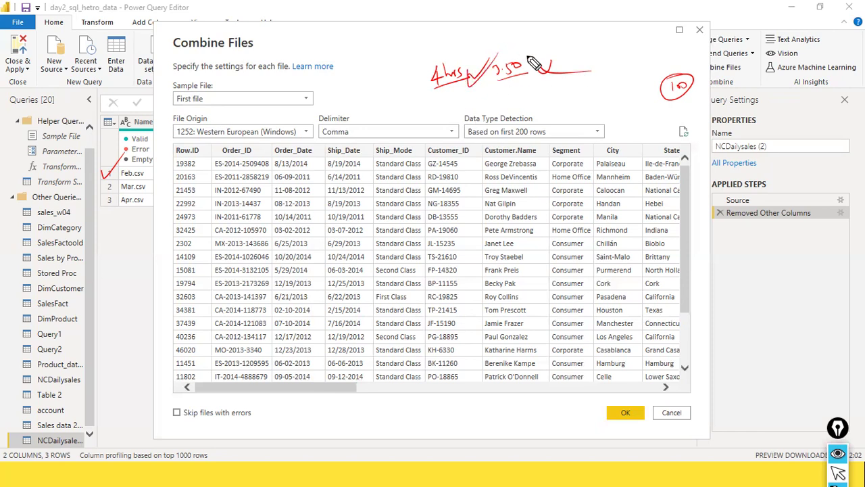
left_click_drag(636, 94, 668, 86)
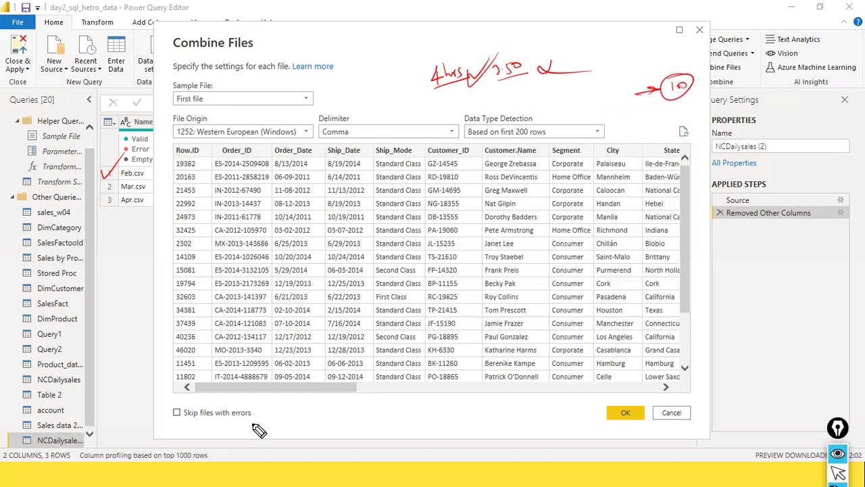
left_click_drag(157, 415, 184, 383)
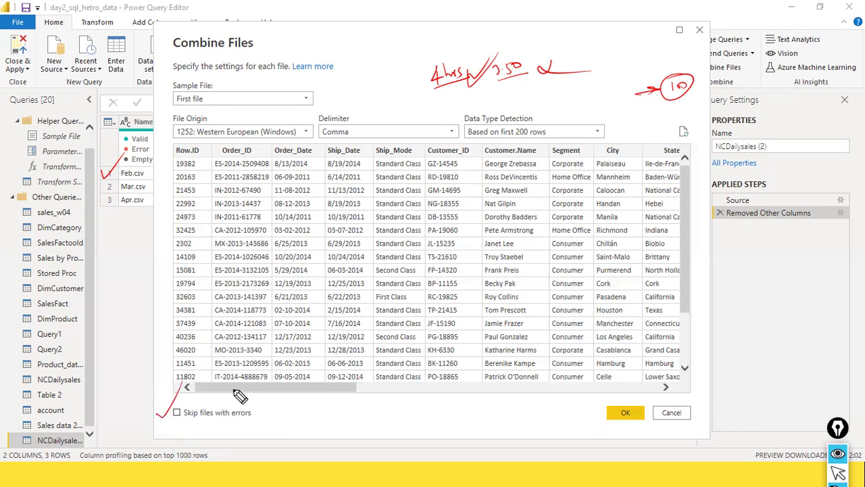
key("e")
key("p")
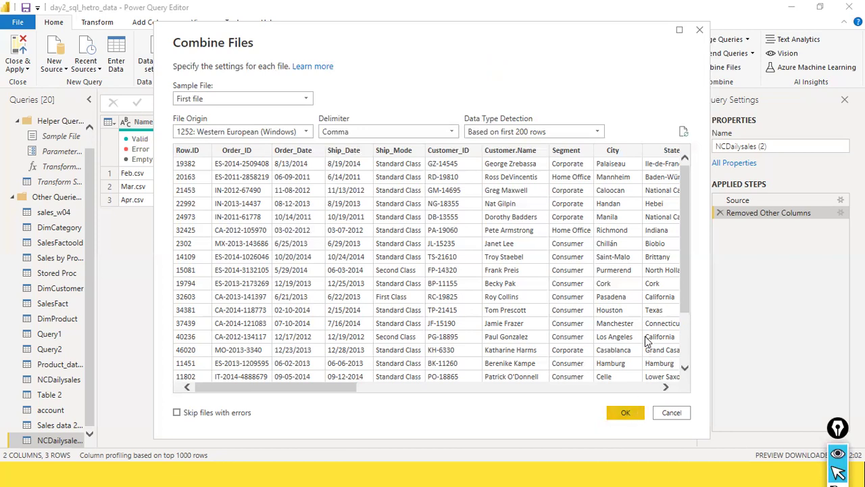
- Combine the CSV files with the first file as the sample, a comma delimiter and type detection based on the first 200 rows
scroll(645, 343, "down", 3)
scroll(646, 343, "up", 3)
left_click(623, 414)
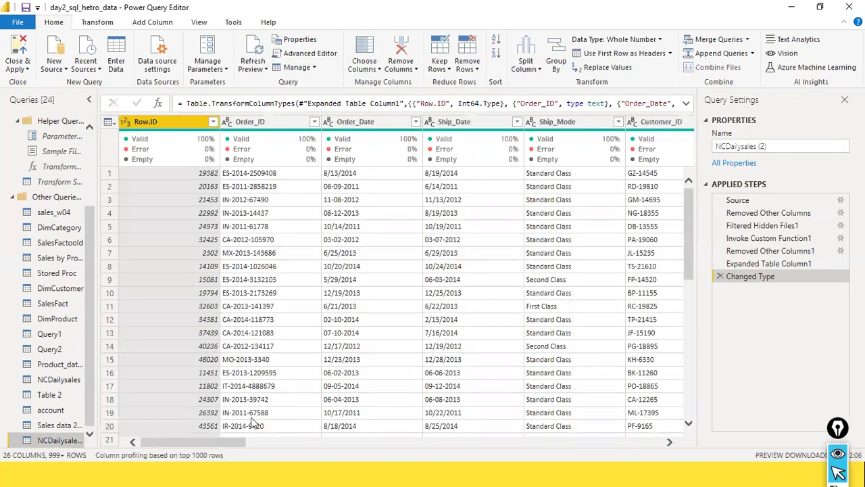
- Count the rows of the combined table, and delete the Counted Rows step again
mouse_move(194, 442)
left_mouse_down()
mouse_move(616, 442)
mouse_move(189, 442)
left_mouse_up()
left_click(97, 23)
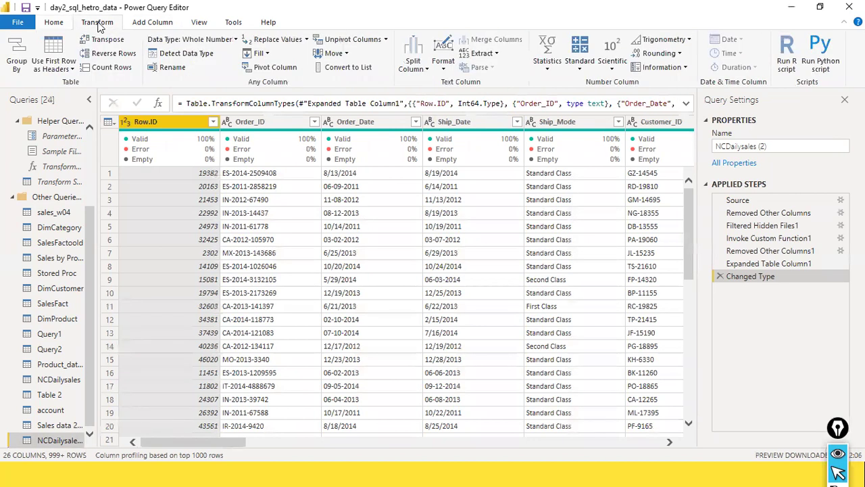
left_click(107, 71)
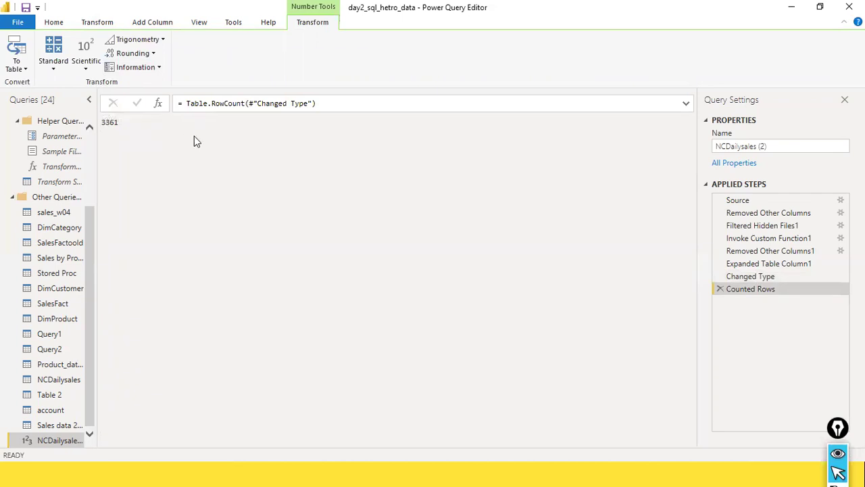
left_click_drag(724, 57, 724, 172)
left_click_drag(657, 292, 719, 289)
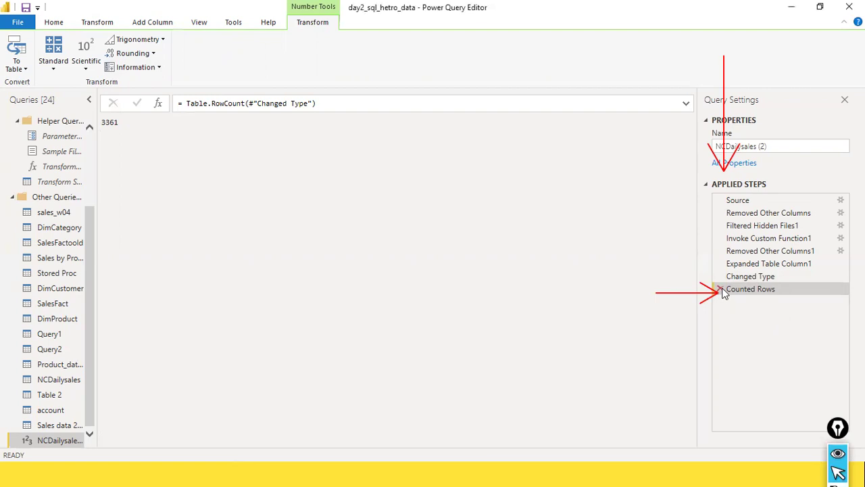
left_click(721, 289)
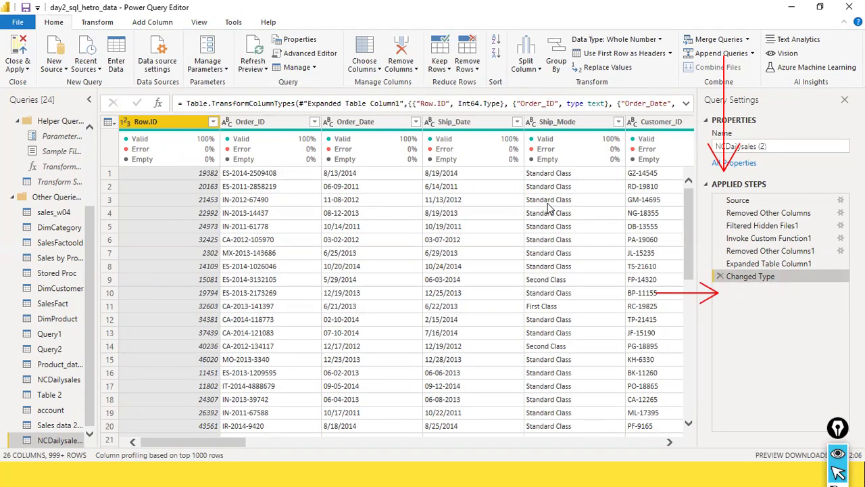
- Look over the combined table's columns through to Return, and the Close & Apply option
left_click(17, 22)
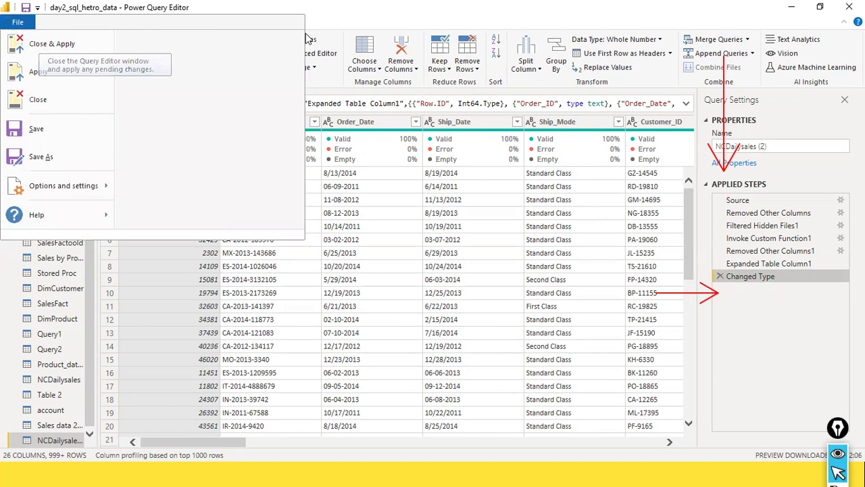
left_click(163, 12)
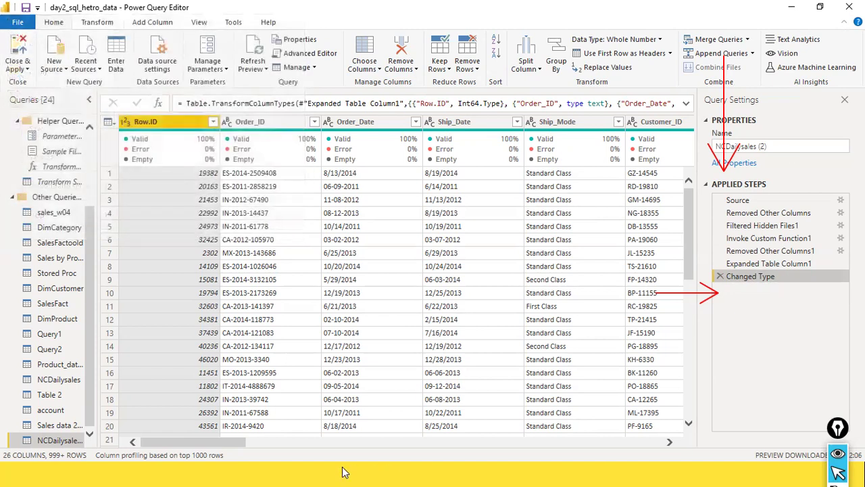
left_click_drag(236, 442, 718, 436)
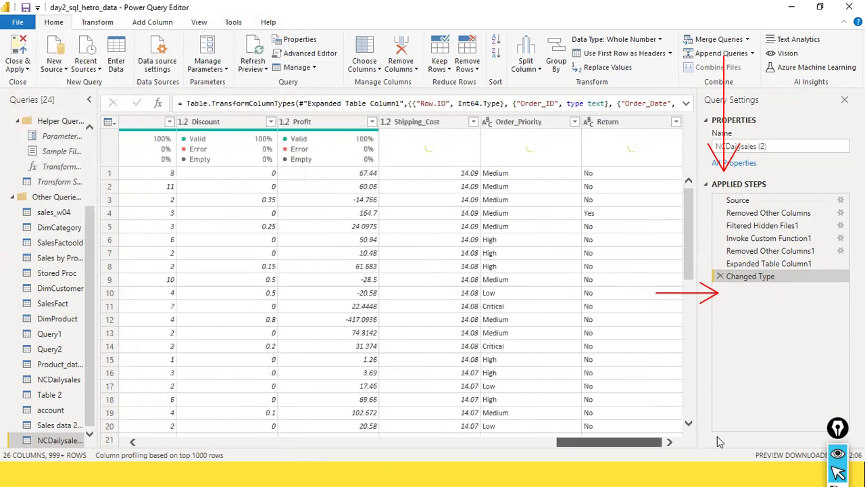
key("Home")
left_click(18, 21)
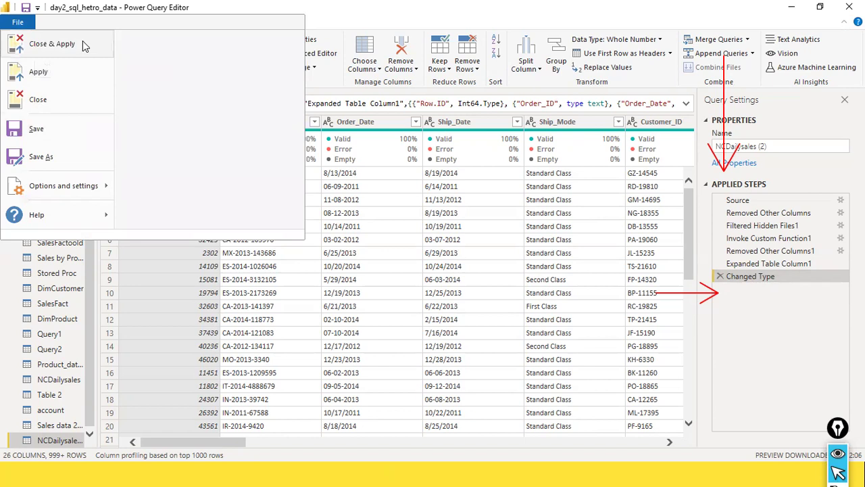
left_click(227, 6)
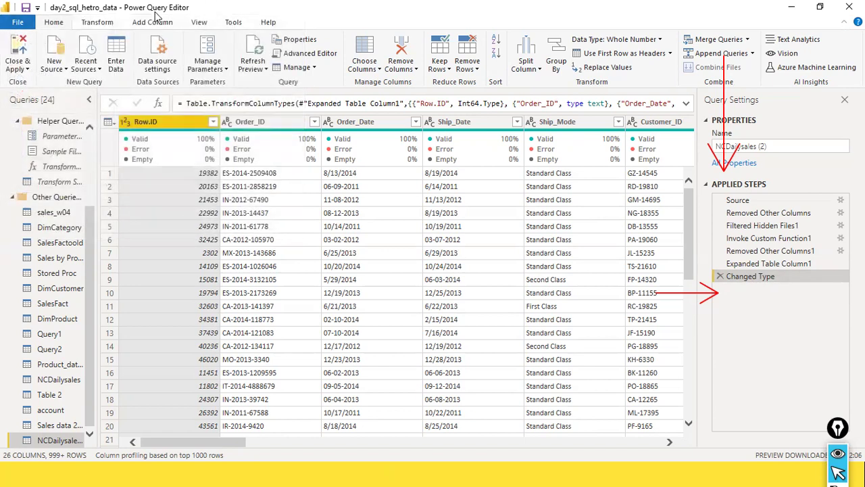
left_click(18, 22)
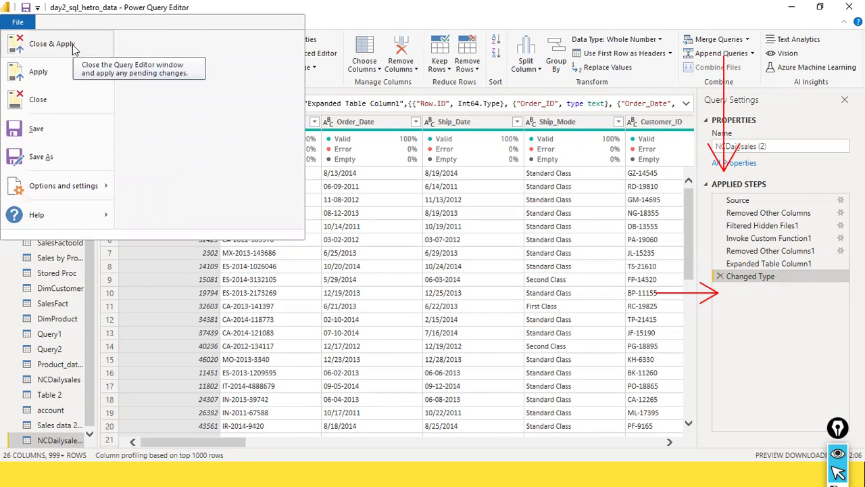
left_click(769, 277)
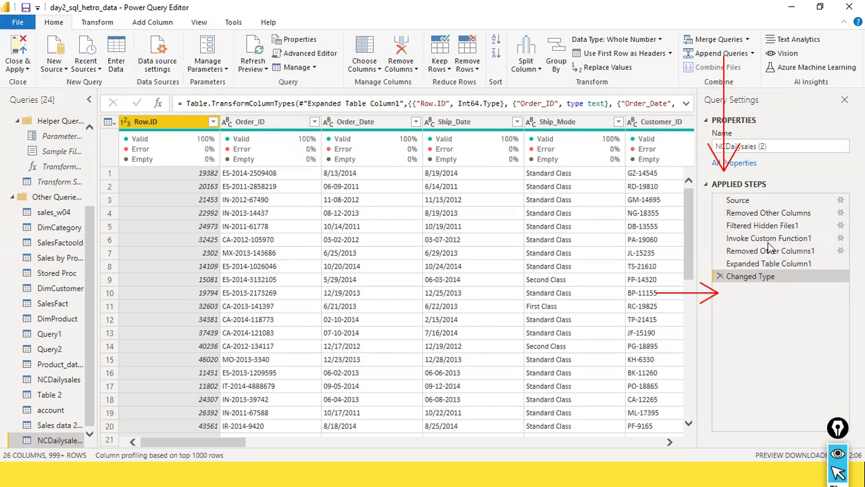
- Inspect the formulas and results of the Source and Removed Other Columns steps, including the D:\NCDailysales folder path
left_click(751, 201)
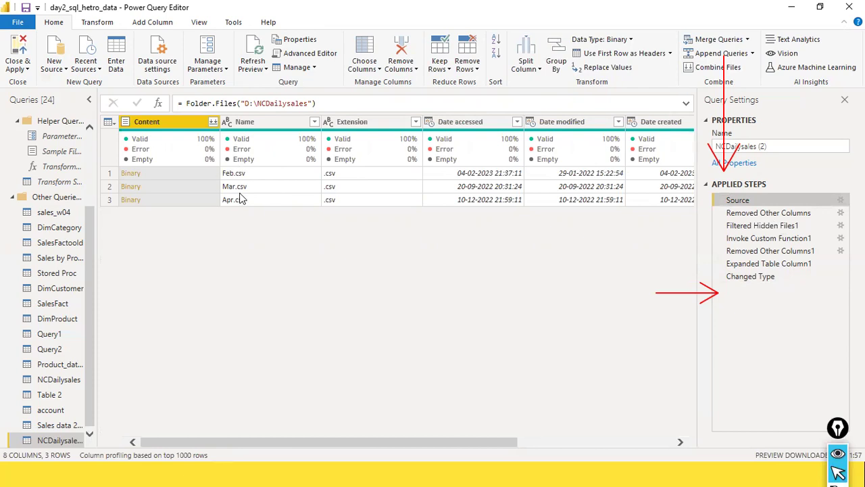
left_click_drag(309, 104, 249, 103)
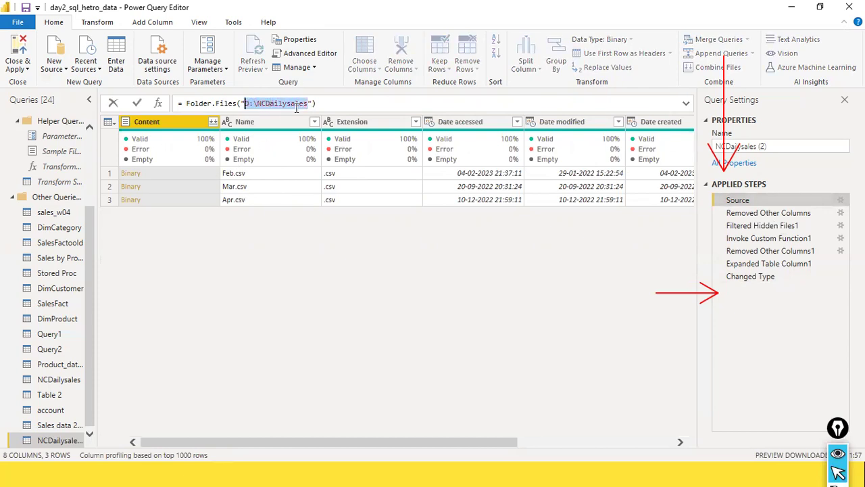
key("Escape")
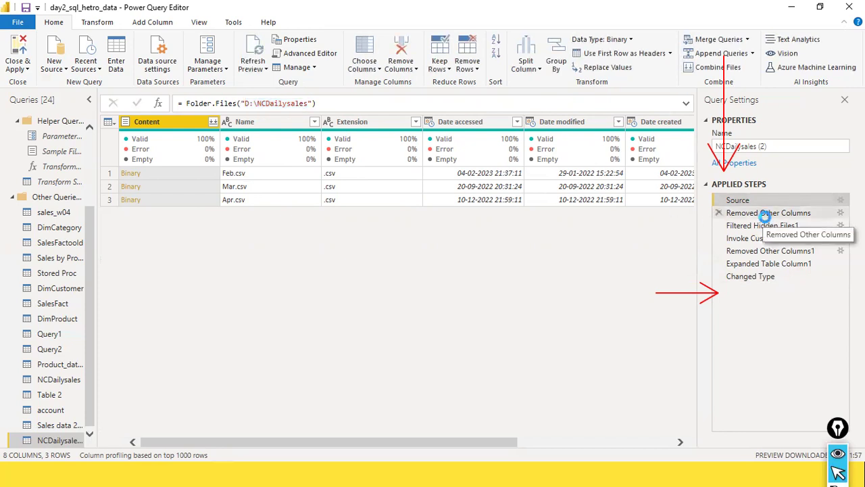
left_click(766, 215)
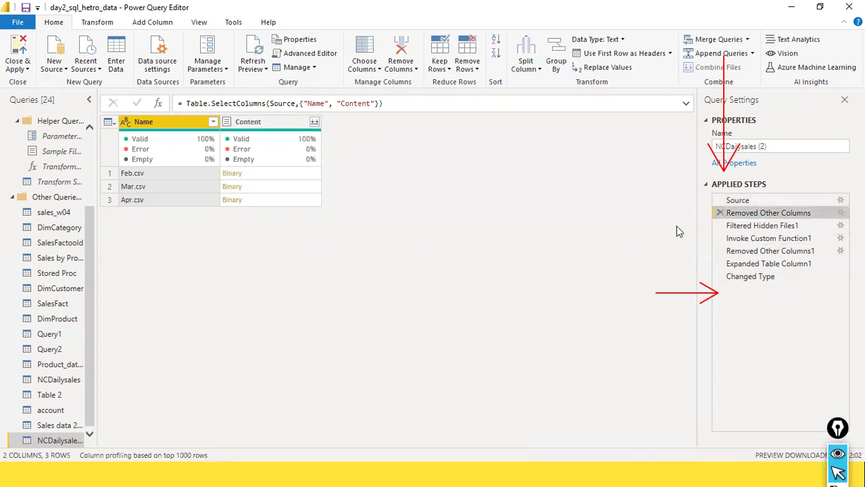
- Inspect the formulas and results of the Filtered Hidden Files1, Invoke Custom Function1, Removed Other Columns1 and Expanded Table Column1 steps
left_click(768, 231)
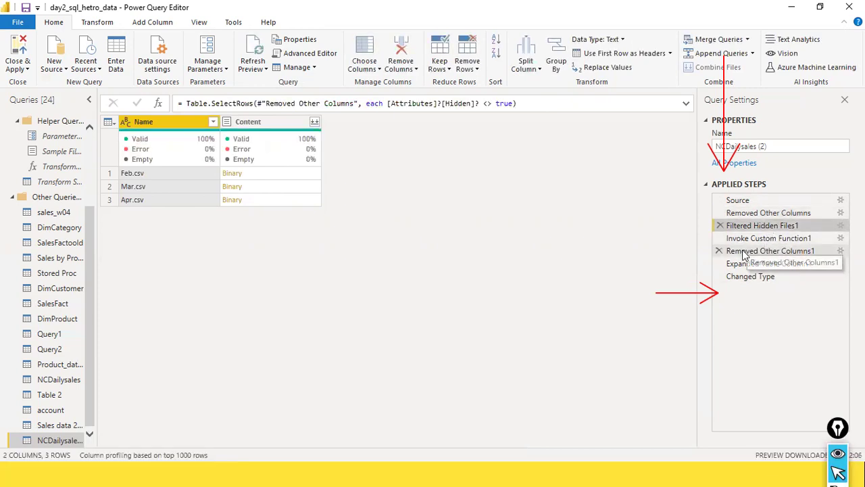
left_click(756, 242)
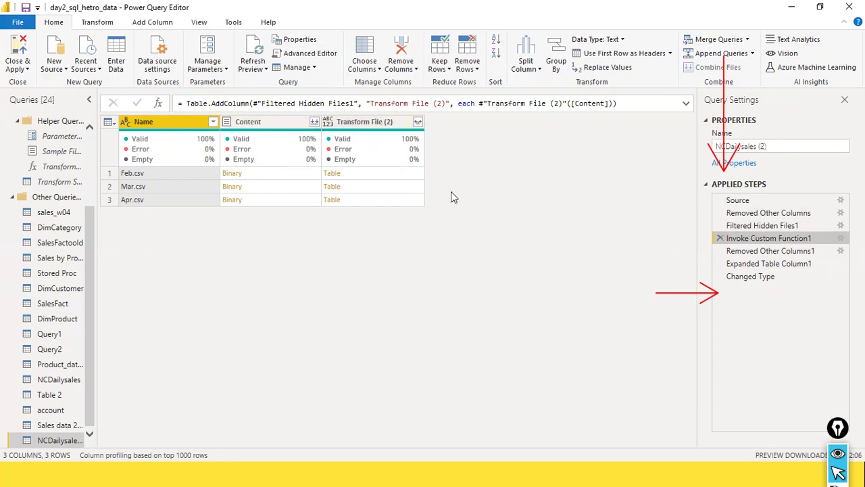
left_click(764, 251)
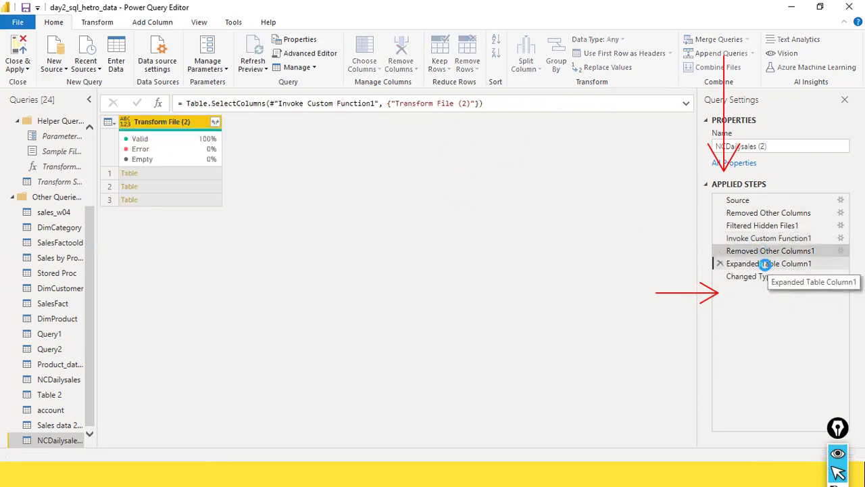
left_click(766, 265)
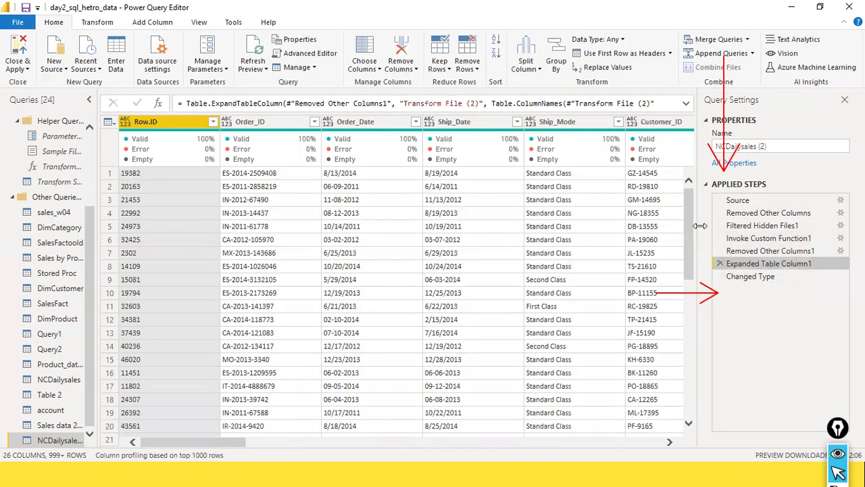
- Compare the results of the Removed Other Columns, Removed Other Columns1 and Changed Type steps, ending on Changed Type
left_click(743, 213)
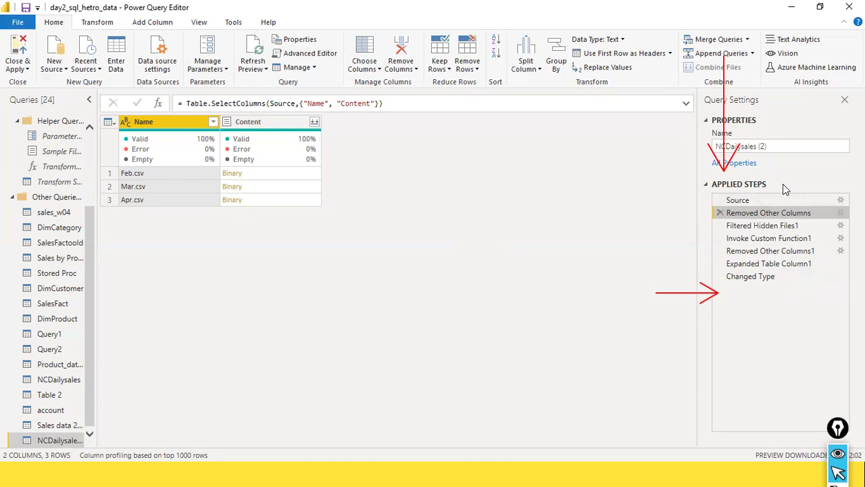
left_click(768, 265)
left_click(749, 276)
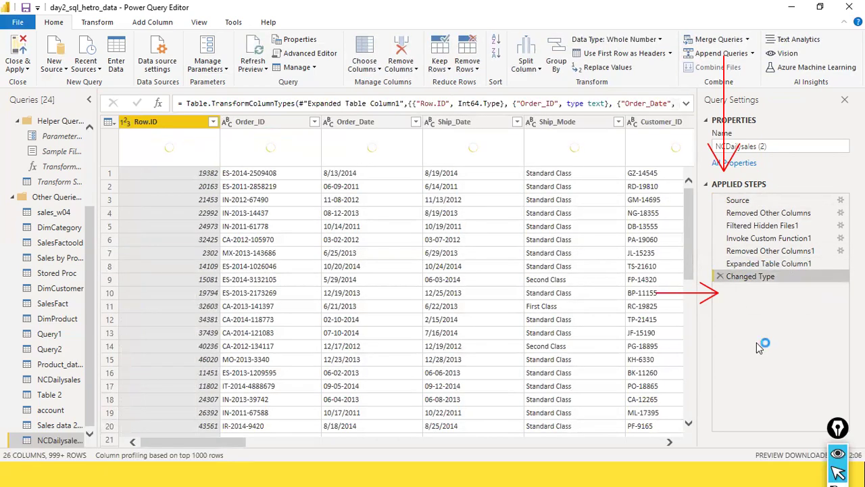
left_click(753, 252)
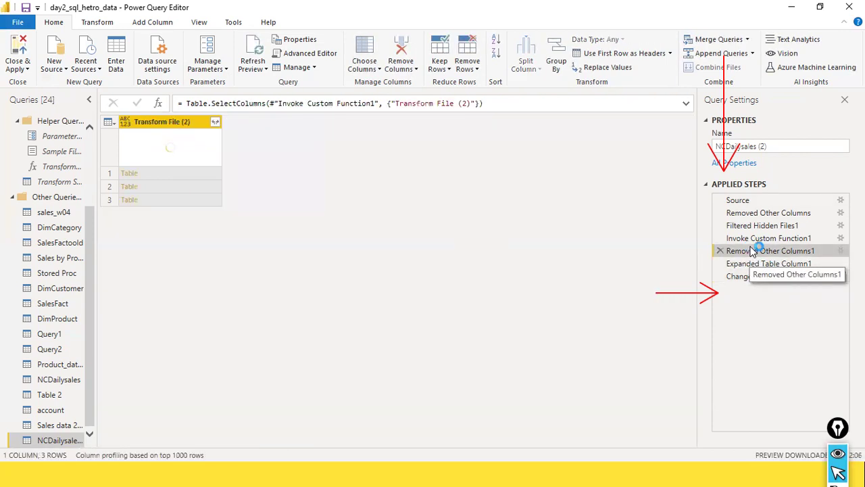
left_click(760, 215)
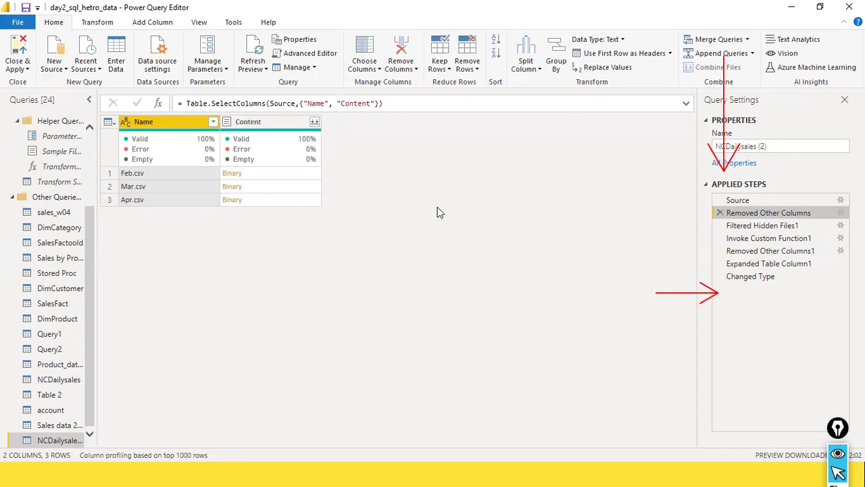
left_click(774, 278)
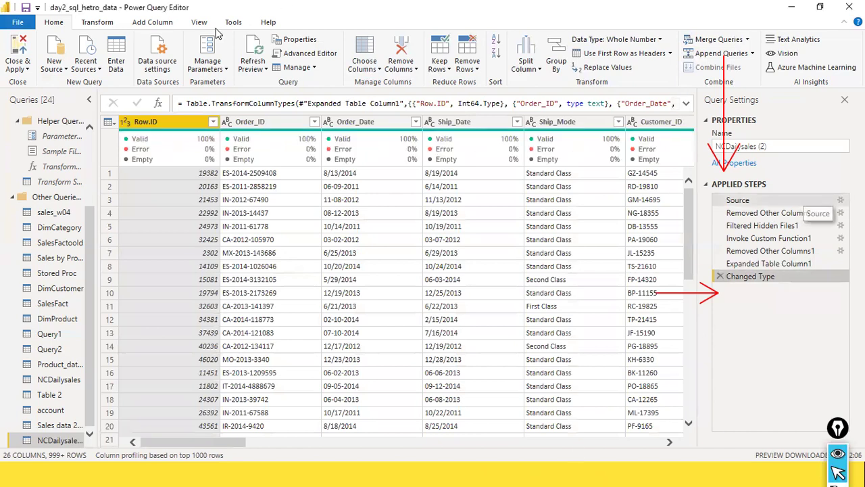
- Close the query editor with the pending changes applied, and show the report canvas
left_click(27, 24)
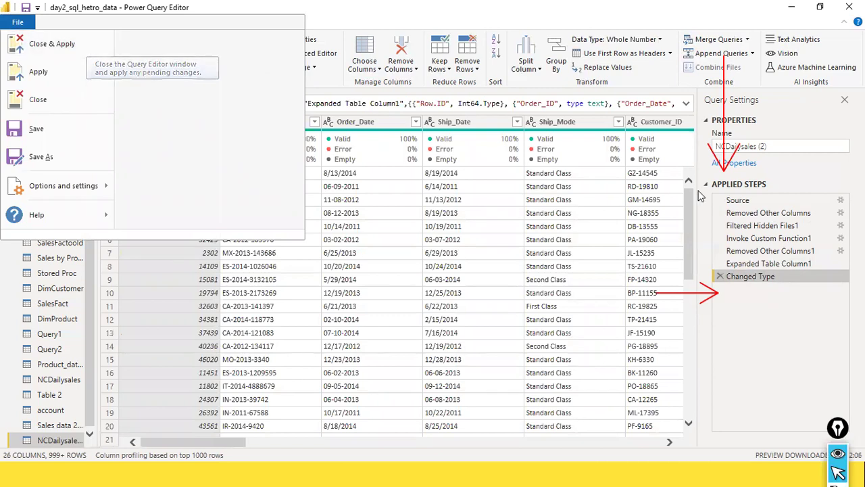
left_click(81, 44)
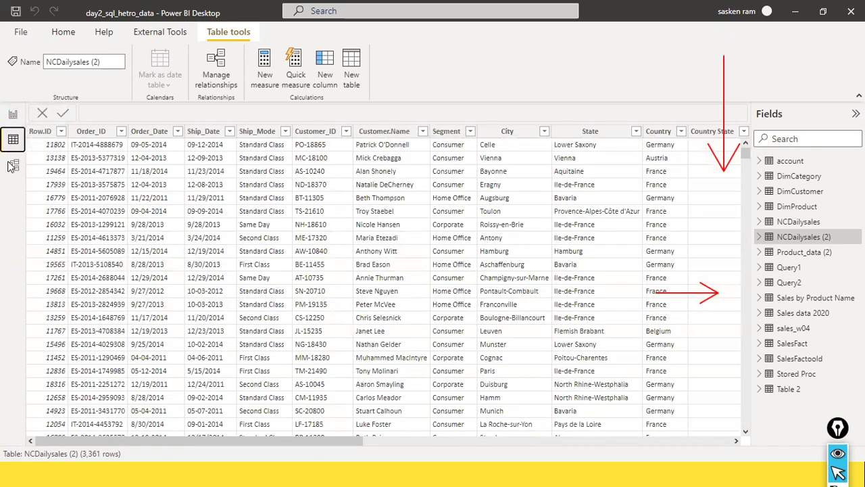
left_click(12, 115)
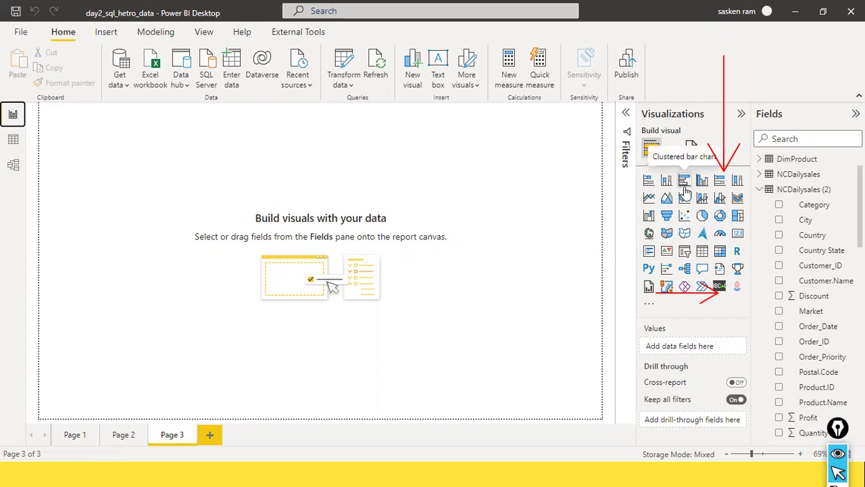
- Insert a table visual on Page 3, add the Category field of NCDailysales (2), and move the visual away from the page's corner
left_click(703, 259)
left_click_drag(70, 118, 180, 191)
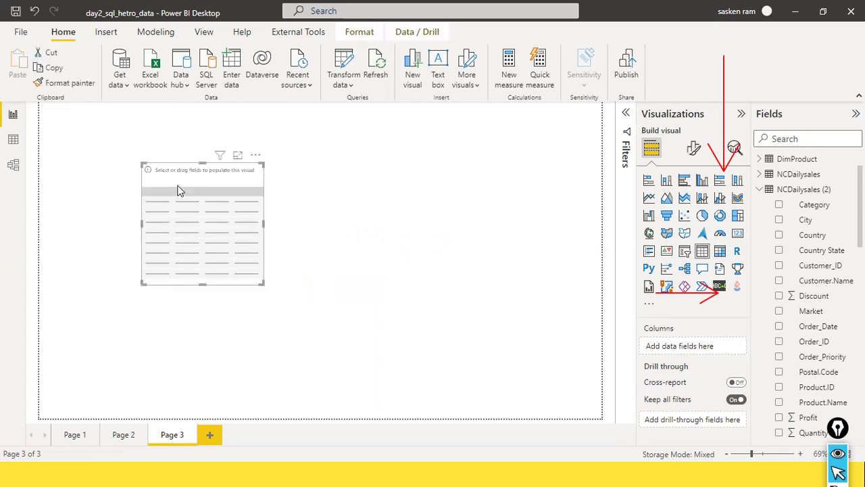
scroll(788, 263, "down", 1)
scroll(831, 220, "up", 1)
left_click_drag(818, 205, 202, 216)
left_click_drag(262, 225, 282, 285)
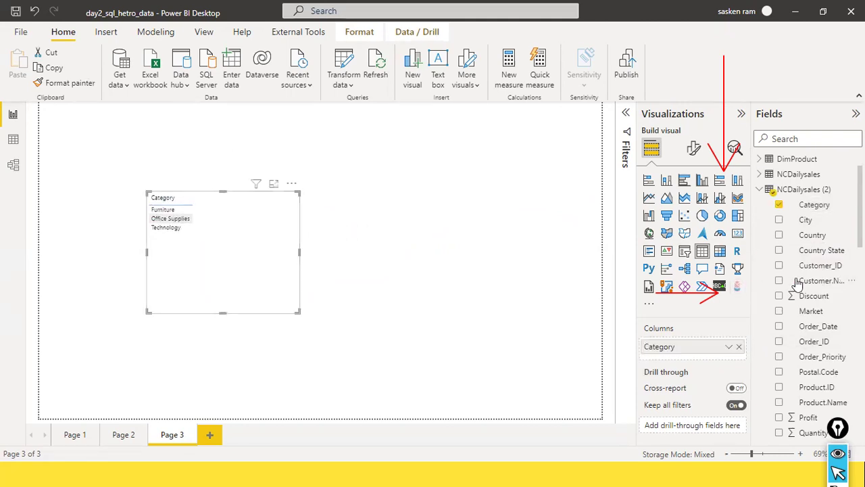
- Add the Sales field of NCDailysales (2) to the table visual and move the visual further down the page
scroll(811, 298, "down", 3)
scroll(814, 301, "down", 3)
left_click_drag(808, 321, 252, 202)
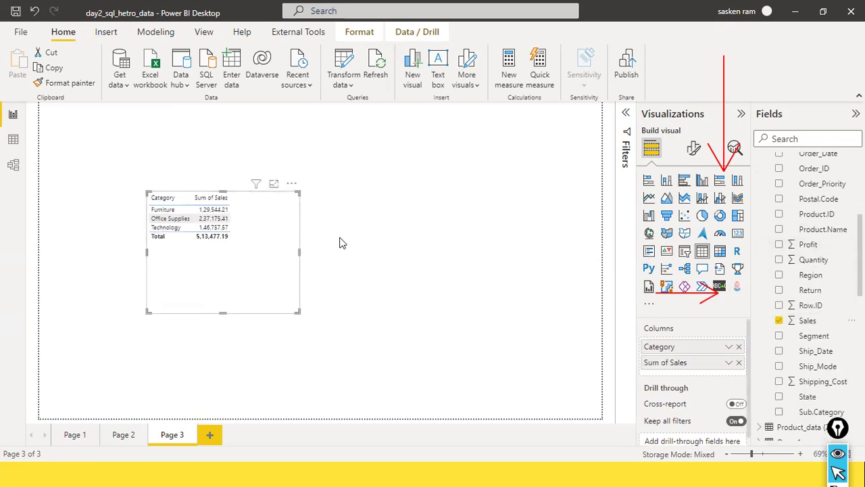
left_click_drag(255, 303, 256, 334)
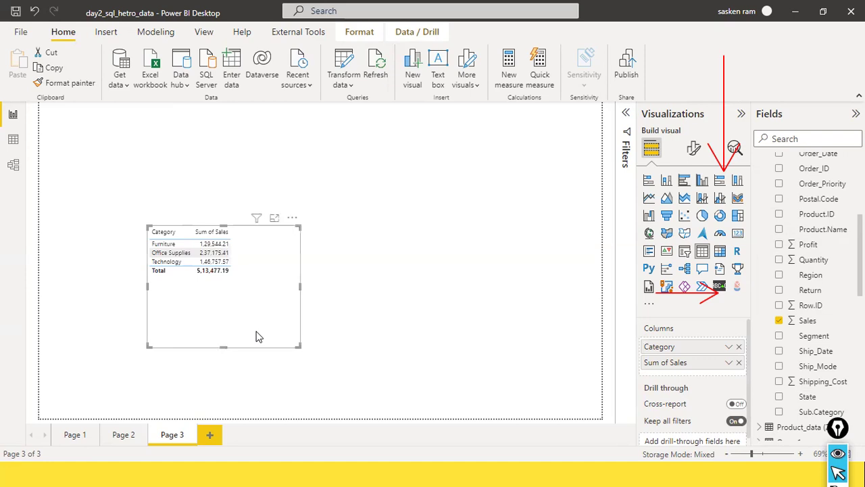
left_click(398, 294)
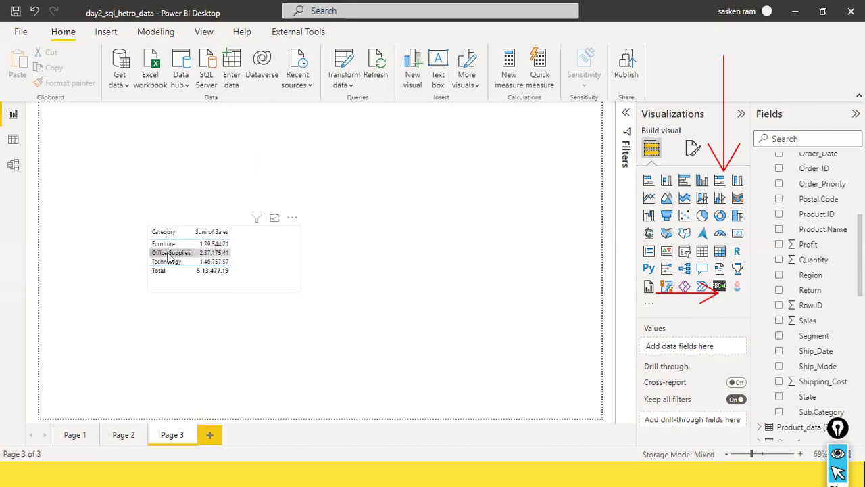
left_click(225, 252)
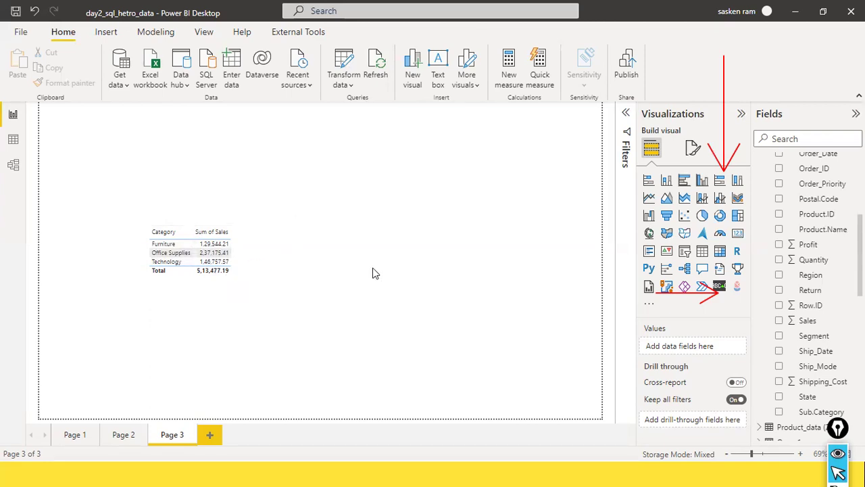
- Switch to File Explorer and remove Feb.csv from the D:\NCDailysales folder
key("alt+Tab")
key("Tab")
key("Tab")
key("Tab")
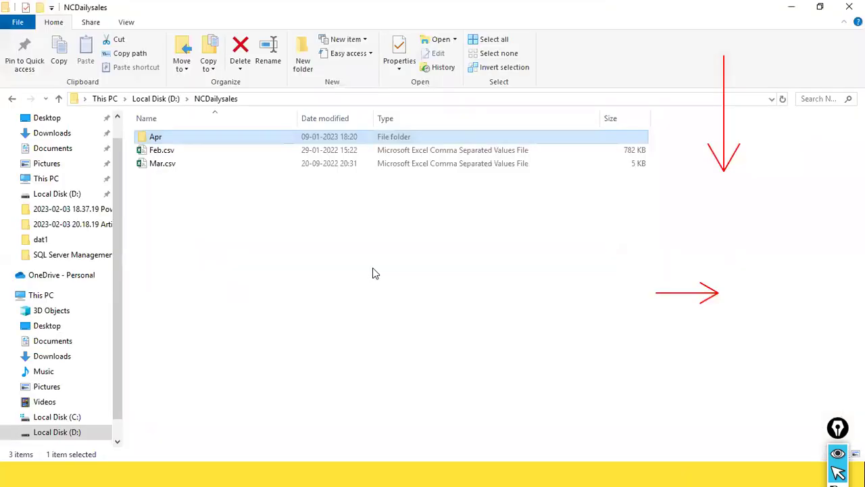
left_click(171, 152)
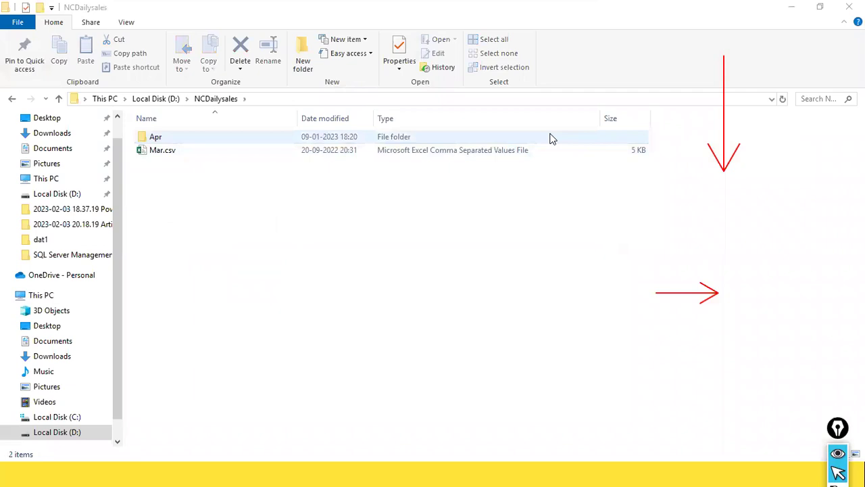
- Return to Power BI Desktop and refresh the report's data
left_click(433, 472)
left_click(379, 73)
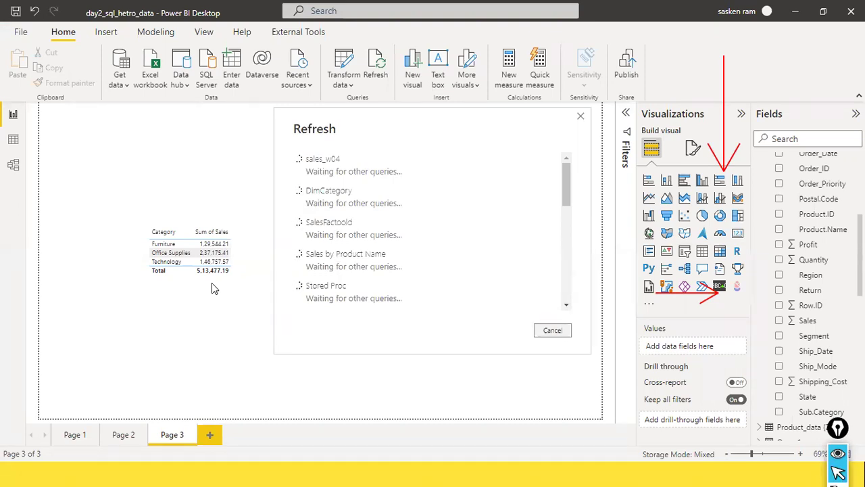
scroll(456, 217, "down", 2)
scroll(457, 230, "down", 5)
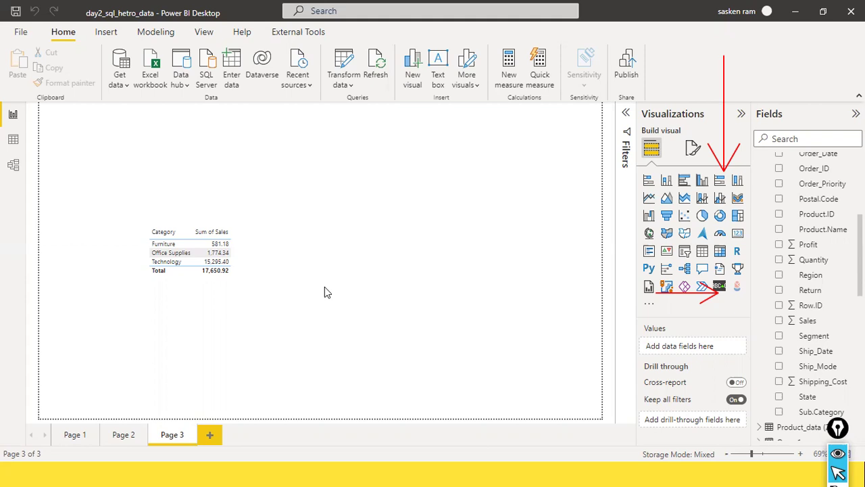
key("alt+Tab")
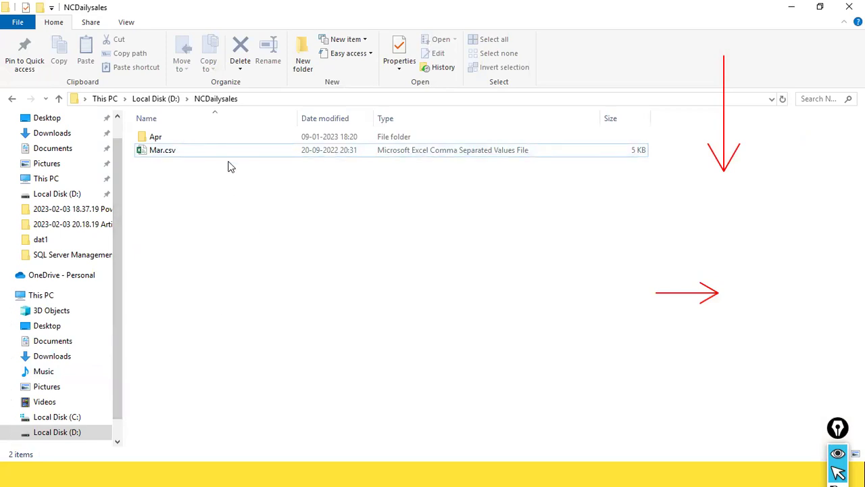
key("alt+Tab")
key("alt+Tab")
key("alt+Tab")
key("alt+Tab")
key("alt+Tab")
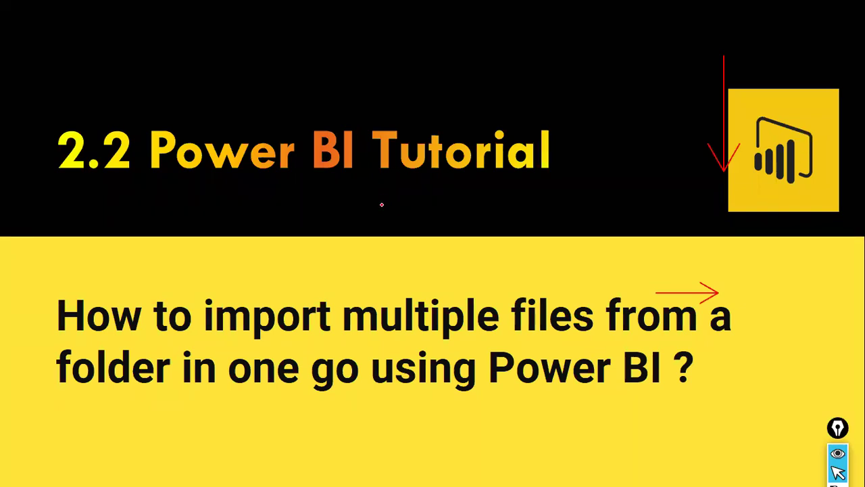
mouse_move(379, 200)
left_mouse_down()
mouse_move(402, 201)
mouse_move(379, 200)
left_mouse_up()
left_click_drag(384, 238, 419, 234)
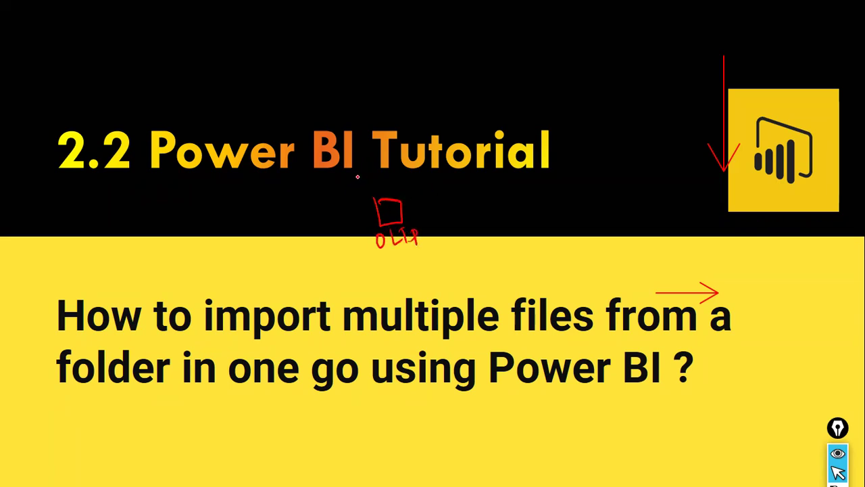
mouse_move(359, 171)
left_mouse_down()
mouse_move(374, 180)
mouse_move(404, 171)
mouse_move(382, 200)
mouse_move(390, 201)
left_mouse_up()
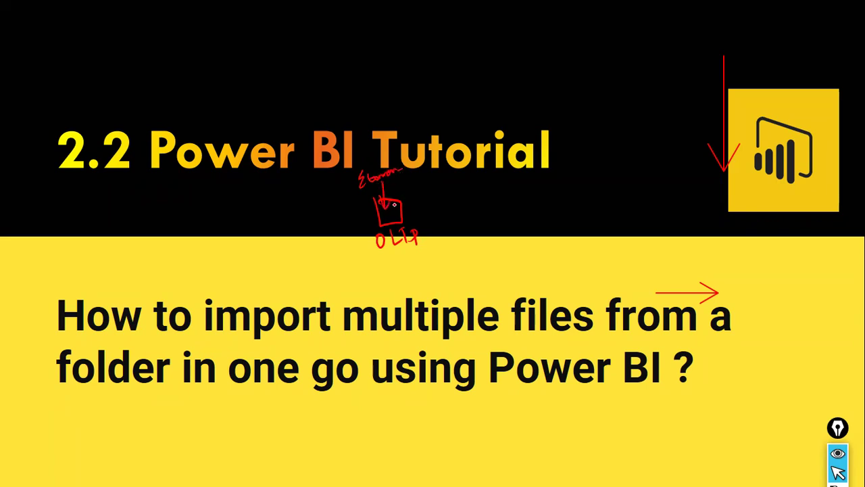
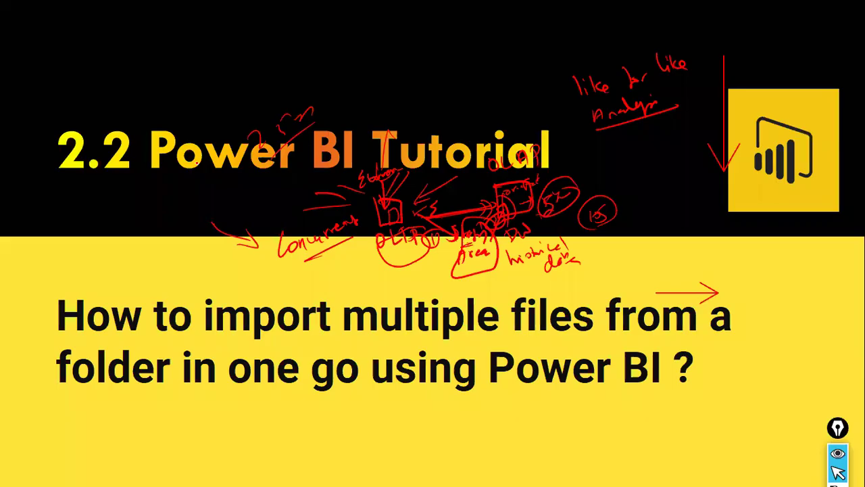
- Switch back to Power BI Desktop and open the Power Query Editor
key("alt+Tab")
key("alt+Tab")
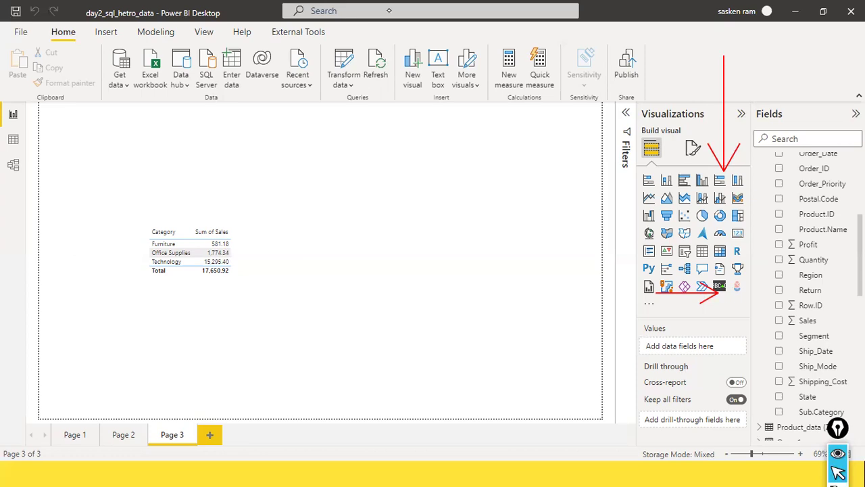
left_click(341, 84)
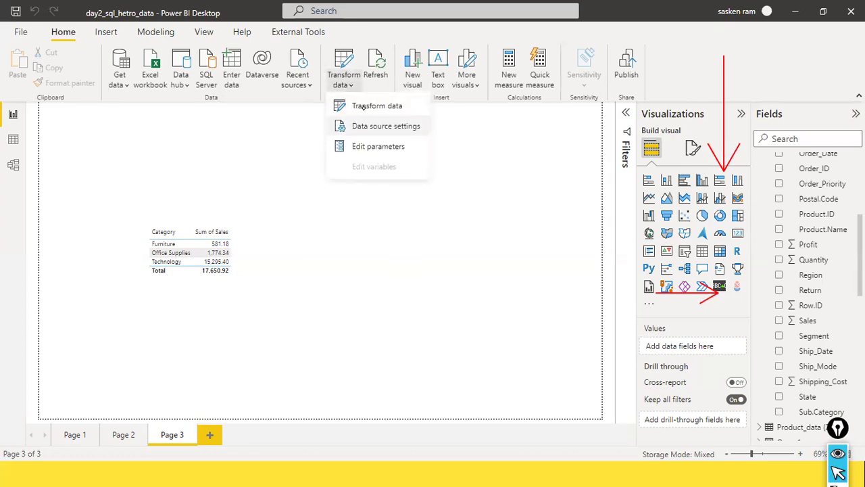
left_click(366, 111)
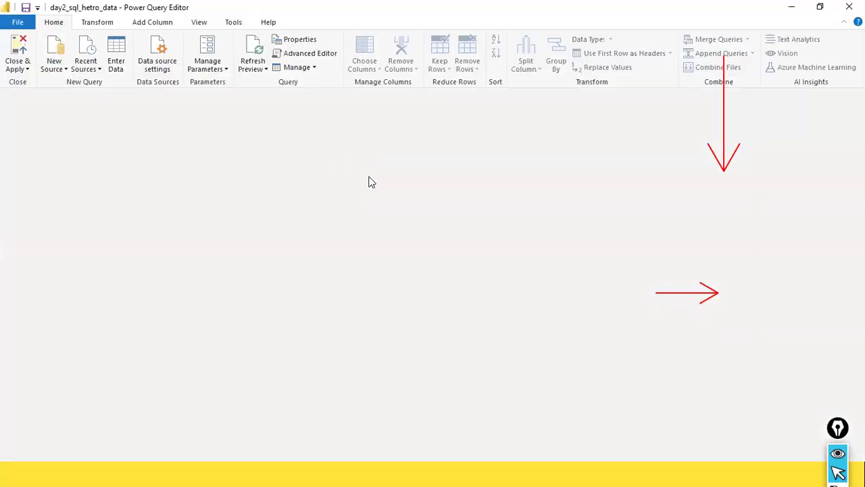
- Switch to File Explorer, check the files in the Apr subfolder of NCDailysales, and return to the parent folder
key("alt+Tab")
key("alt+Tab")
key("alt+Tab")
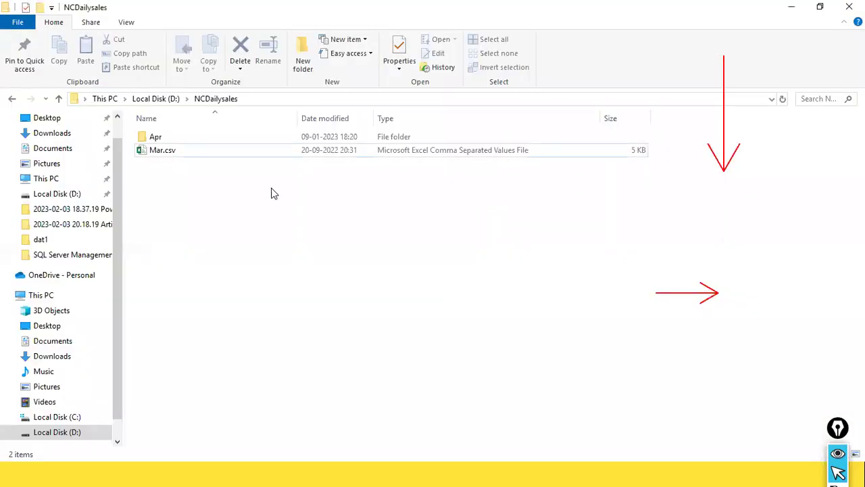
double_click(180, 138)
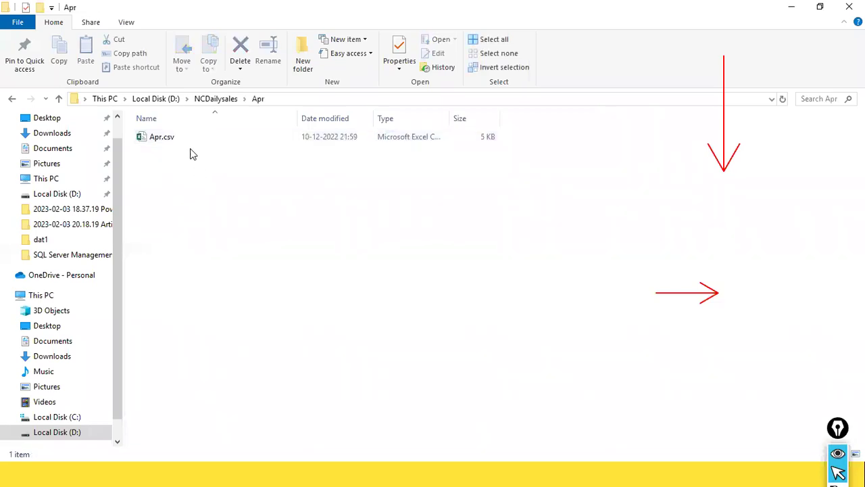
left_click(217, 106)
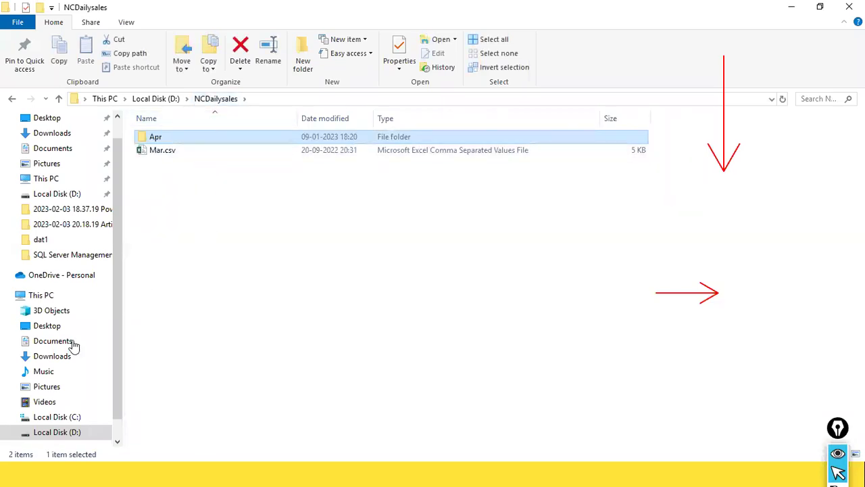
- Open the stu folder on drive D: and make a copy of Feb.csv in that same folder
left_click(59, 433)
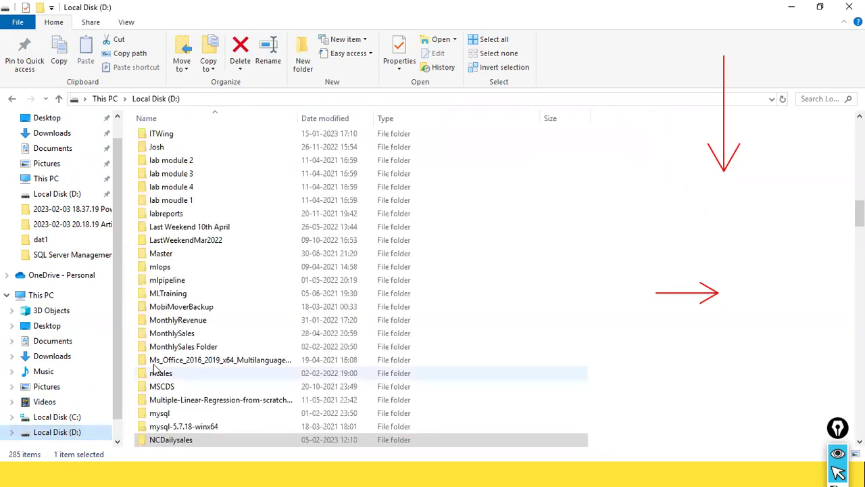
left_click(156, 362)
type("stu")
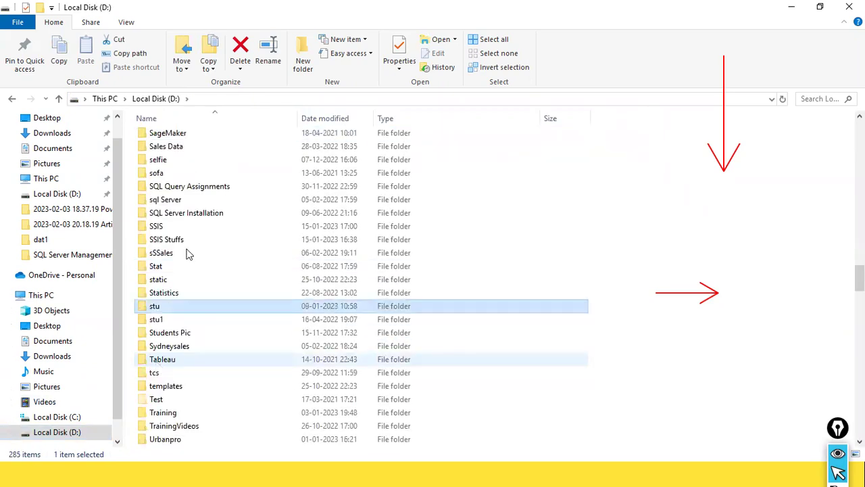
double_click(168, 305)
right_click(163, 234)
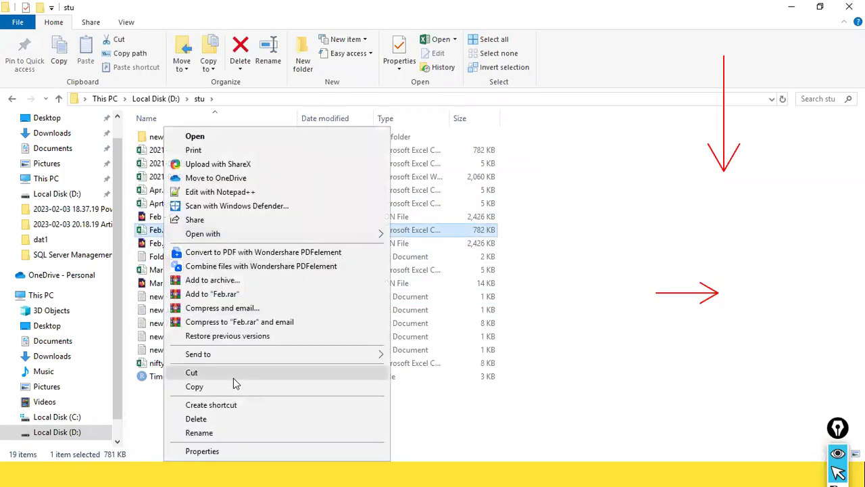
left_click(230, 386)
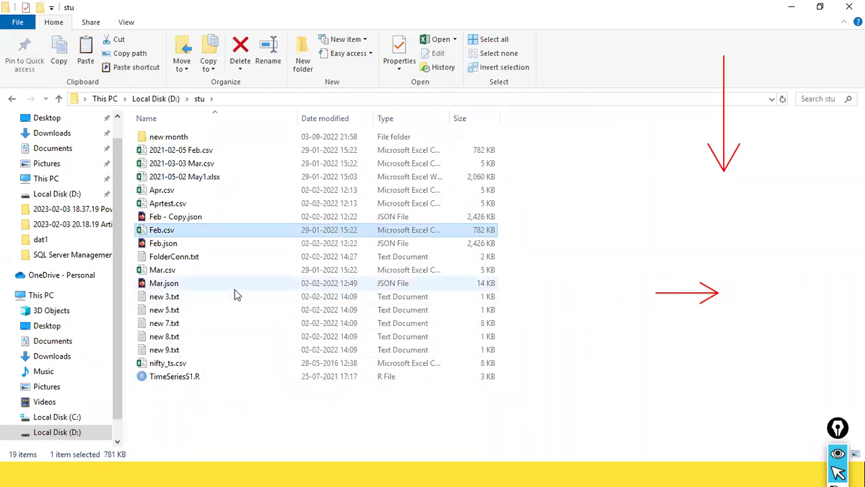
right_click(165, 232)
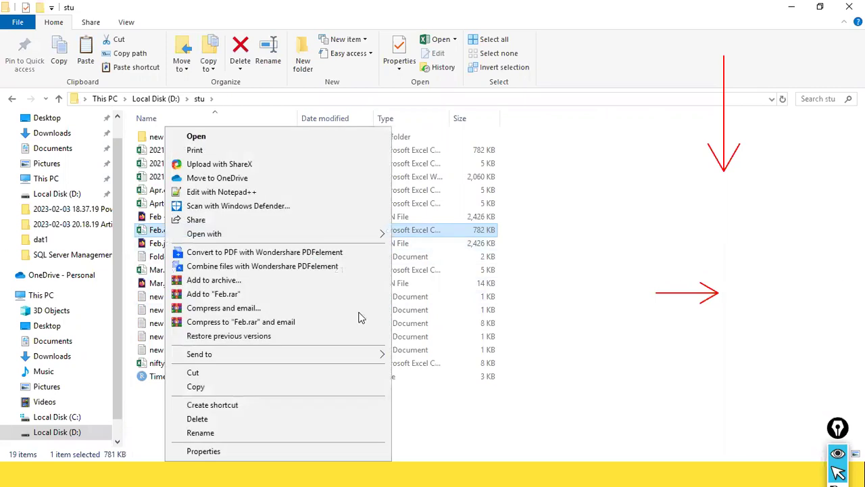
left_click(672, 348)
key("ctrl+v")
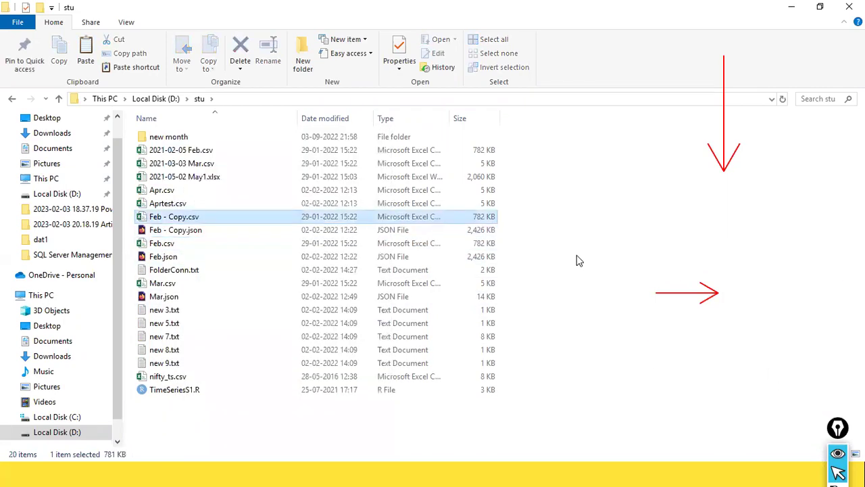
- Rename the copied Feb file in the stu folder to May.csv
right_click(195, 219)
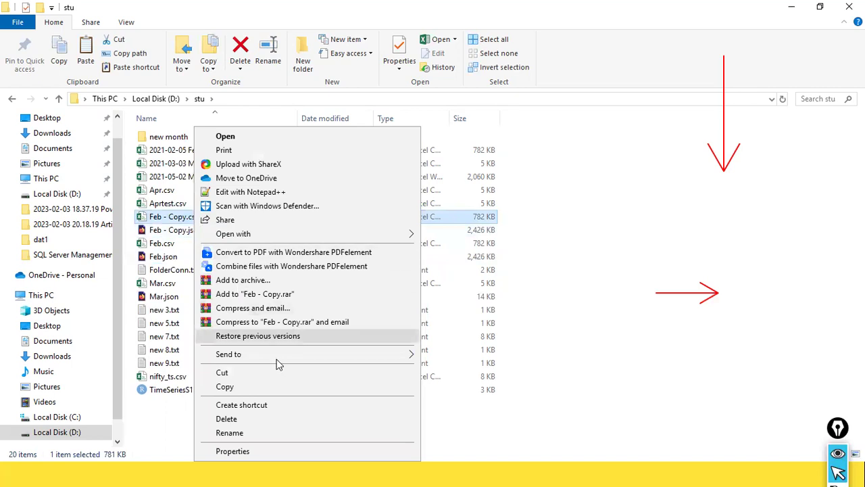
left_click(263, 433)
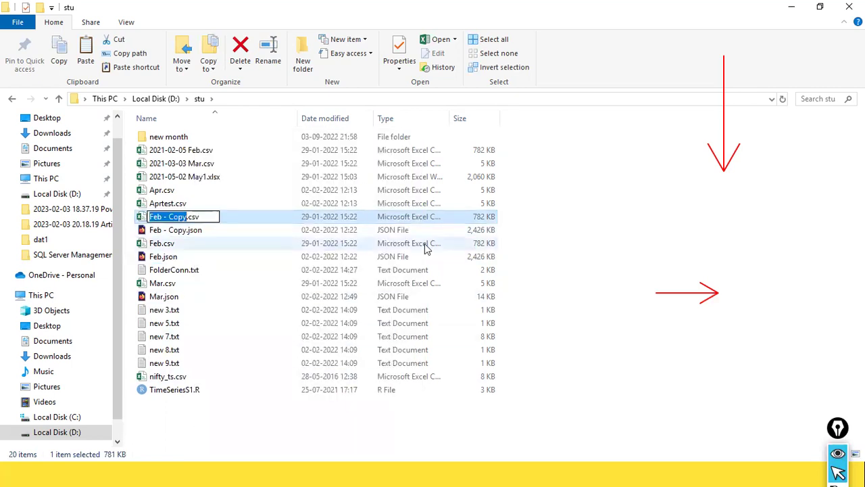
type("May")
key("Return")
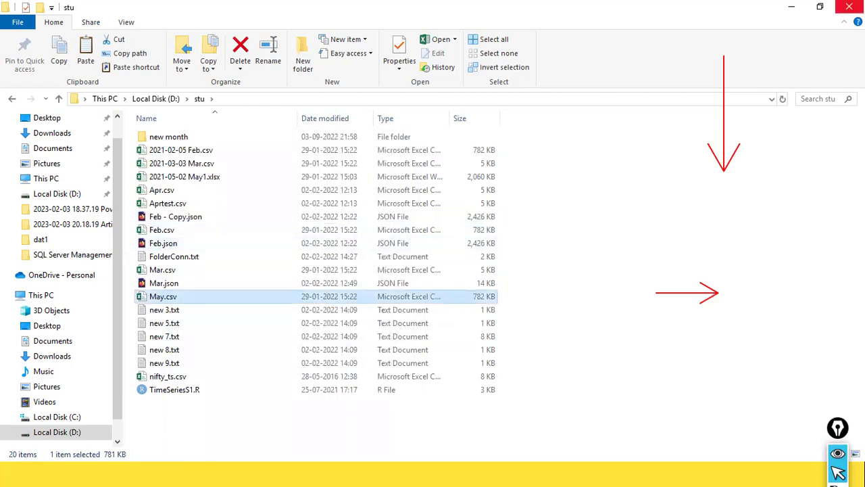
key("alt+Tab")
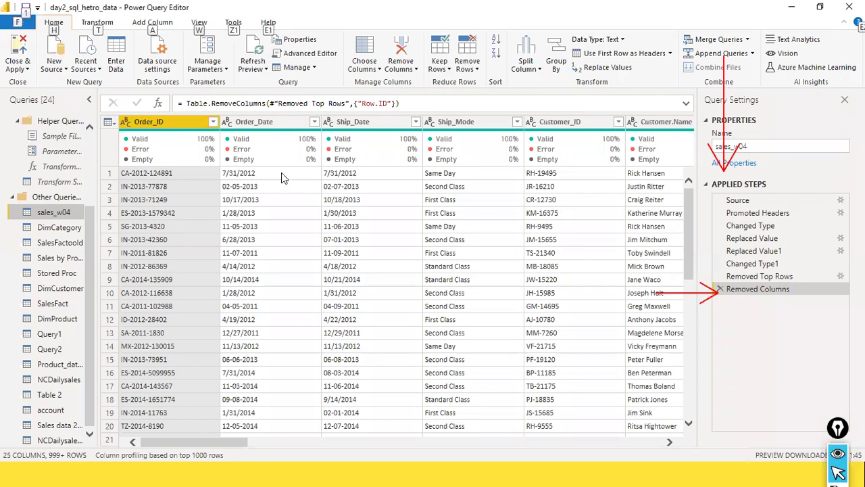
key("alt+Tab")
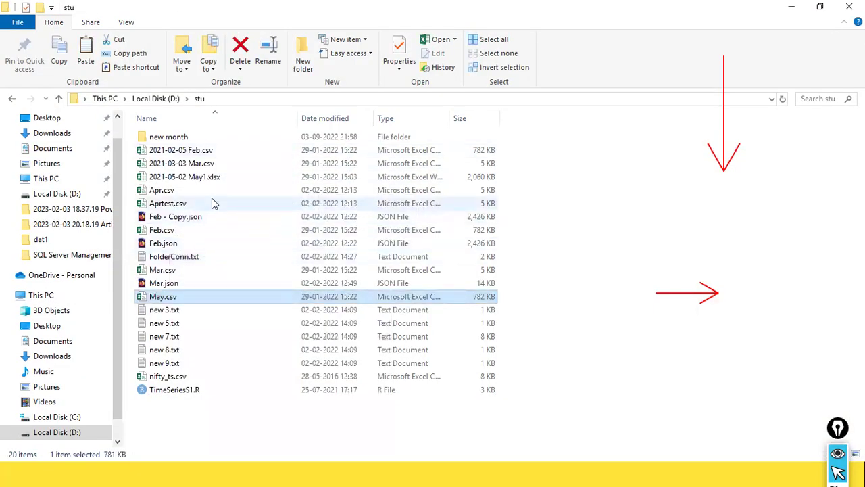
key("alt+Tab")
key("Tab")
left_click(211, 204)
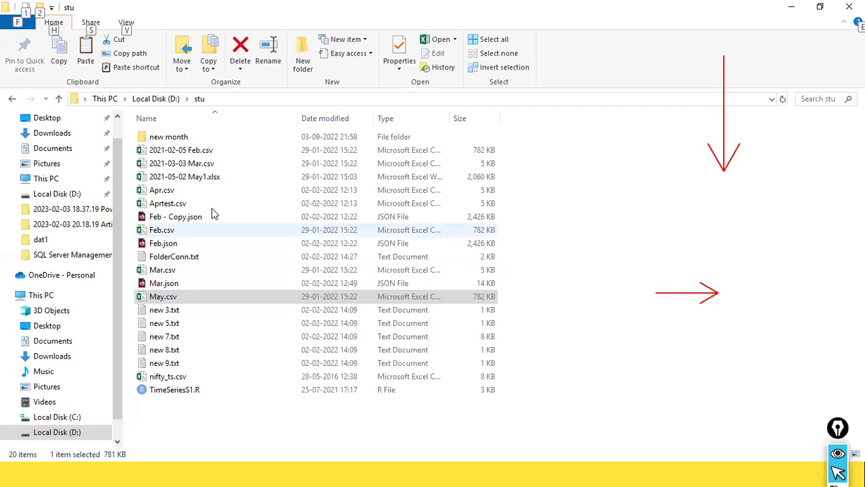
- Go to D:\NCDailysales, check the files in its Apr subfolder, and return to the parent folder
left_click(150, 99)
left_click(178, 255)
type("nc")
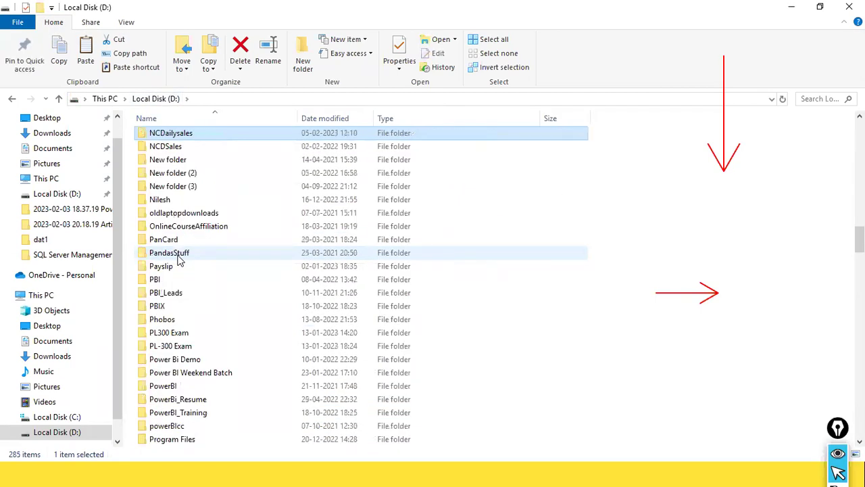
key("Return")
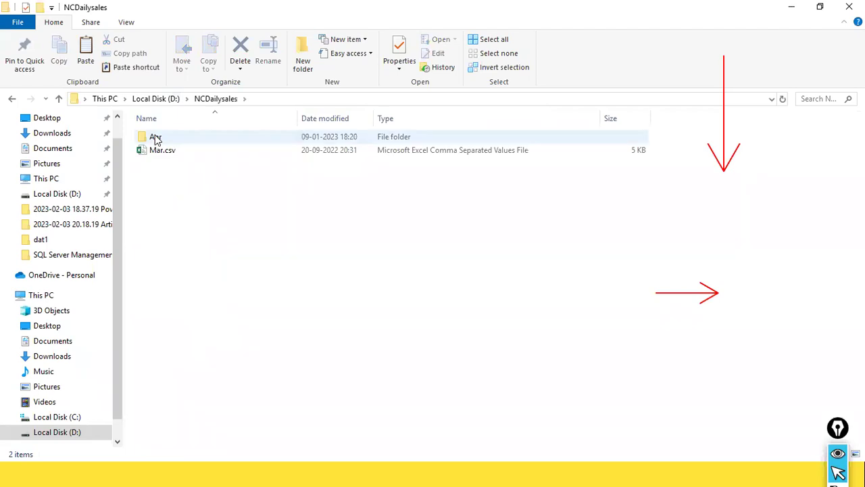
left_click(156, 139)
double_click(161, 142)
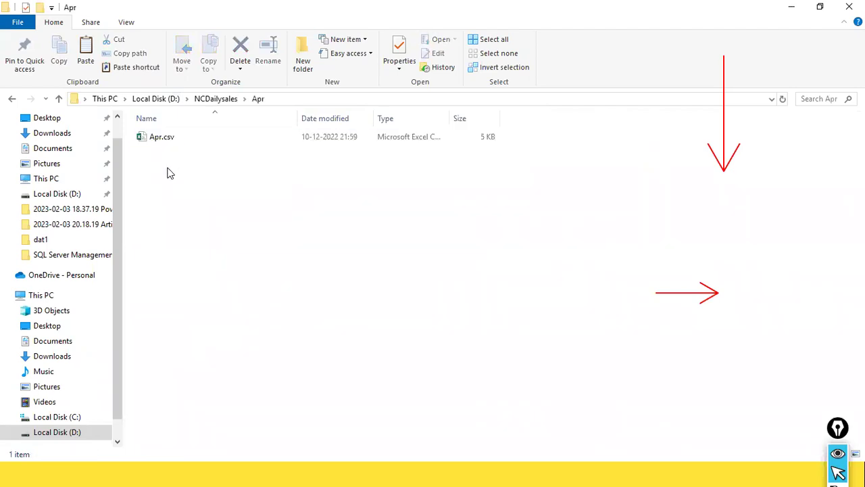
left_click(228, 101)
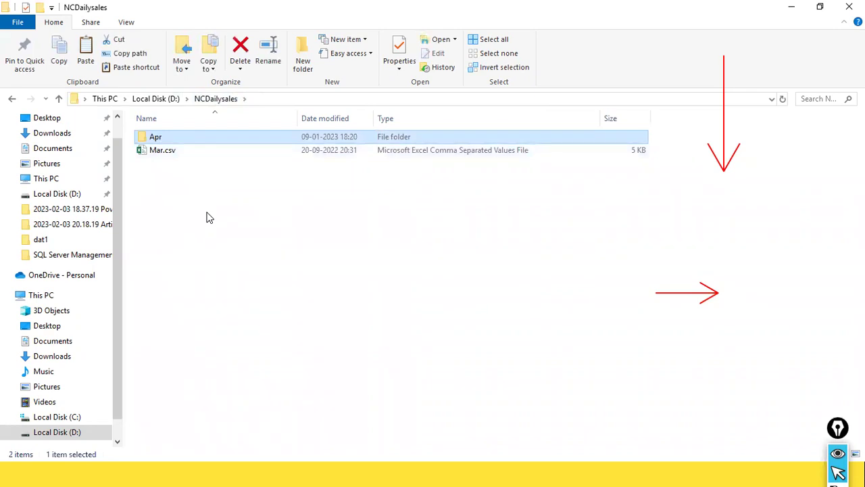
- Switch to Power BI Desktop and open the Power Query Editor to transform the report's data
key("alt+Tab")
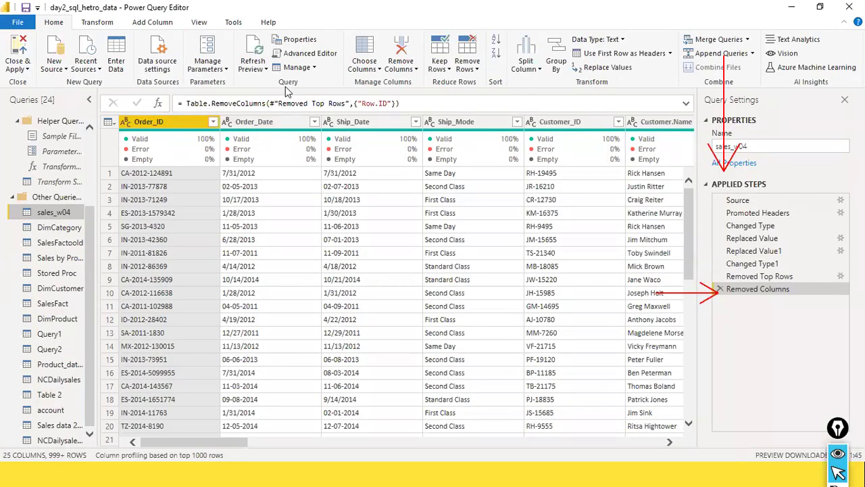
key("alt+Tab")
key("alt+Tab")
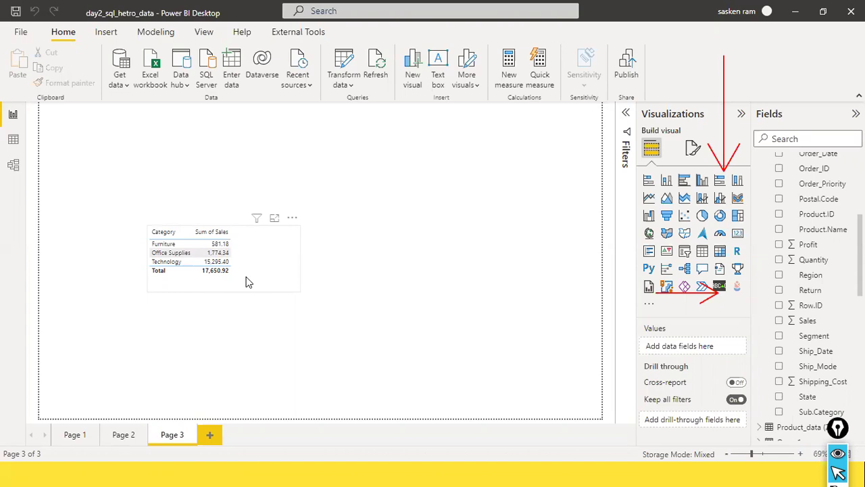
left_click(348, 87)
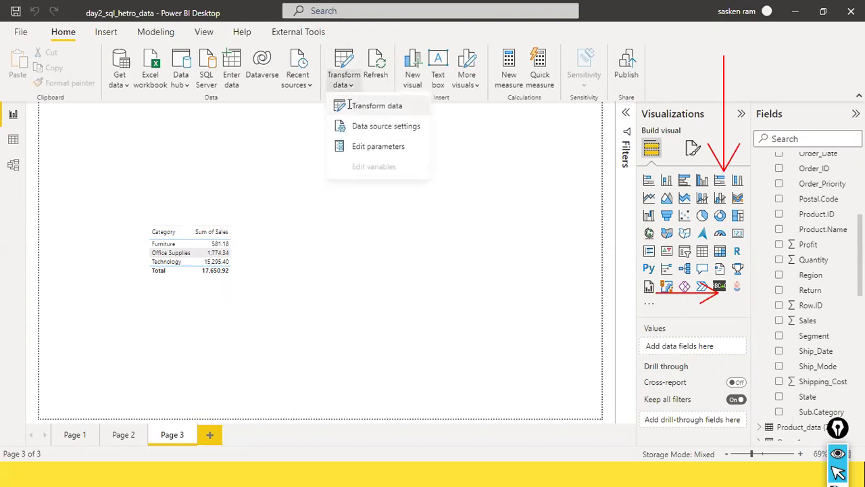
left_click(349, 106)
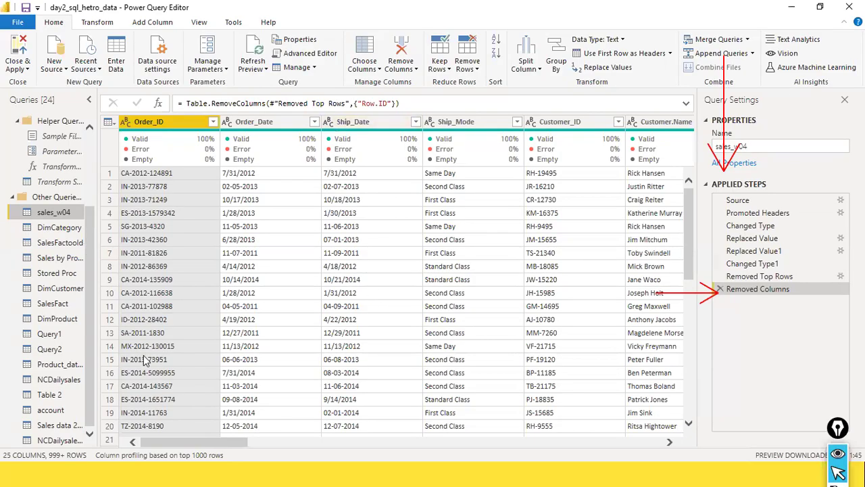
- Remove the Row.ID column from the NCDailysales (2) query
left_click_drag(174, 439, 624, 452)
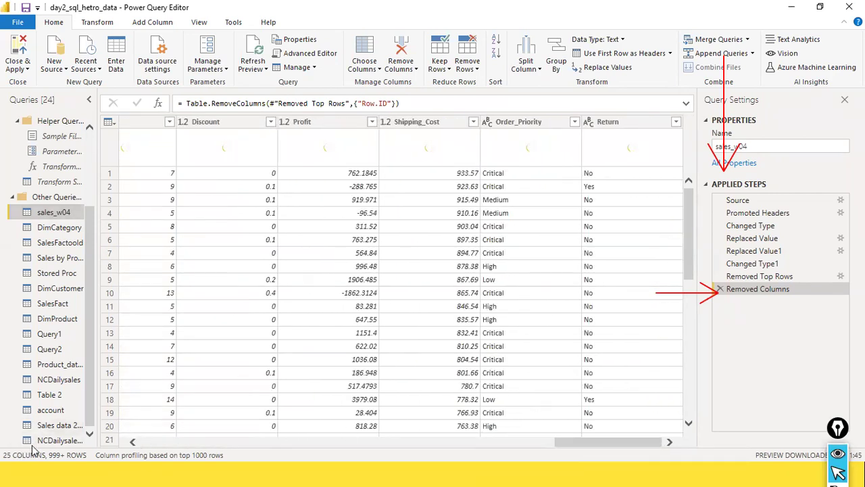
left_click(59, 440)
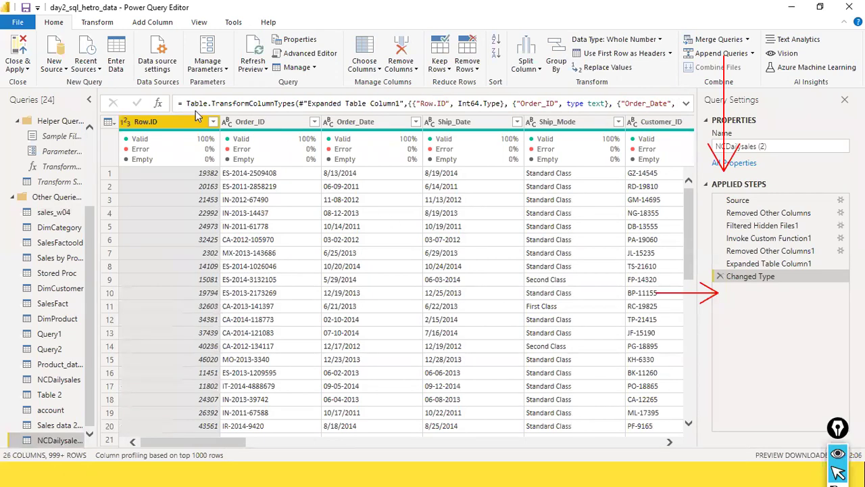
right_click(149, 123)
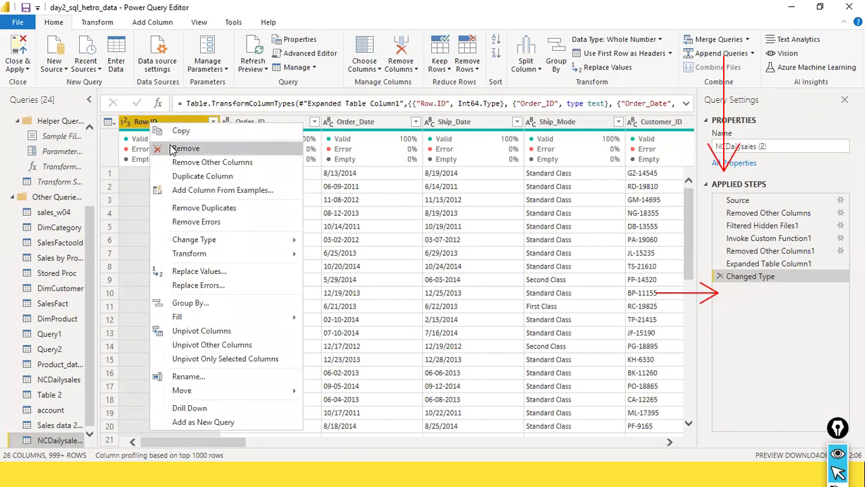
left_click(170, 149)
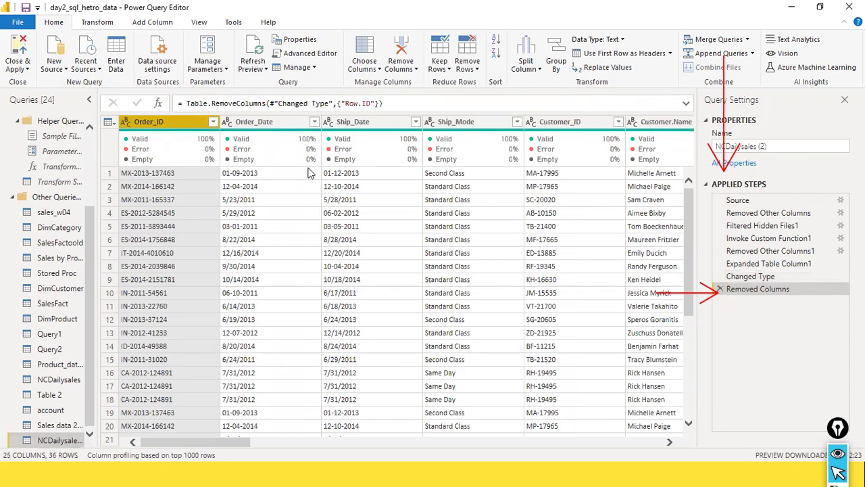
mouse_move(191, 137)
mouse_move(135, 138)
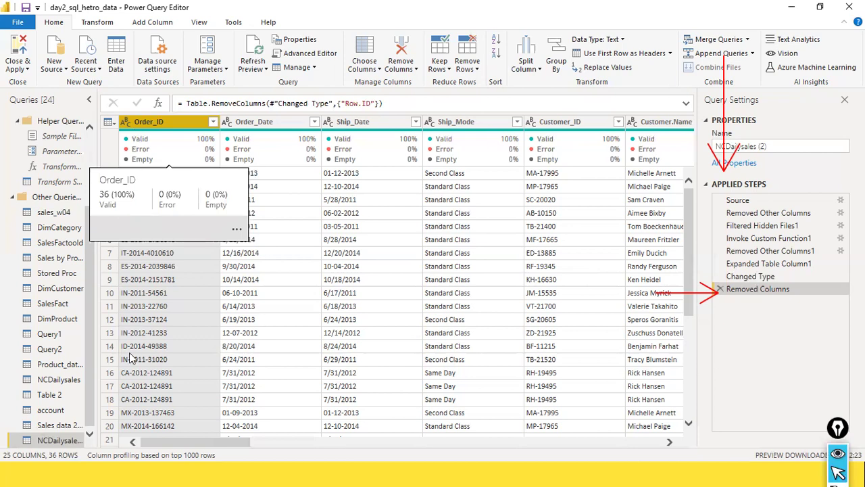
left_click_drag(170, 442, 187, 426)
right_click(207, 124)
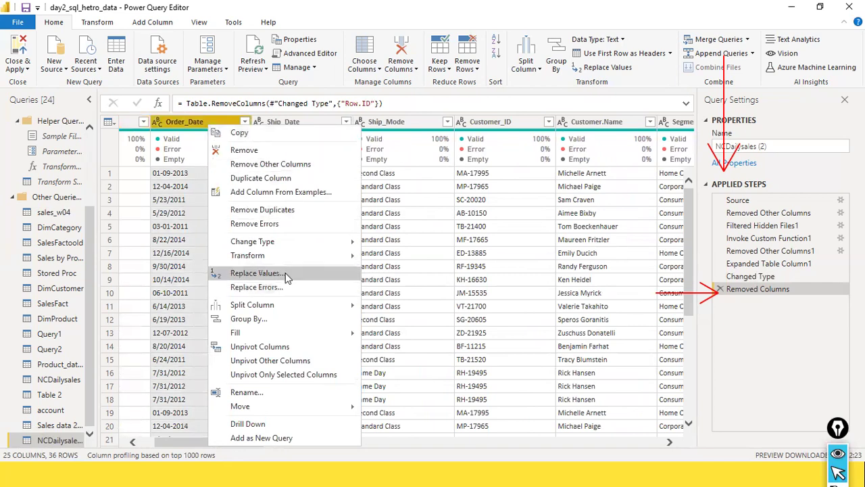
left_click(285, 272)
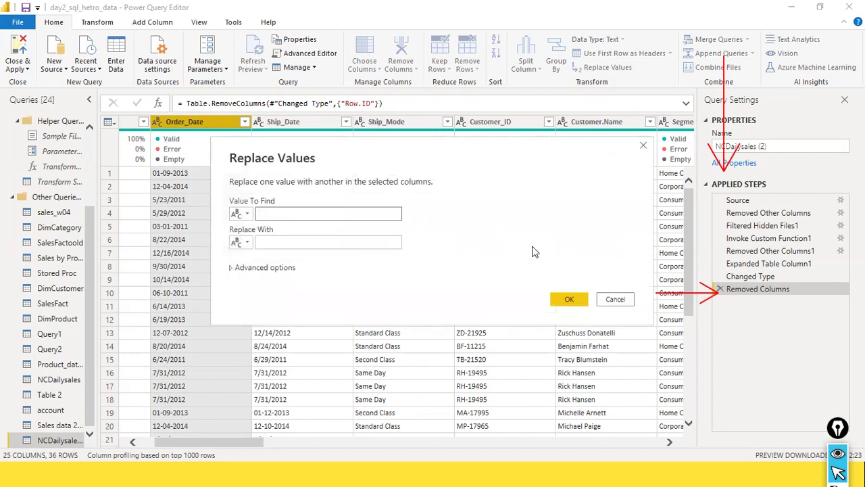
left_click(616, 300)
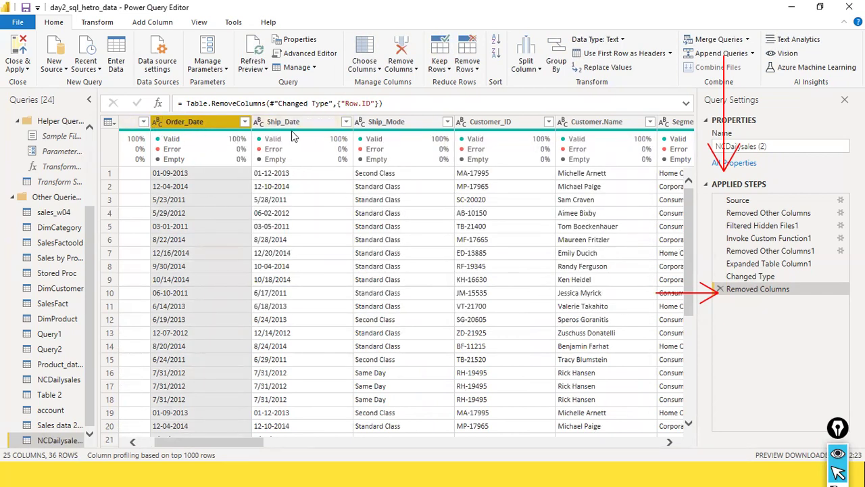
- Check the data types available for the Order_Date column without changing its type
left_click(159, 124)
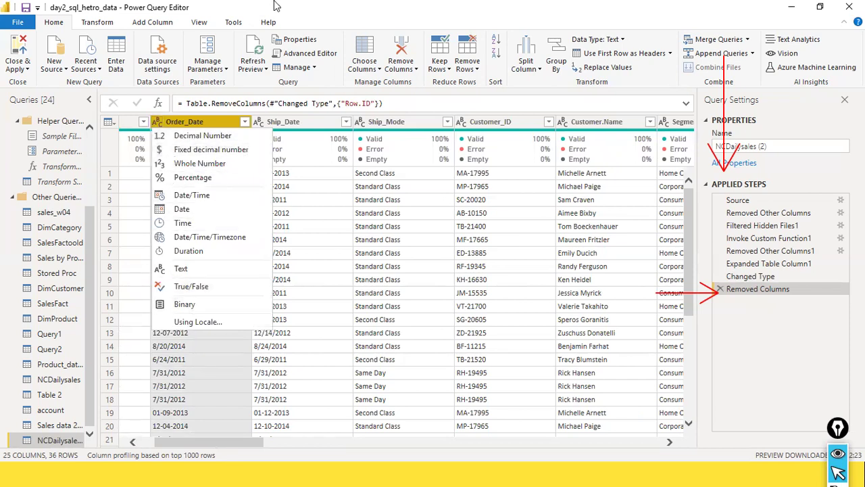
left_click(249, 54)
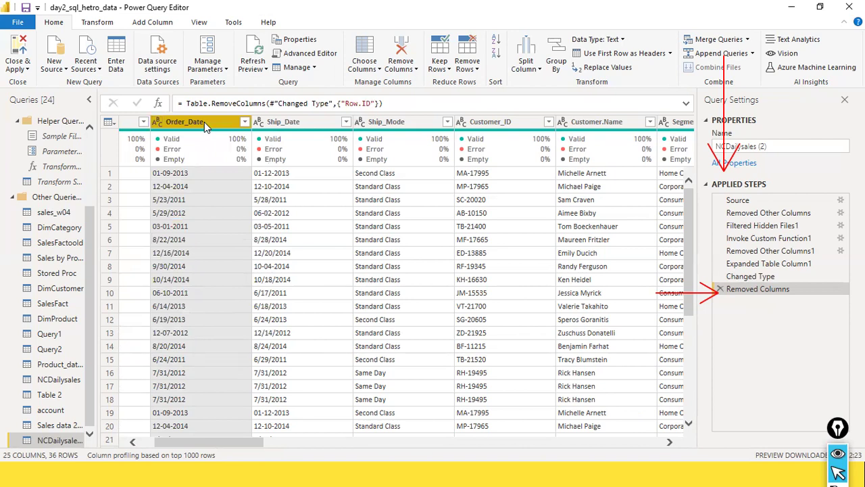
left_click(157, 128)
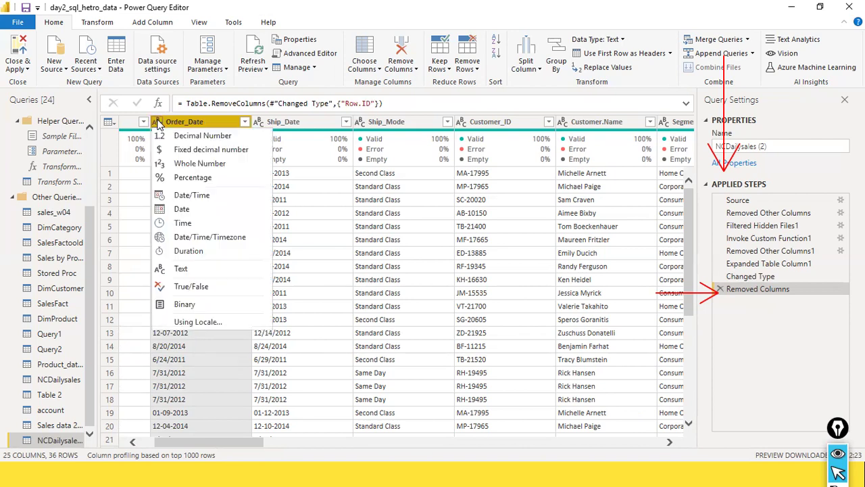
left_click(286, 18)
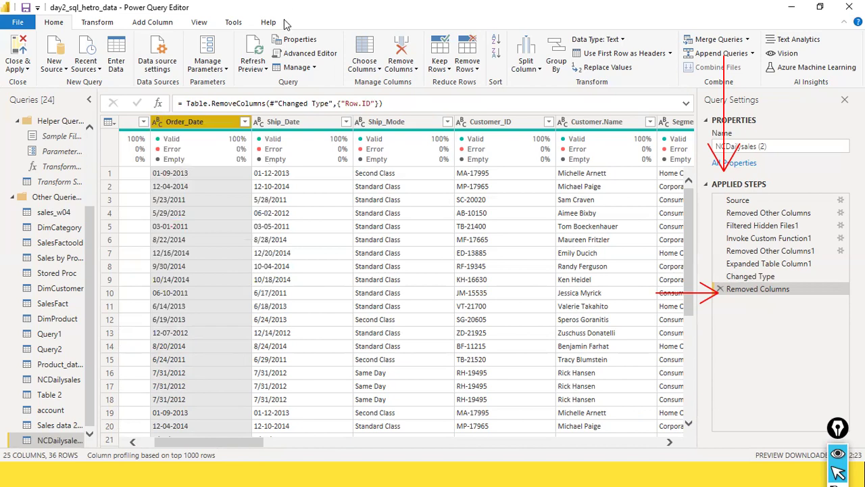
- Replace every "-" with "/" in the Order_Date column of the NCDailysales (2) query
scroll(183, 196, "down", 3)
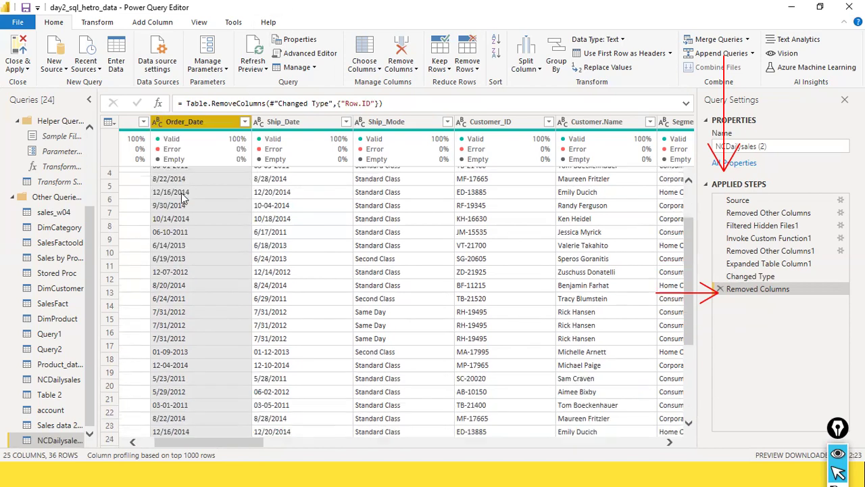
scroll(184, 196, "up", 3)
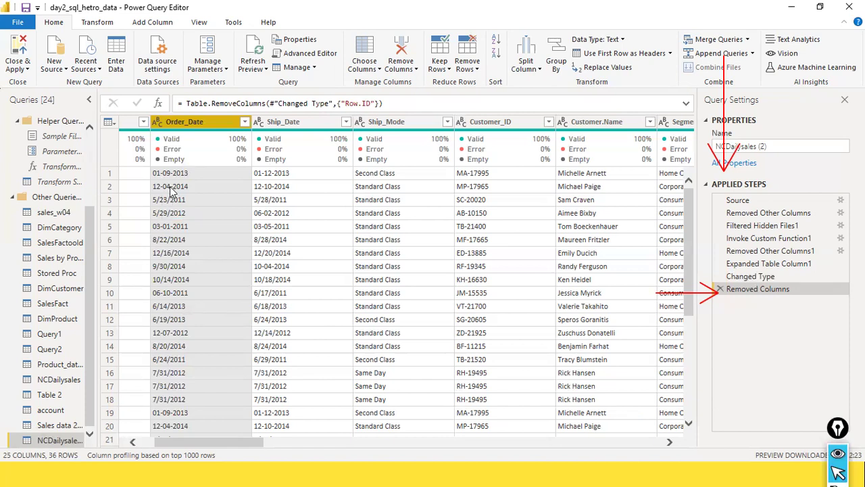
right_click(199, 123)
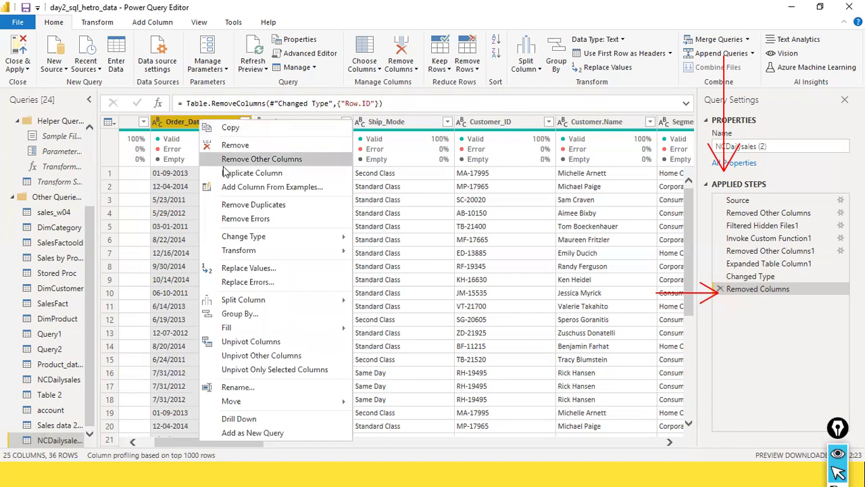
left_click(249, 267)
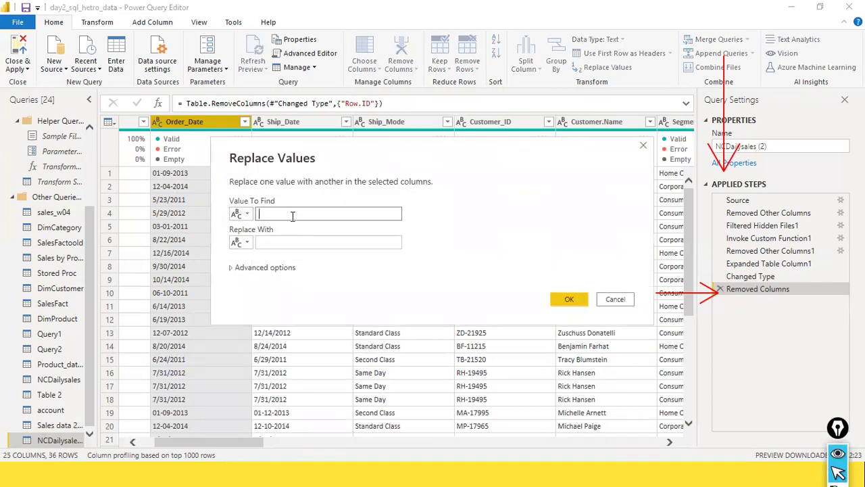
type("-")
left_click(283, 242)
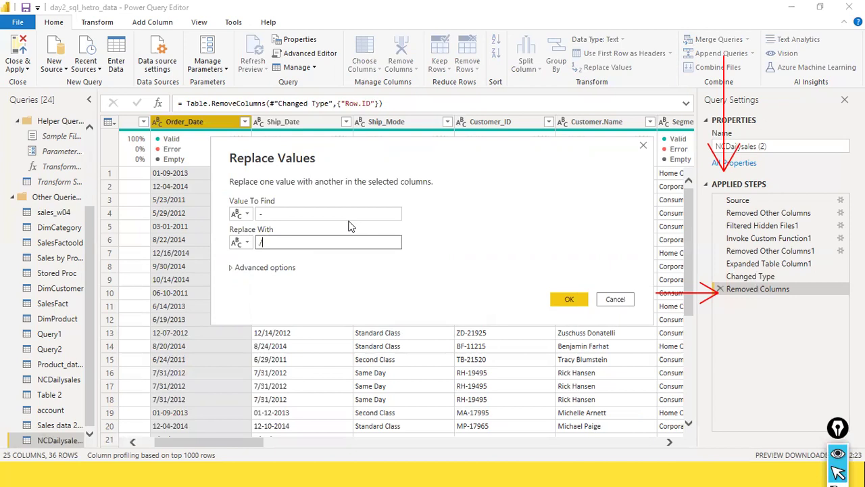
left_click(563, 298)
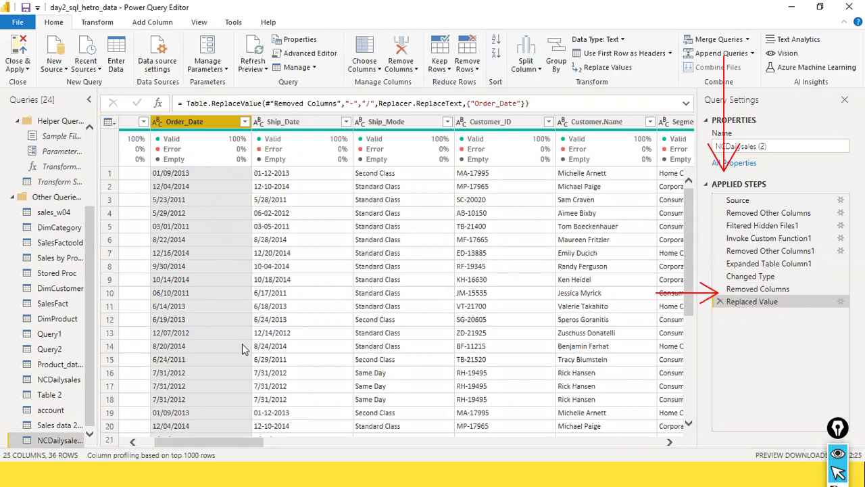
- Convert the Order_Date column to the Date type using the English (United States) locale
left_click(156, 122)
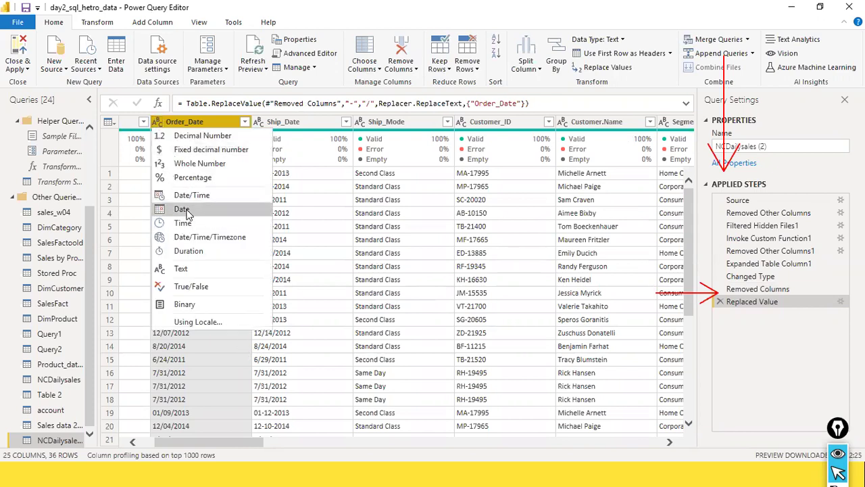
left_click(198, 321)
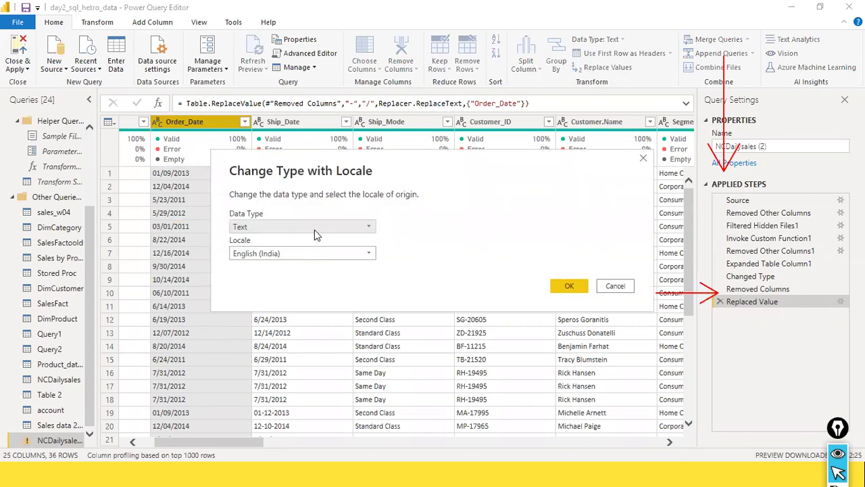
left_click(314, 228)
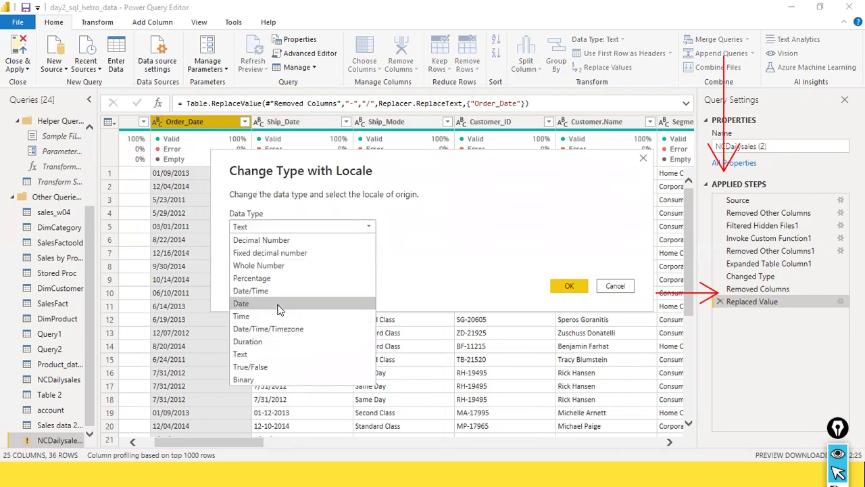
left_click(277, 306)
left_click(369, 252)
scroll(340, 308, "down", 5)
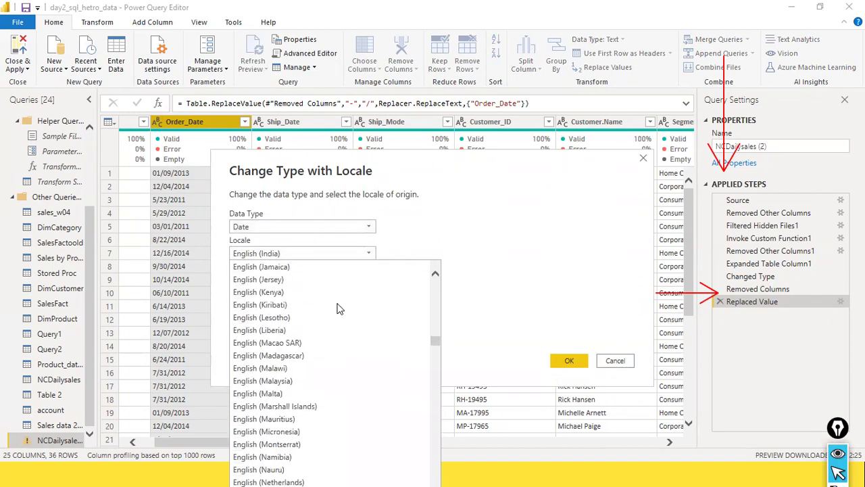
scroll(338, 310, "down", 9)
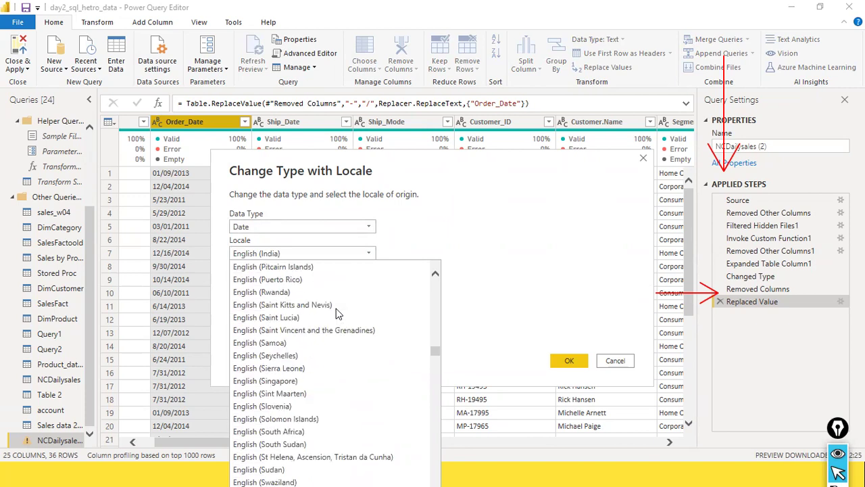
scroll(336, 309, "down", 2)
scroll(336, 308, "down", 4)
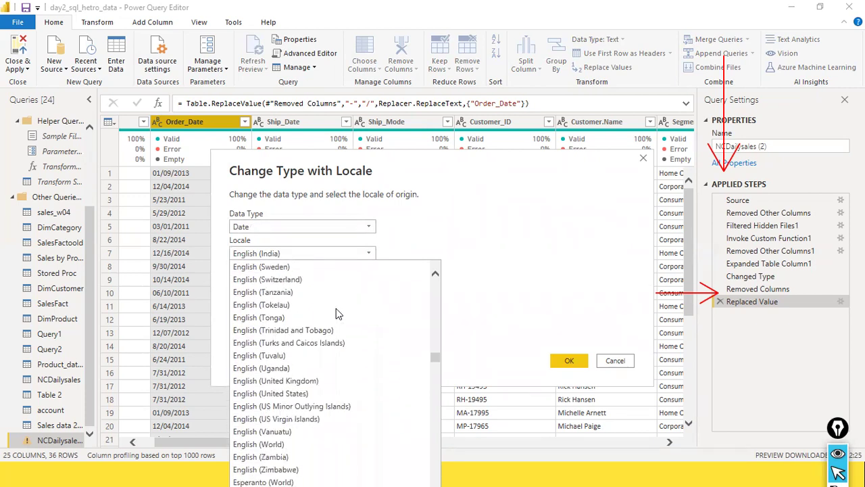
left_click(310, 392)
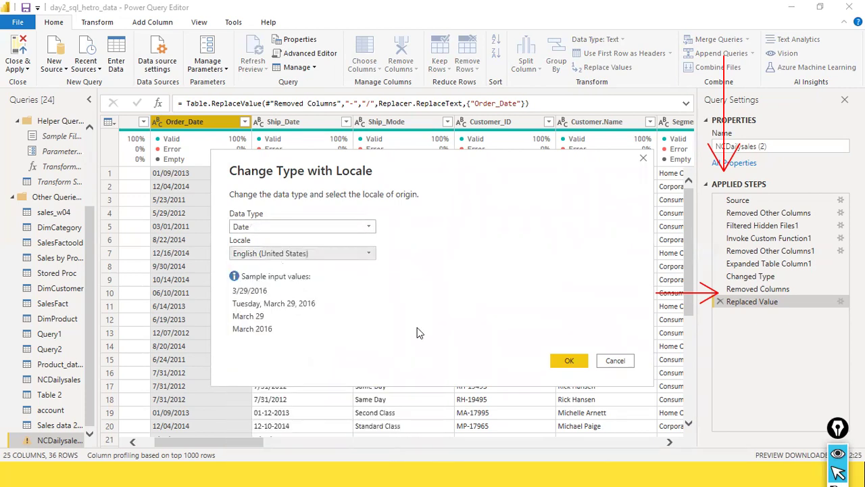
left_click(573, 365)
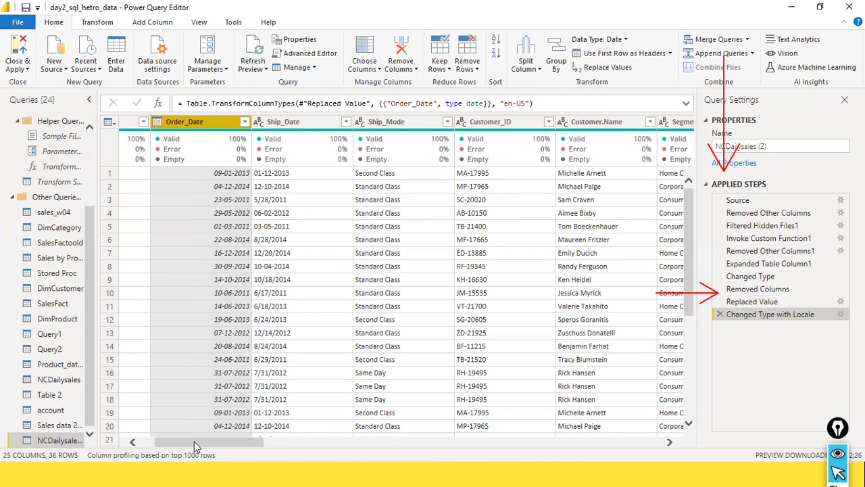
- Review the formulas of the Removed Columns, Replaced Value and Changed Type with Locale applied steps in turn
left_click_drag(194, 441, 138, 439)
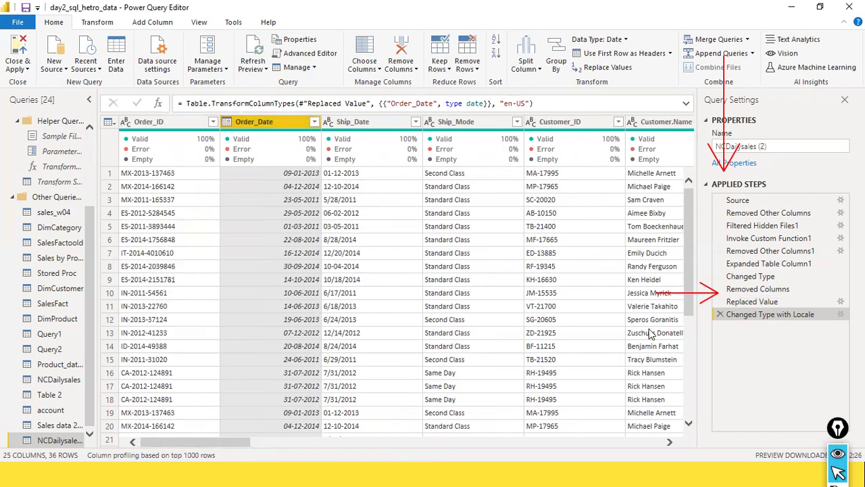
left_click(153, 124)
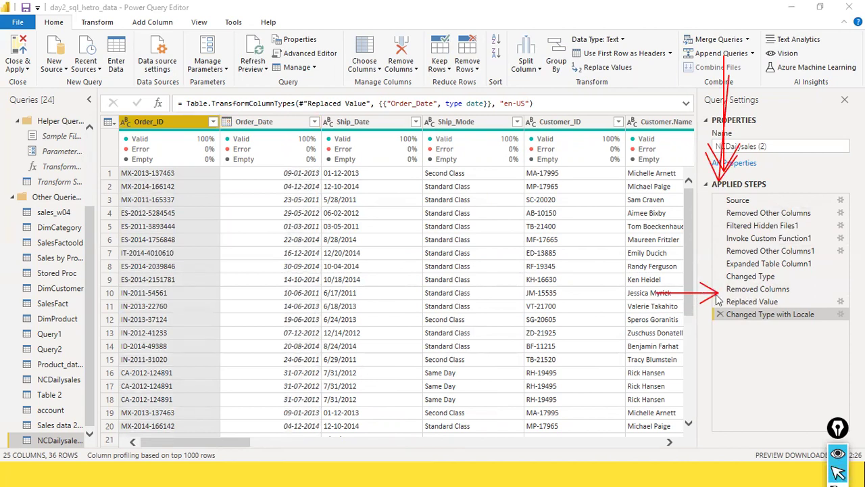
left_click(760, 289)
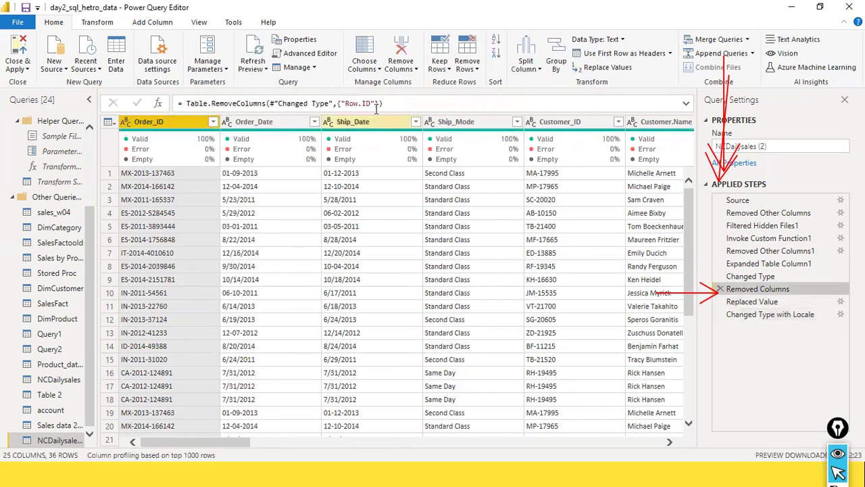
left_click(747, 305)
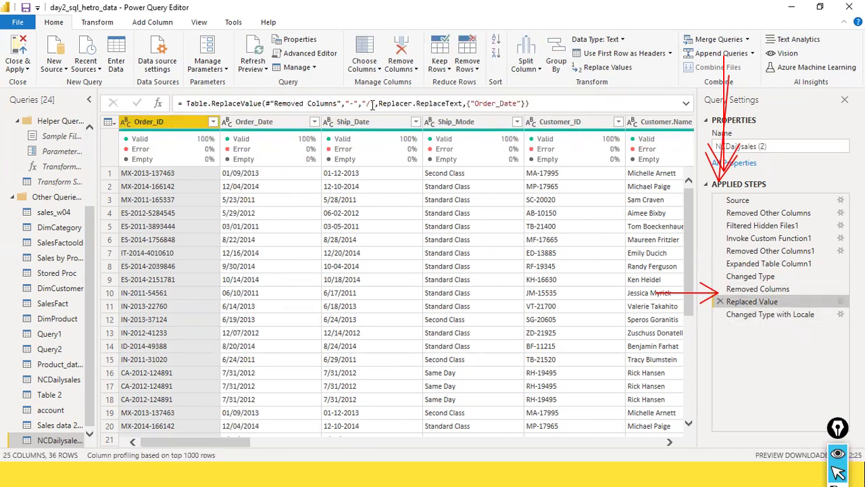
left_click(755, 319)
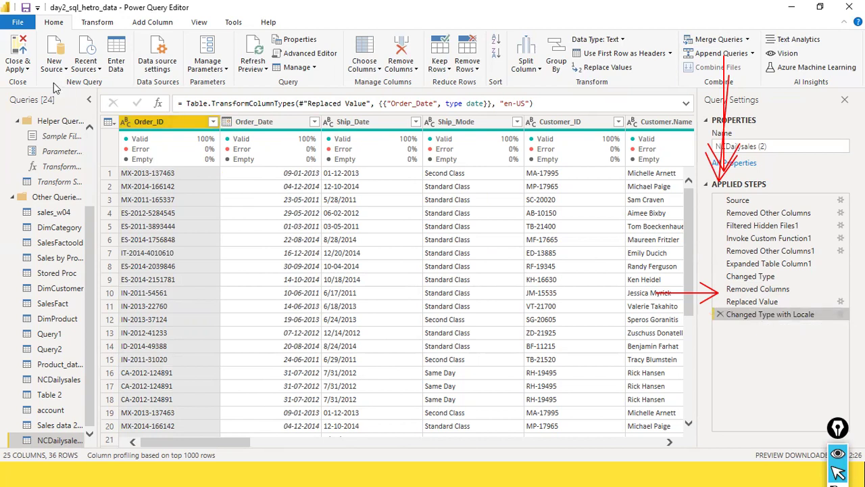
- Close the Power Query Editor and apply the query changes to the report
left_click(25, 68)
left_click(34, 97)
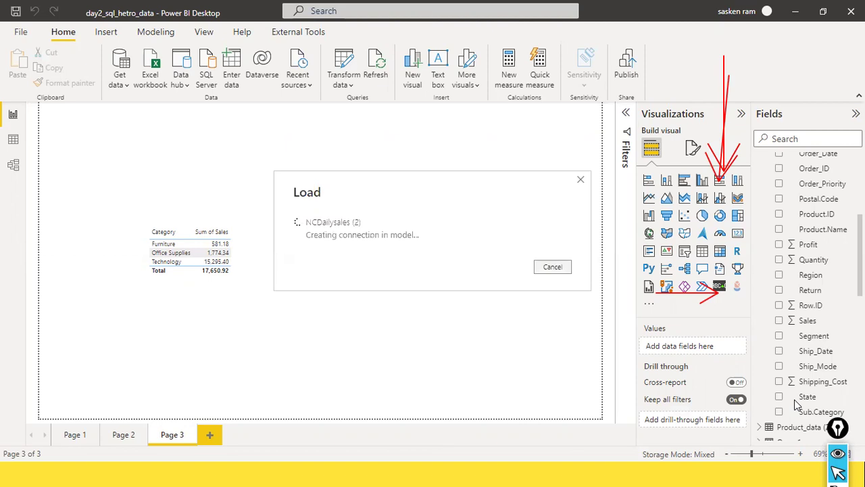
- Switch to File Explorer and copy the May.csv file from the D:\stu folder
key("alt+Tab")
key("alt+Tab")
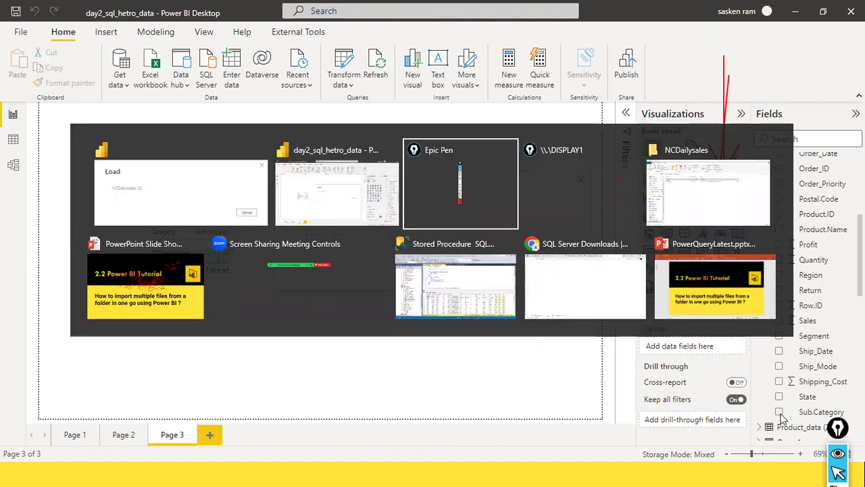
key("alt+Tab")
key("alt+Tab")
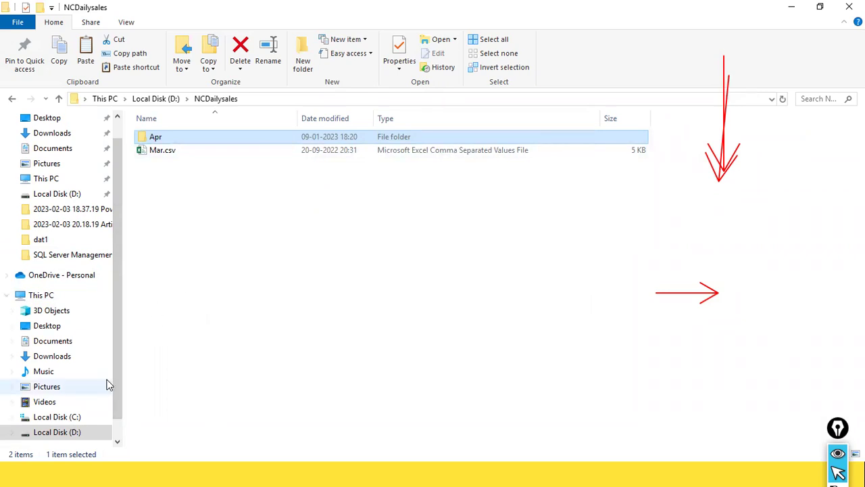
left_click(68, 432)
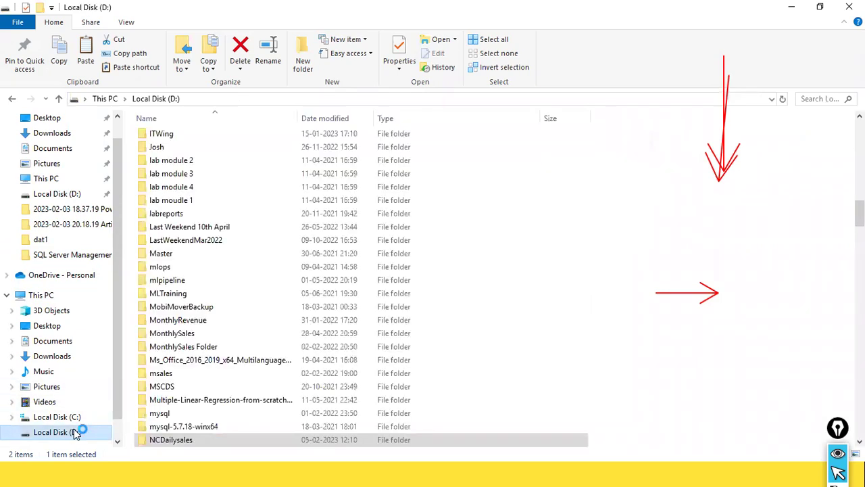
left_click(175, 323)
type("stu")
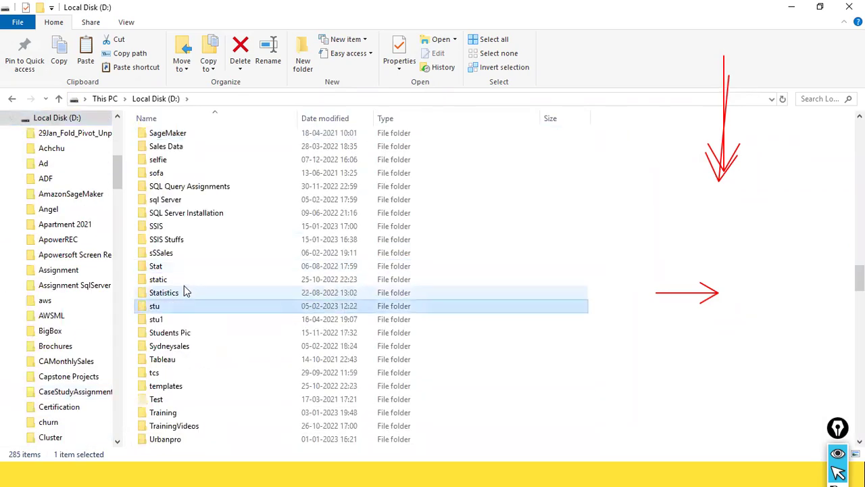
double_click(172, 308)
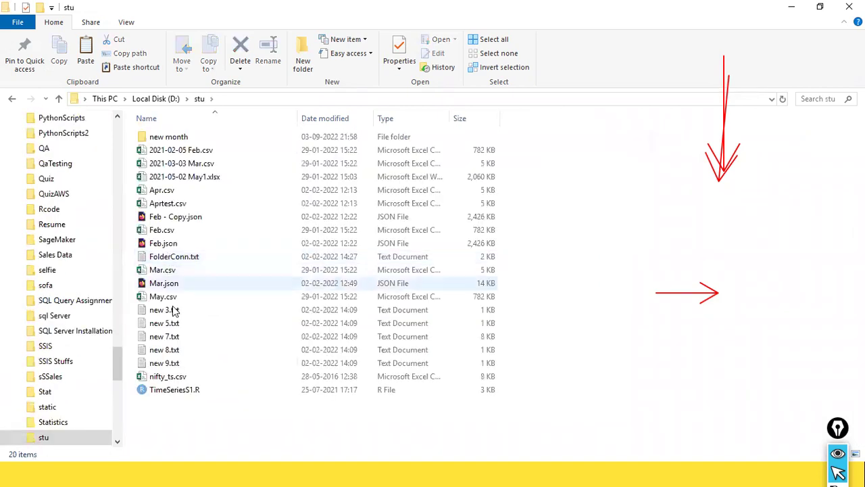
right_click(169, 297)
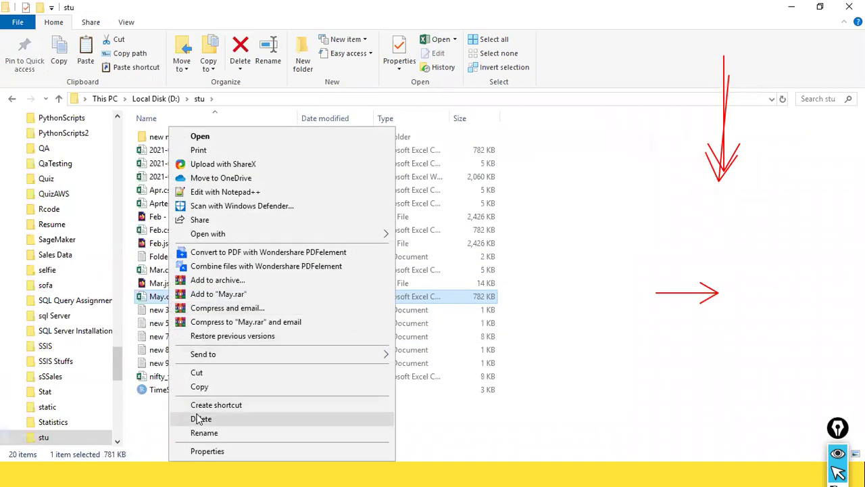
left_click(210, 390)
- Paste the copied May.csv file into the D:\NCDailysales folder
left_click(32, 443)
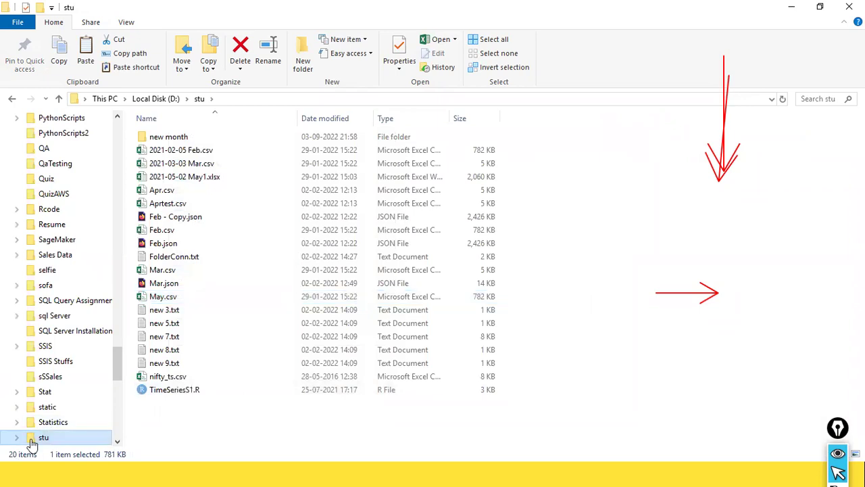
left_click(158, 99)
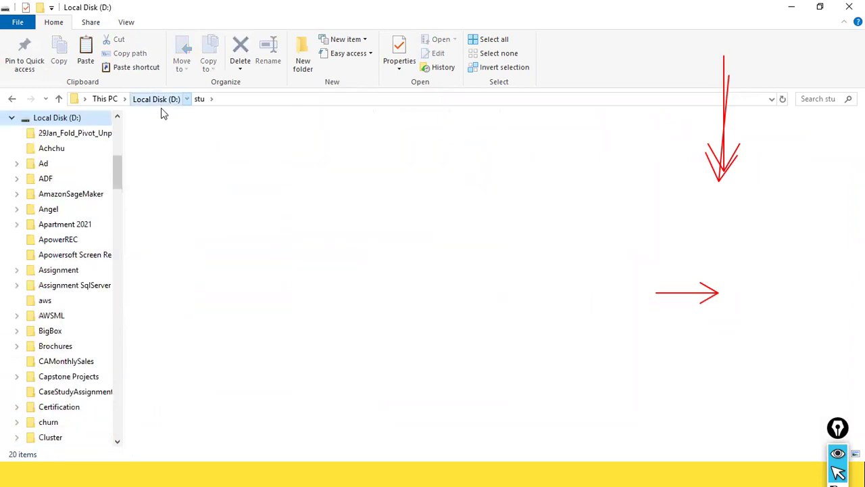
left_click(200, 229)
type("nc")
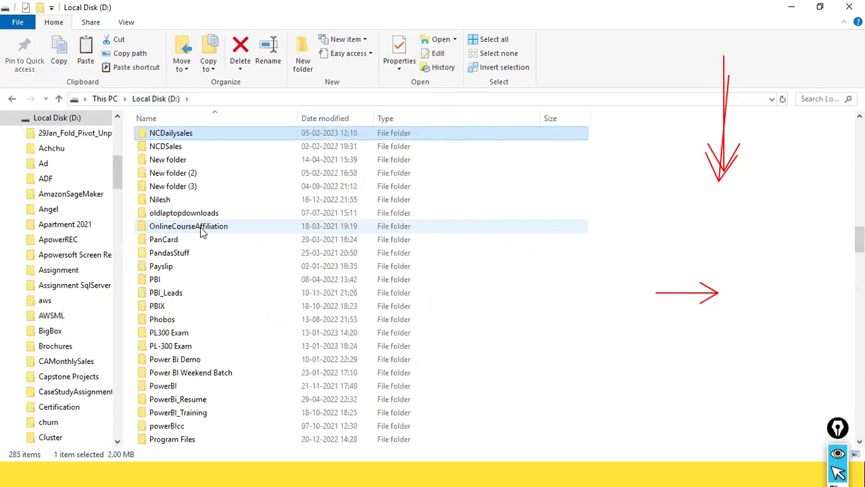
key("Return")
key("ctrl+v")
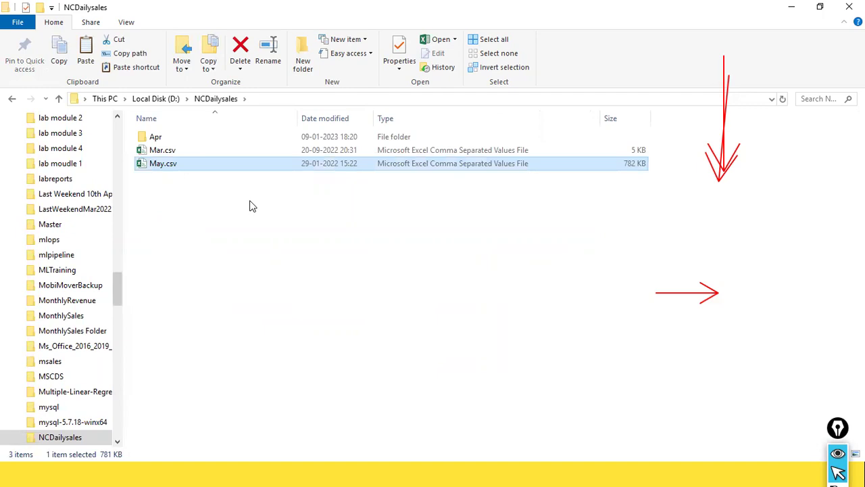
- Return to Power BI Desktop and refresh the report data to bring the added May.csv into the category sales table
key("alt+Tab")
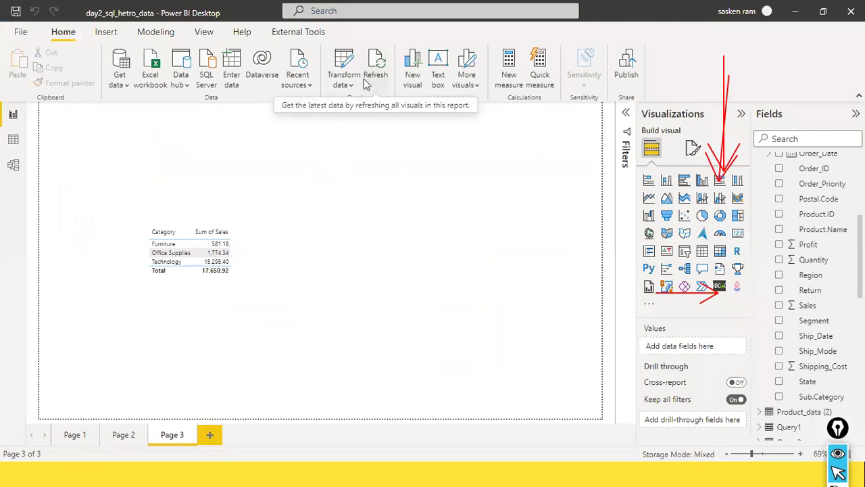
key("alt+Tab")
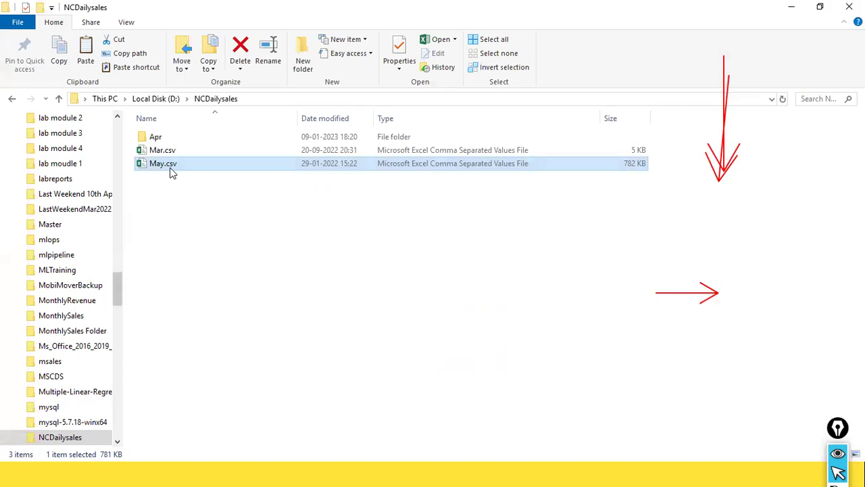
key("alt+Tab")
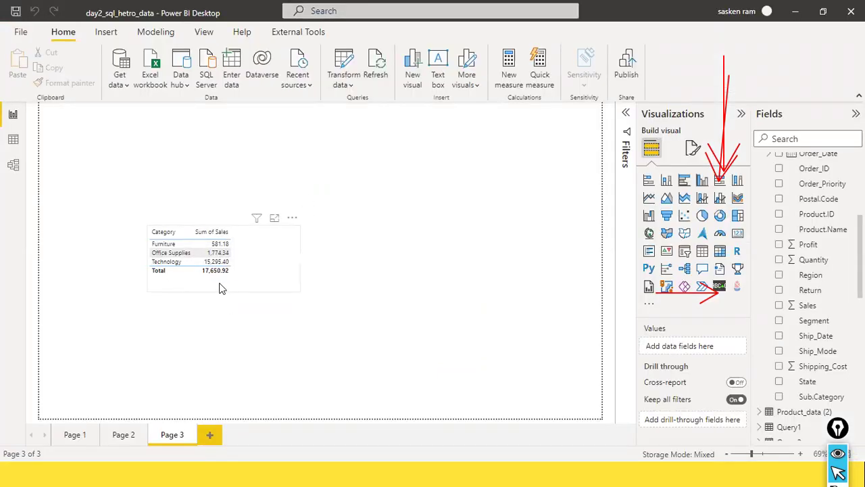
left_click(373, 75)
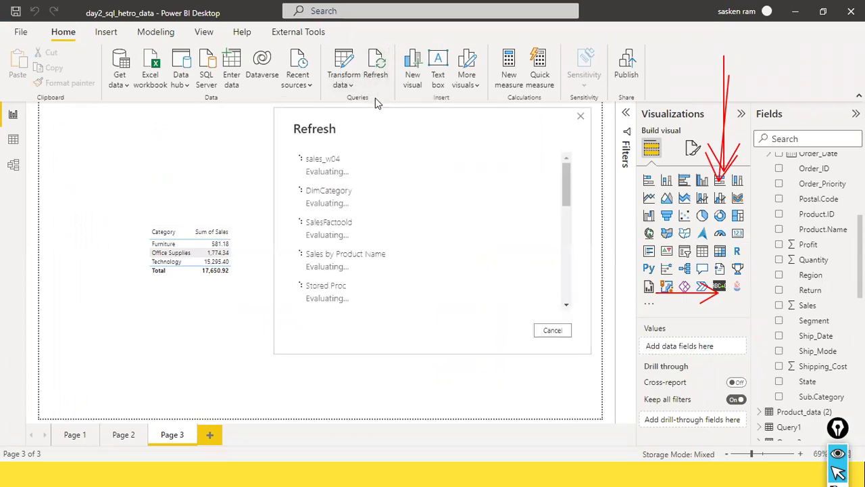
scroll(394, 216, "down", 3)
scroll(393, 212, "down", 3)
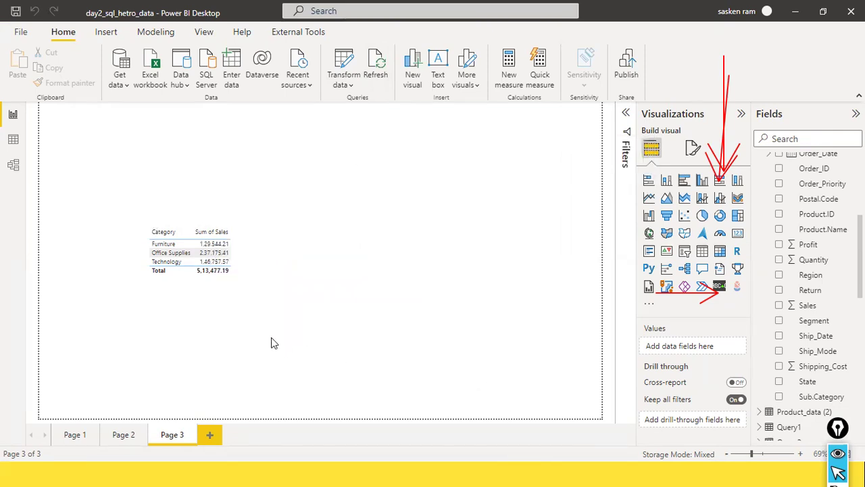
- Draw an annotation arrow pointing at the Sum of Sales total in the category sales table
left_click_drag(185, 362, 208, 280)
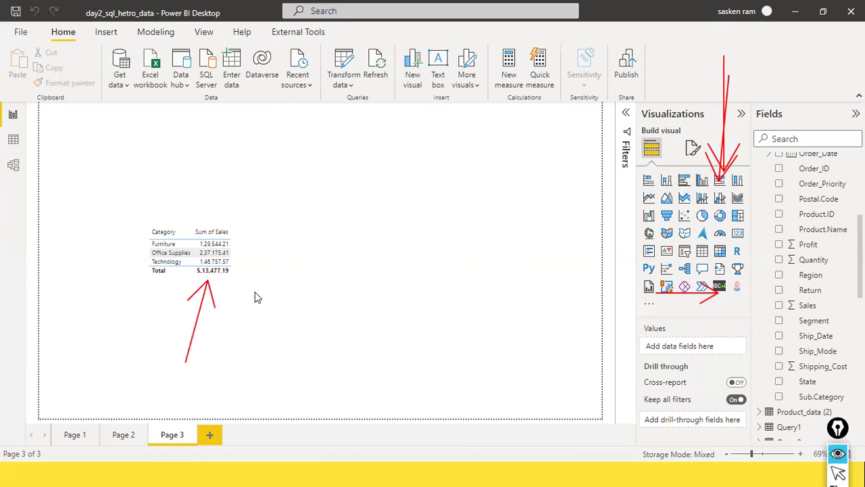
key("Escape")
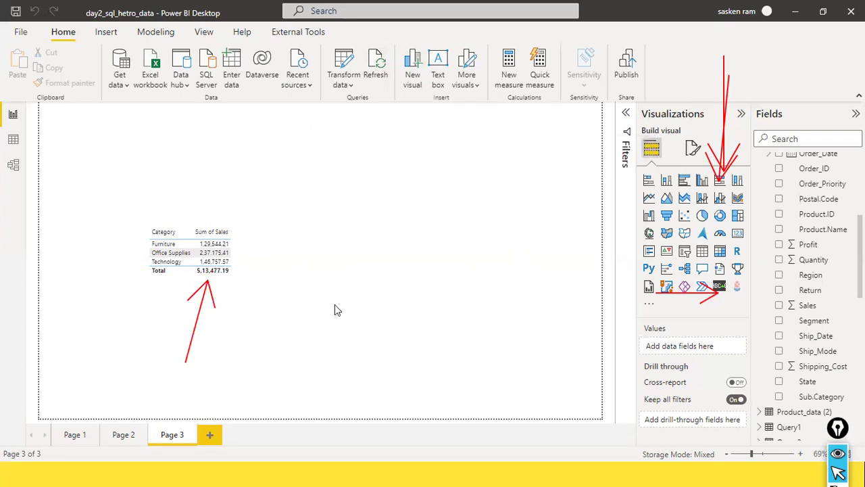
- Switch to File Explorer and open May.csv from the NCDailysales folder in Excel 2016 to inspect its columns
key("alt+Tab")
key("alt+Tab")
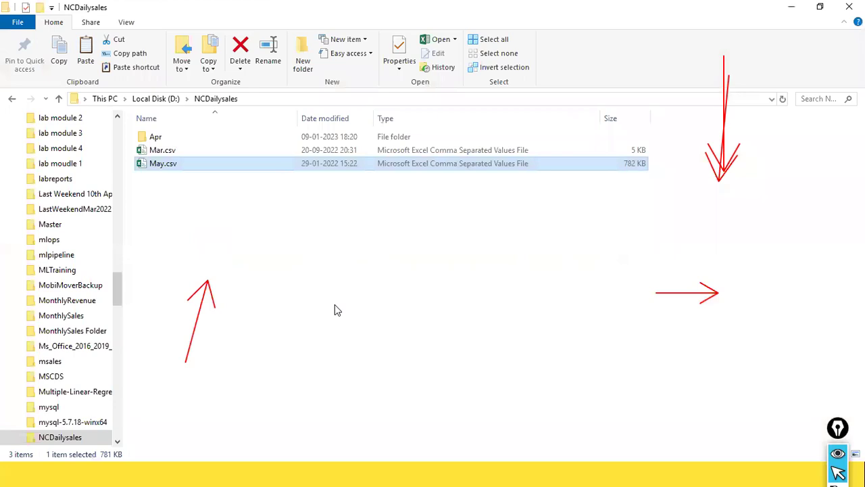
right_click(158, 167)
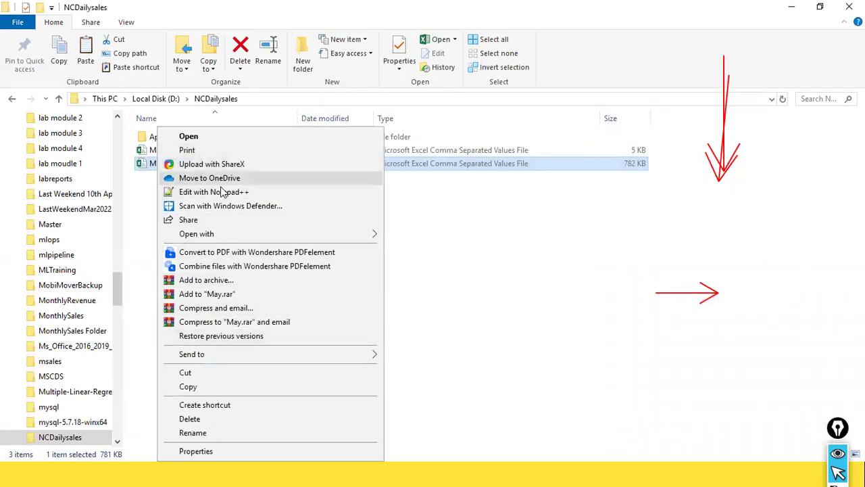
mouse_move(338, 236)
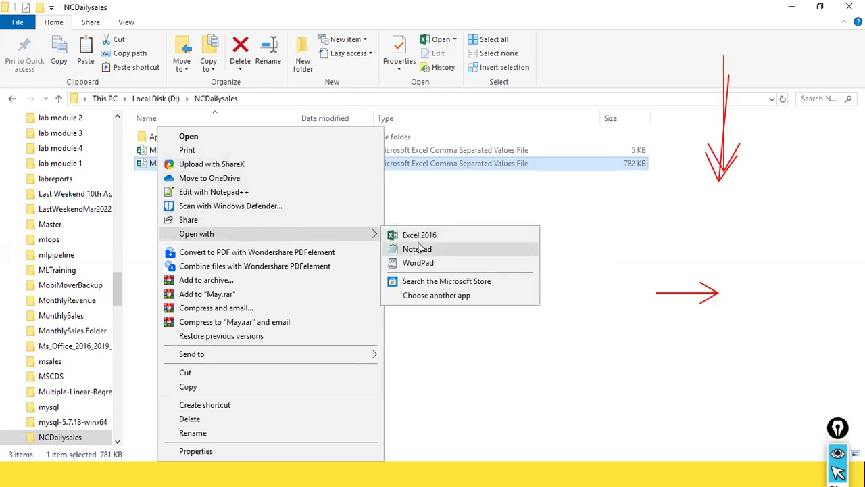
left_click(426, 236)
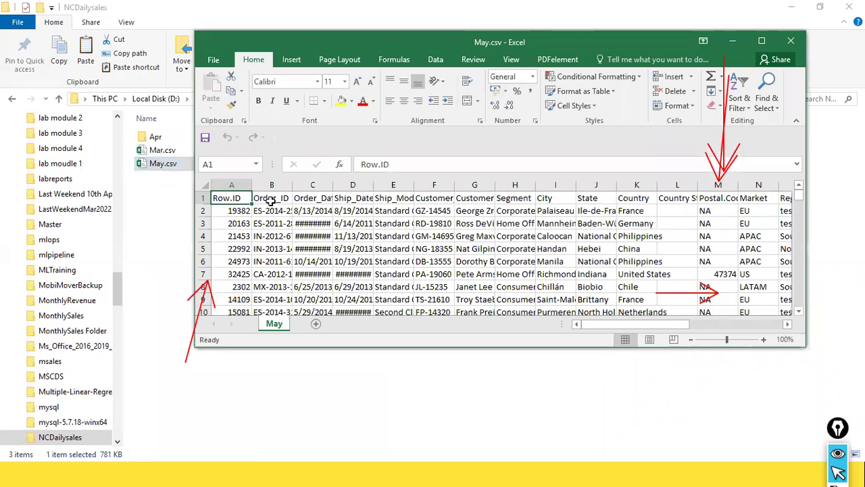
- Return to Power BI Desktop, open the Power Query Editor and examine the rows of the NCDailysales (2) query
key("alt+Tab")
key("alt+Tab")
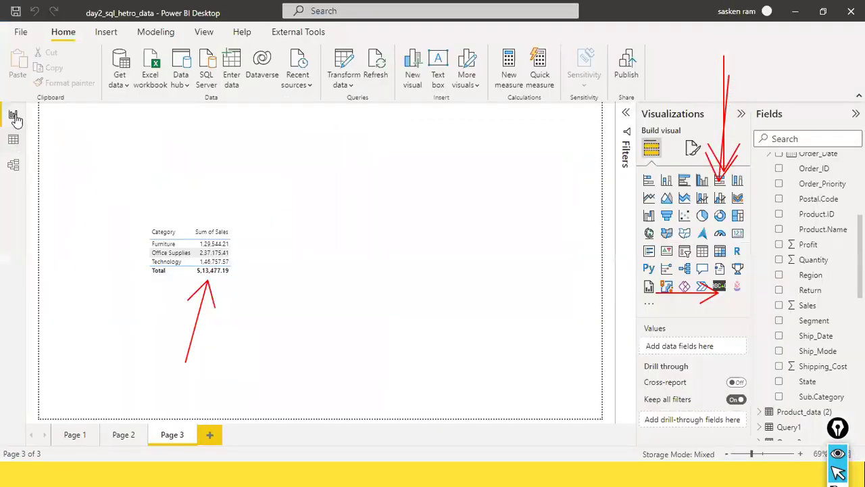
left_click(343, 87)
left_click(341, 109)
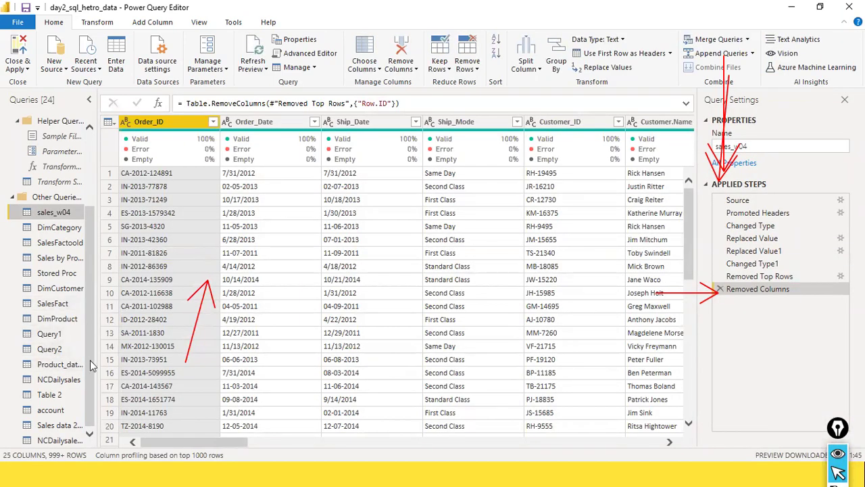
left_click(63, 440)
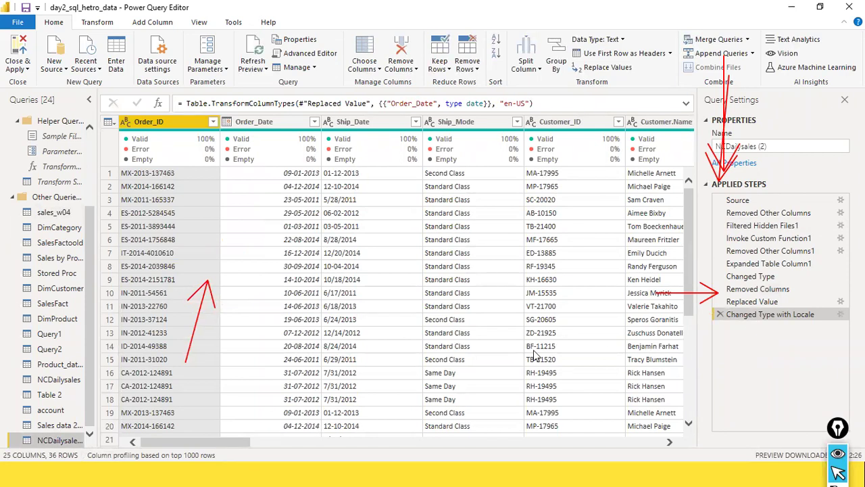
scroll(534, 355, "down", 5)
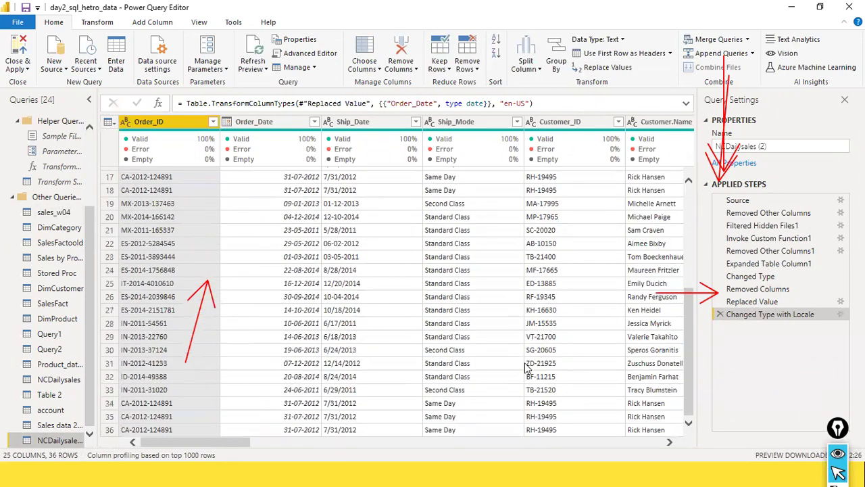
scroll(527, 367, "up", 5)
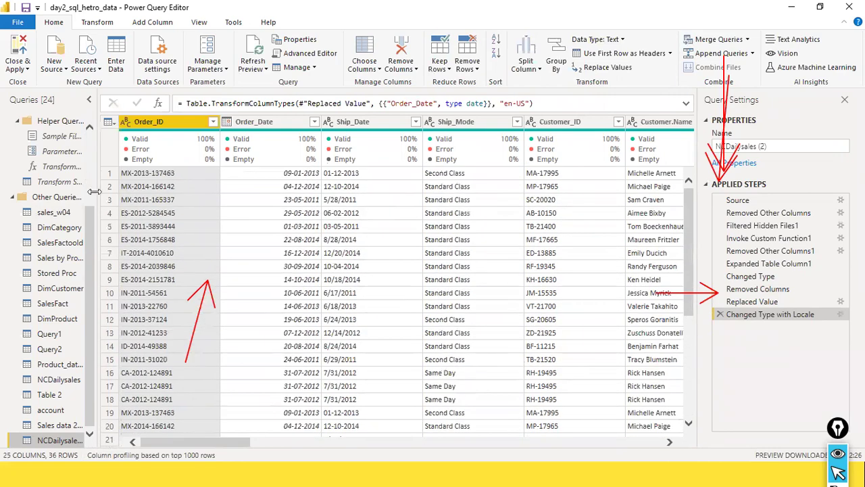
left_click_drag(196, 441, 248, 449)
key("alt+Tab")
key("Tab")
key("Tab")
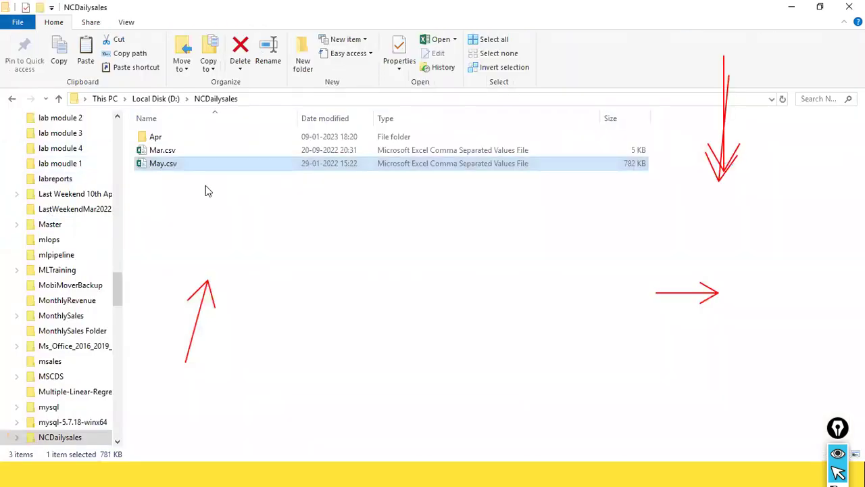
key("alt+Tab")
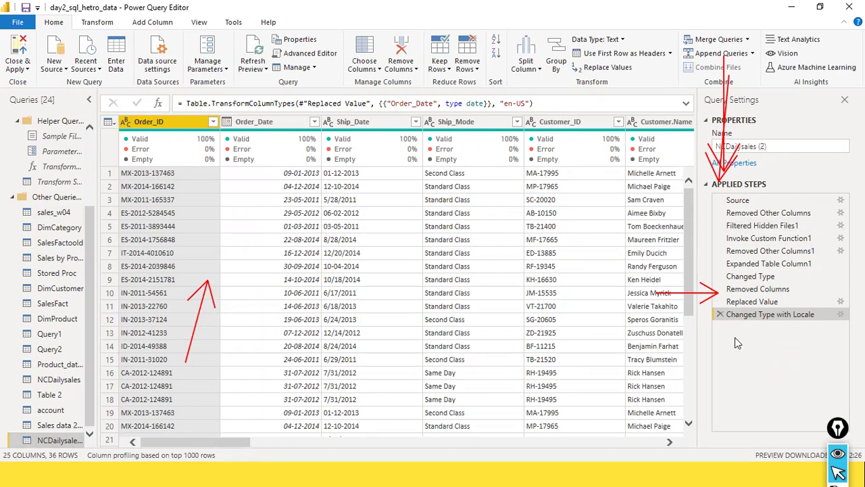
key("alt+Tab")
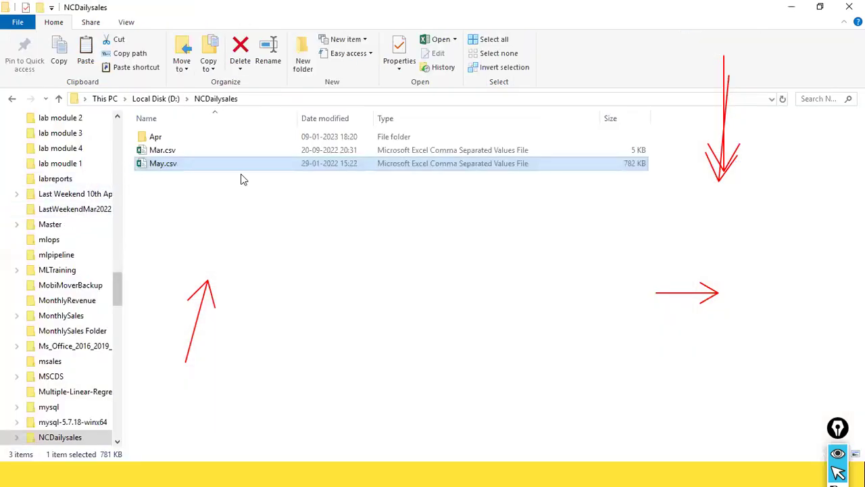
key("alt+Tab")
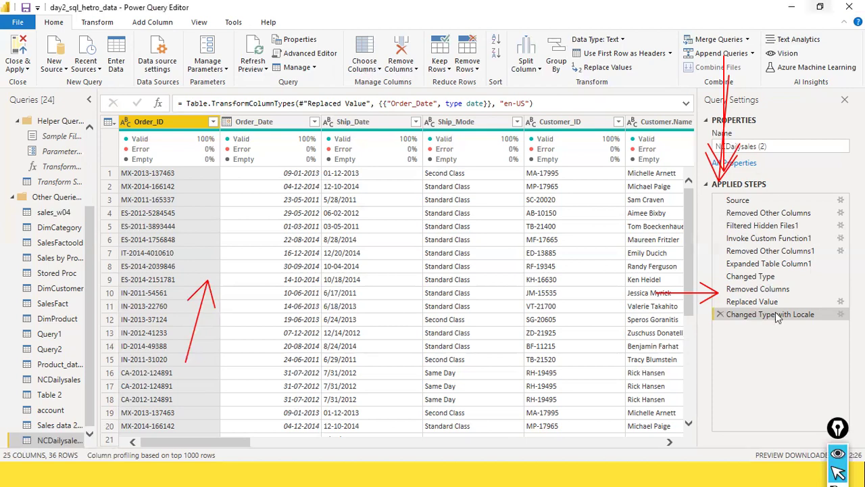
- Switch to Excel, close the May.csv file, and return to the Power BI Desktop report
key("alt+Tab")
key("alt+Tab")
key("alt+Tab")
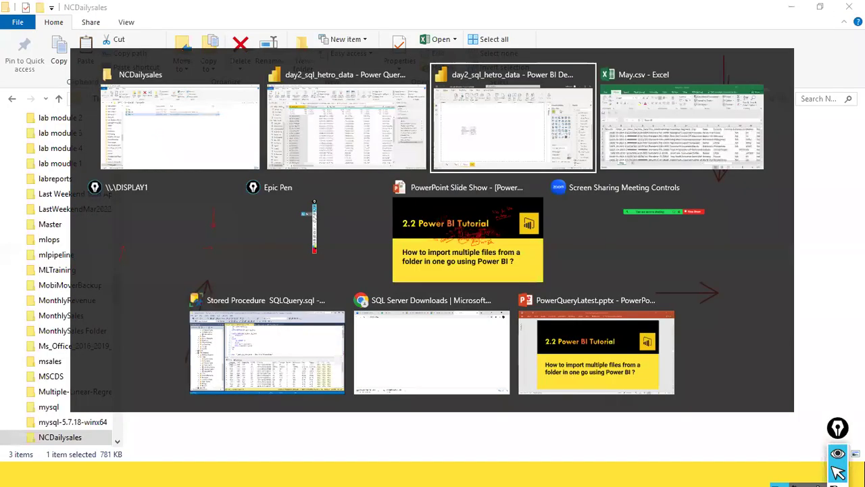
key("alt+Tab")
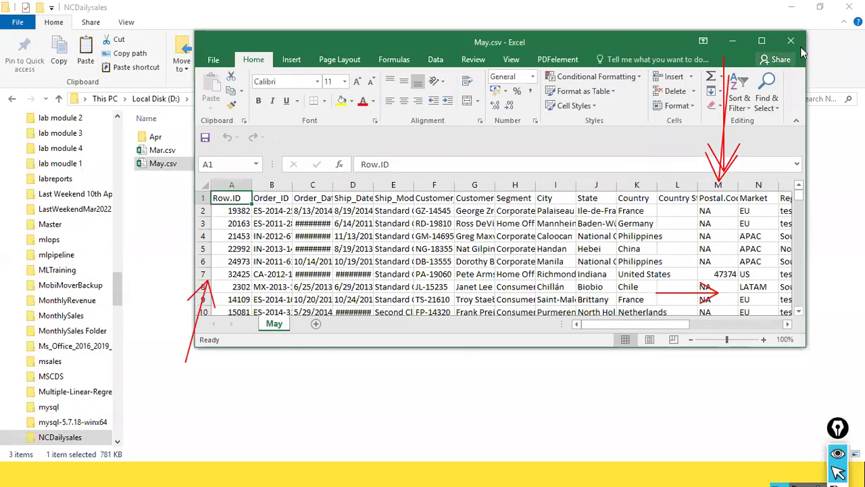
left_click(795, 41)
key("alt+Tab")
key("alt+Tab")
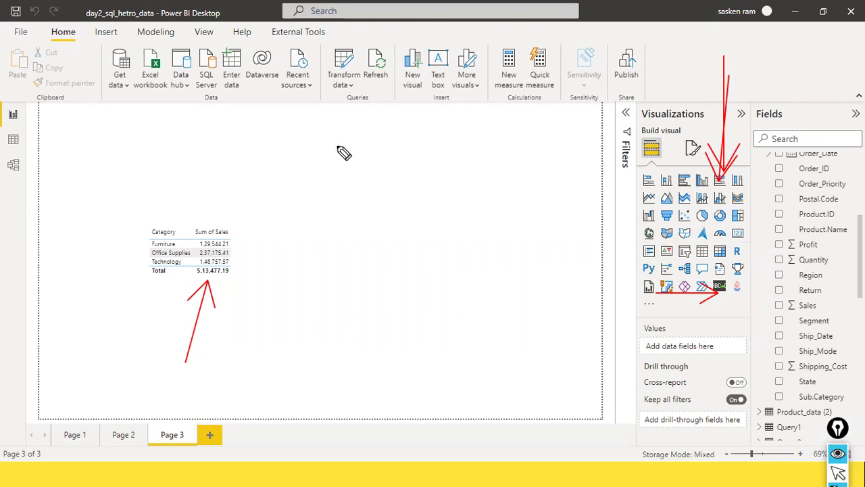
- Handwrite notes about NCDailysales, 40 files and weekly groups of 10 over the report canvas, and erase all annotations
mouse_move(346, 140)
left_mouse_down()
mouse_move(381, 147)
mouse_move(374, 132)
mouse_move(404, 144)
mouse_move(409, 128)
mouse_move(440, 143)
left_mouse_up()
mouse_move(390, 175)
left_mouse_down()
mouse_move(418, 173)
mouse_move(420, 183)
mouse_move(421, 161)
mouse_move(434, 169)
mouse_move(434, 187)
mouse_move(411, 197)
left_mouse_up()
left_click_drag(310, 174, 341, 189)
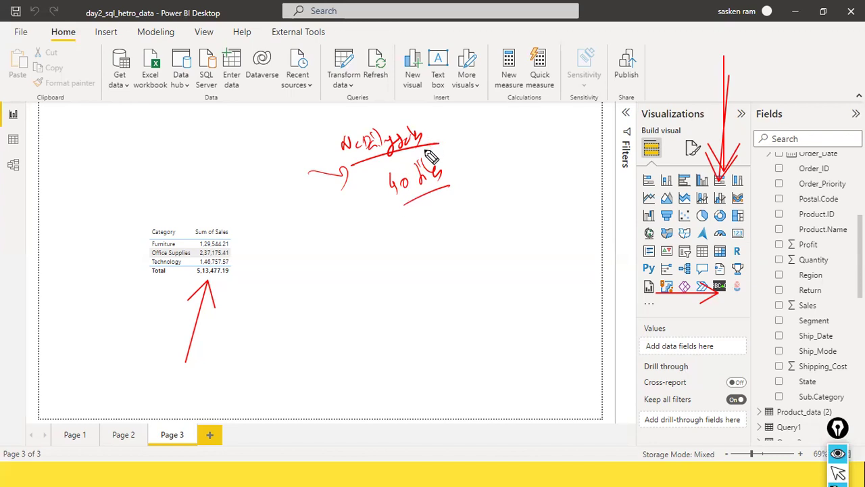
mouse_move(494, 122)
left_mouse_down()
mouse_move(515, 128)
mouse_move(509, 119)
left_mouse_up()
mouse_move(421, 215)
left_mouse_down()
mouse_move(444, 225)
mouse_move(450, 202)
mouse_move(468, 210)
mouse_move(431, 223)
mouse_move(447, 237)
left_mouse_up()
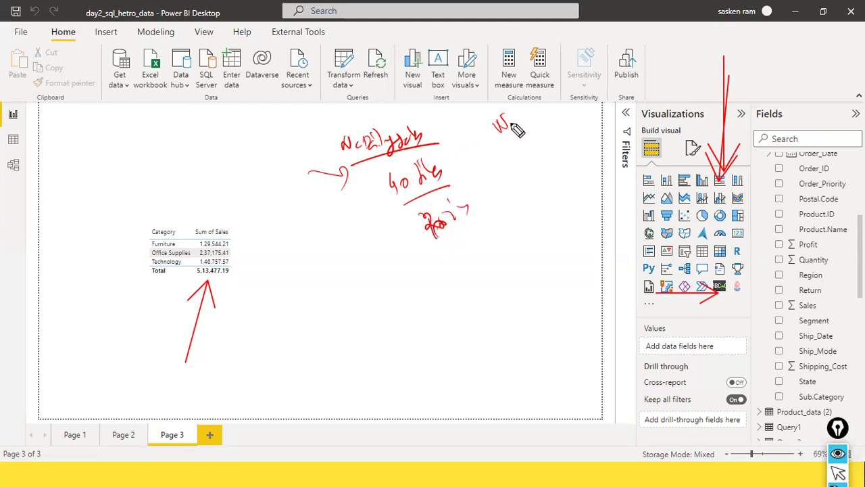
left_click_drag(427, 227, 446, 236)
left_click_drag(501, 193, 503, 204)
left_click_drag(512, 192, 534, 194)
left_click_drag(544, 179, 570, 177)
left_click_drag(579, 161, 578, 162)
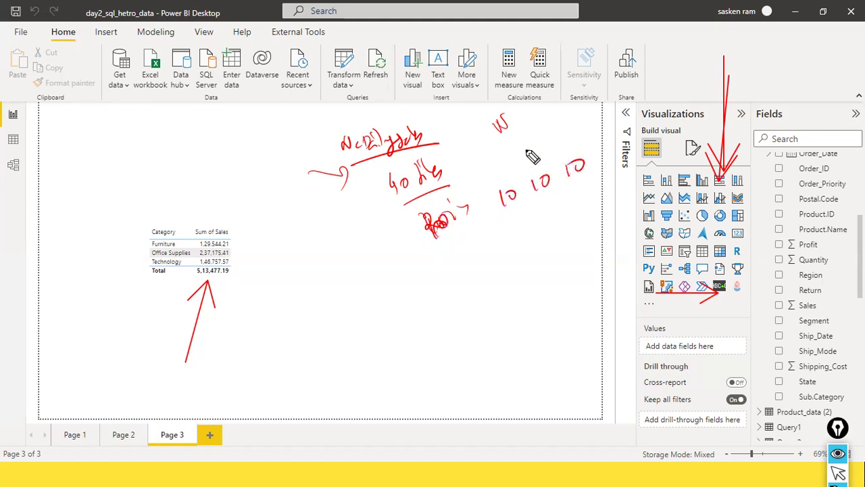
left_click_drag(443, 134, 442, 146)
mouse_move(504, 125)
left_mouse_down()
mouse_move(518, 131)
mouse_move(541, 113)
mouse_move(497, 181)
mouse_move(519, 164)
left_mouse_up()
mouse_move(558, 104)
left_mouse_down()
mouse_move(565, 119)
mouse_move(586, 125)
mouse_move(534, 180)
left_mouse_up()
left_click_drag(567, 138, 569, 156)
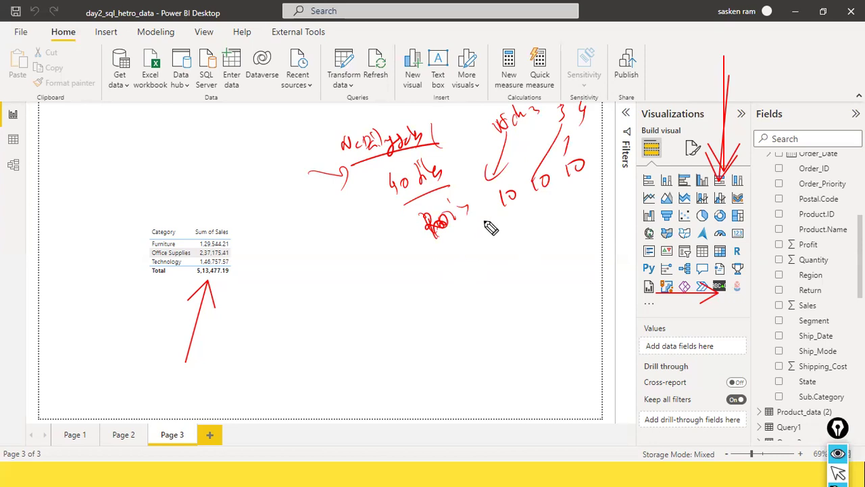
mouse_move(505, 216)
left_mouse_down()
mouse_move(519, 205)
mouse_move(520, 226)
left_mouse_up()
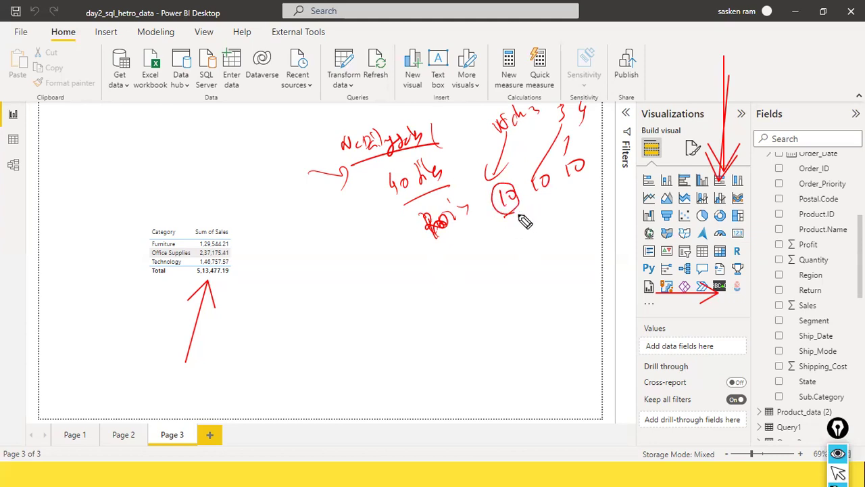
left_click_drag(551, 196, 551, 207)
left_click_drag(587, 186, 587, 196)
mouse_move(462, 245)
left_mouse_down()
mouse_move(580, 196)
mouse_move(594, 178)
left_mouse_up()
left_click_drag(482, 256, 594, 196)
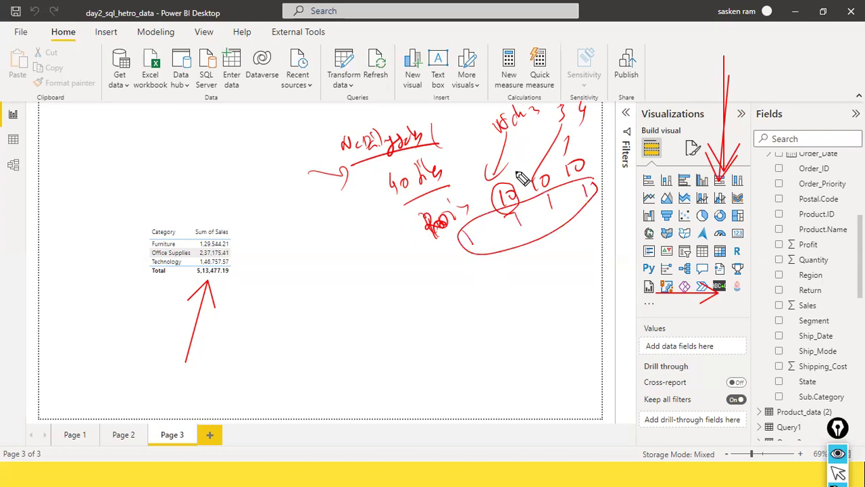
key("ctrl+Delete")
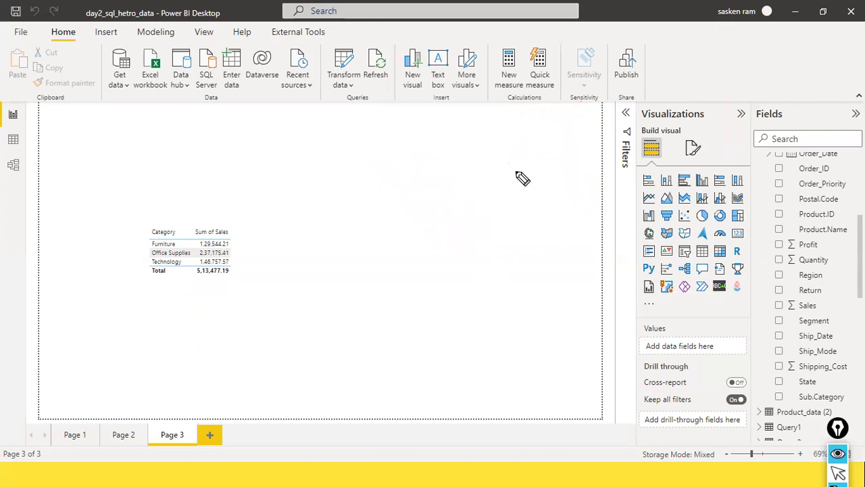
key("ctrl+F1")
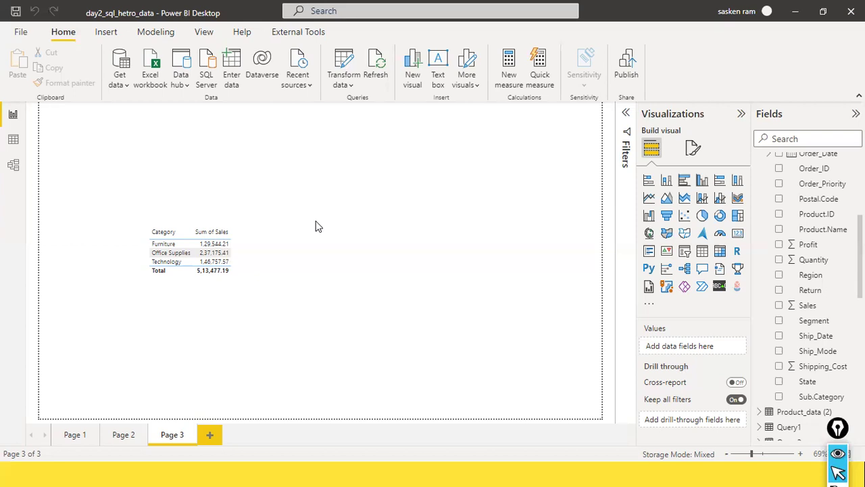
- Switch to File Explorer and look at the Mar.csv and May.csv files in the NCDailysales folder
key("alt+Tab")
key("alt+Tab")
key("alt+Tab")
key("alt+Tab")
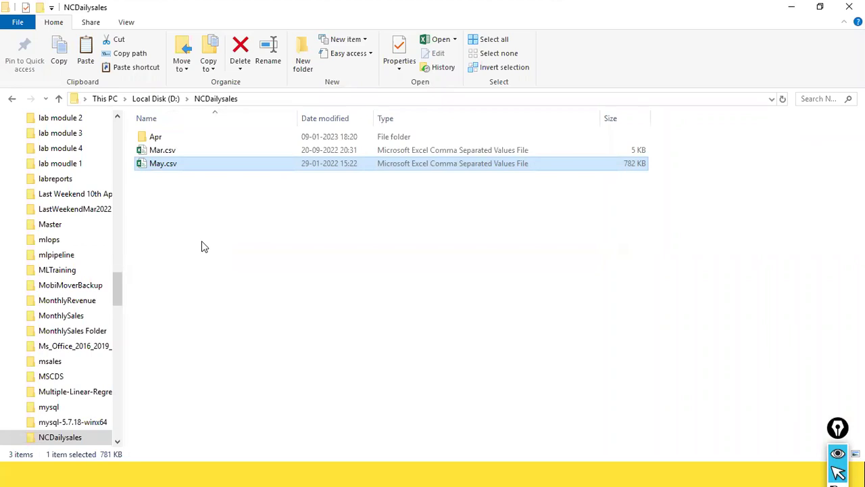
left_click(190, 150)
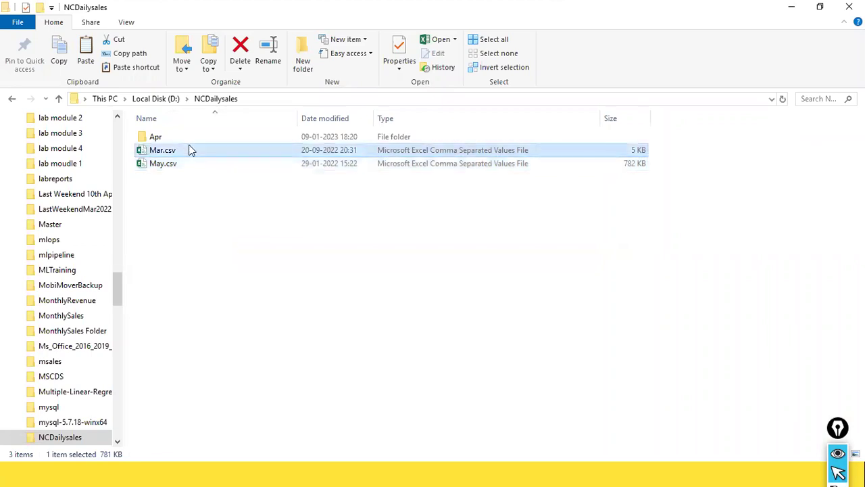
left_click(165, 164)
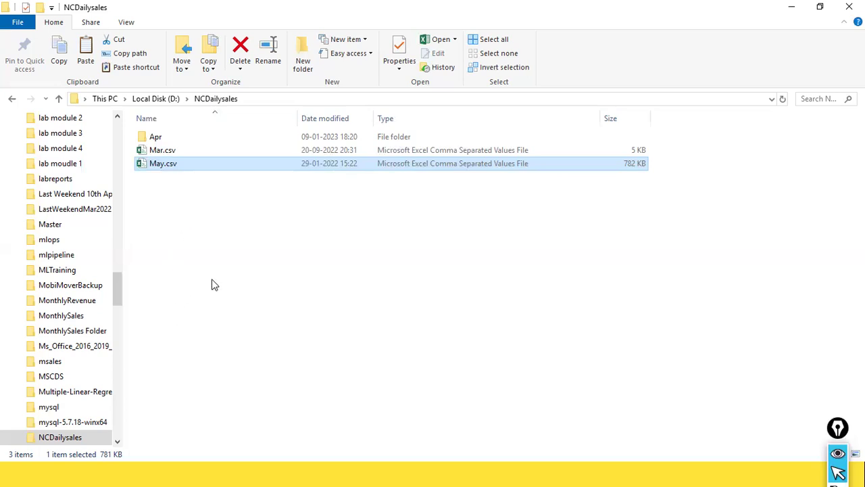
key("alt+Tab")
left_click(487, 188)
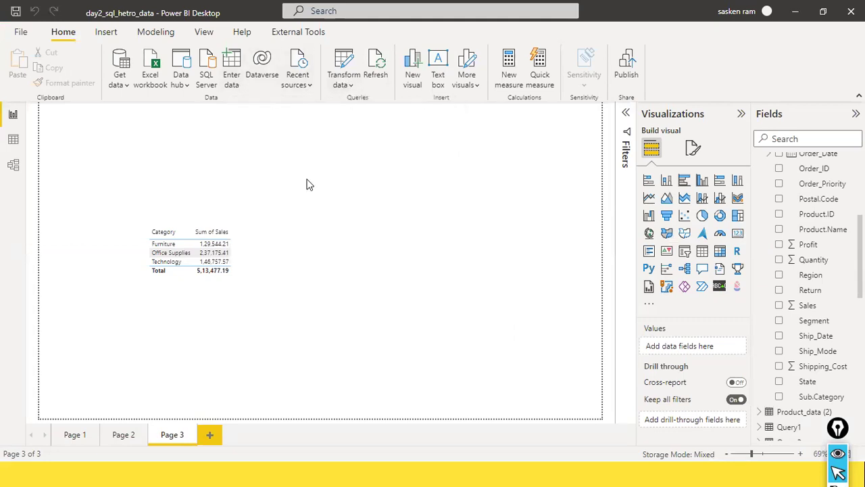
key("alt+Tab")
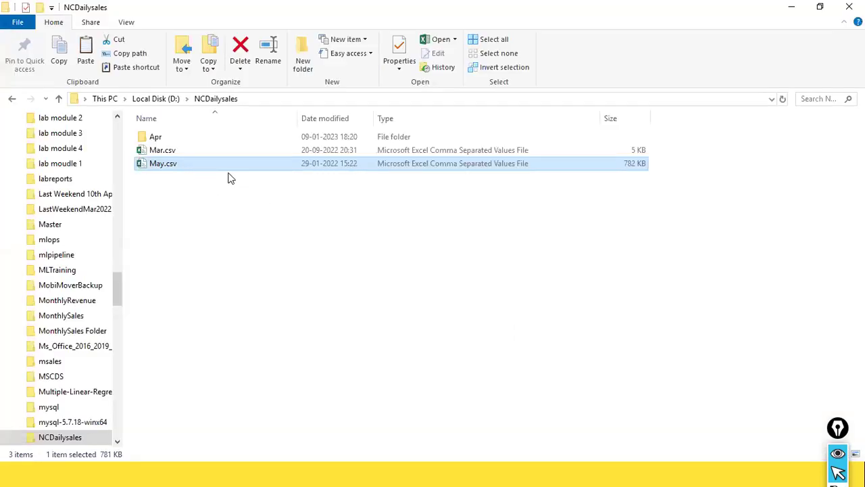
key("alt+Tab")
key("alt+Tab")
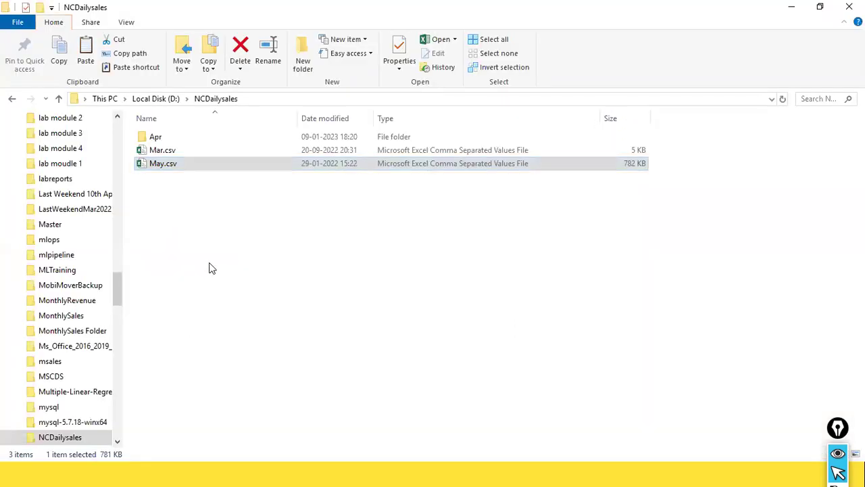
key("alt")
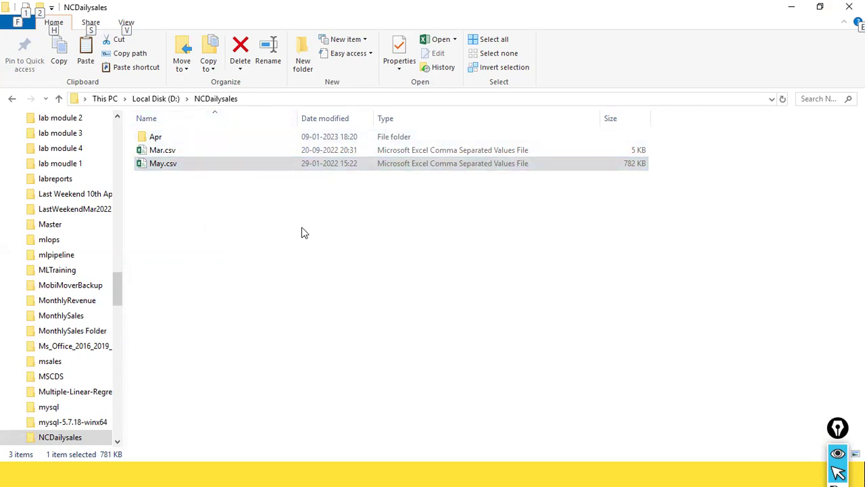
key("alt+Tab")
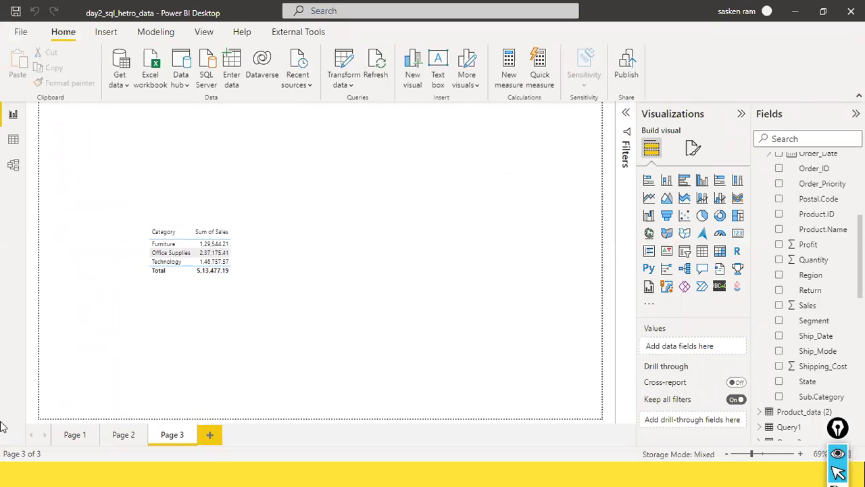
key("alt+Tab")
key("Tab")
key("Tab")
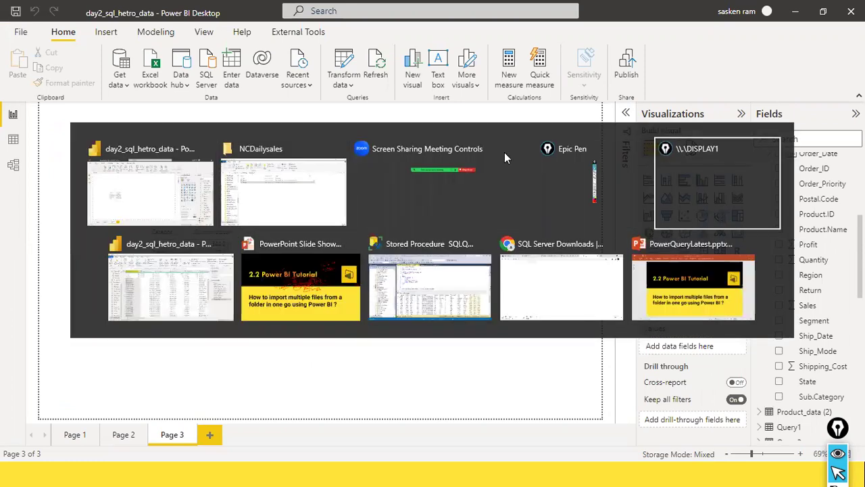